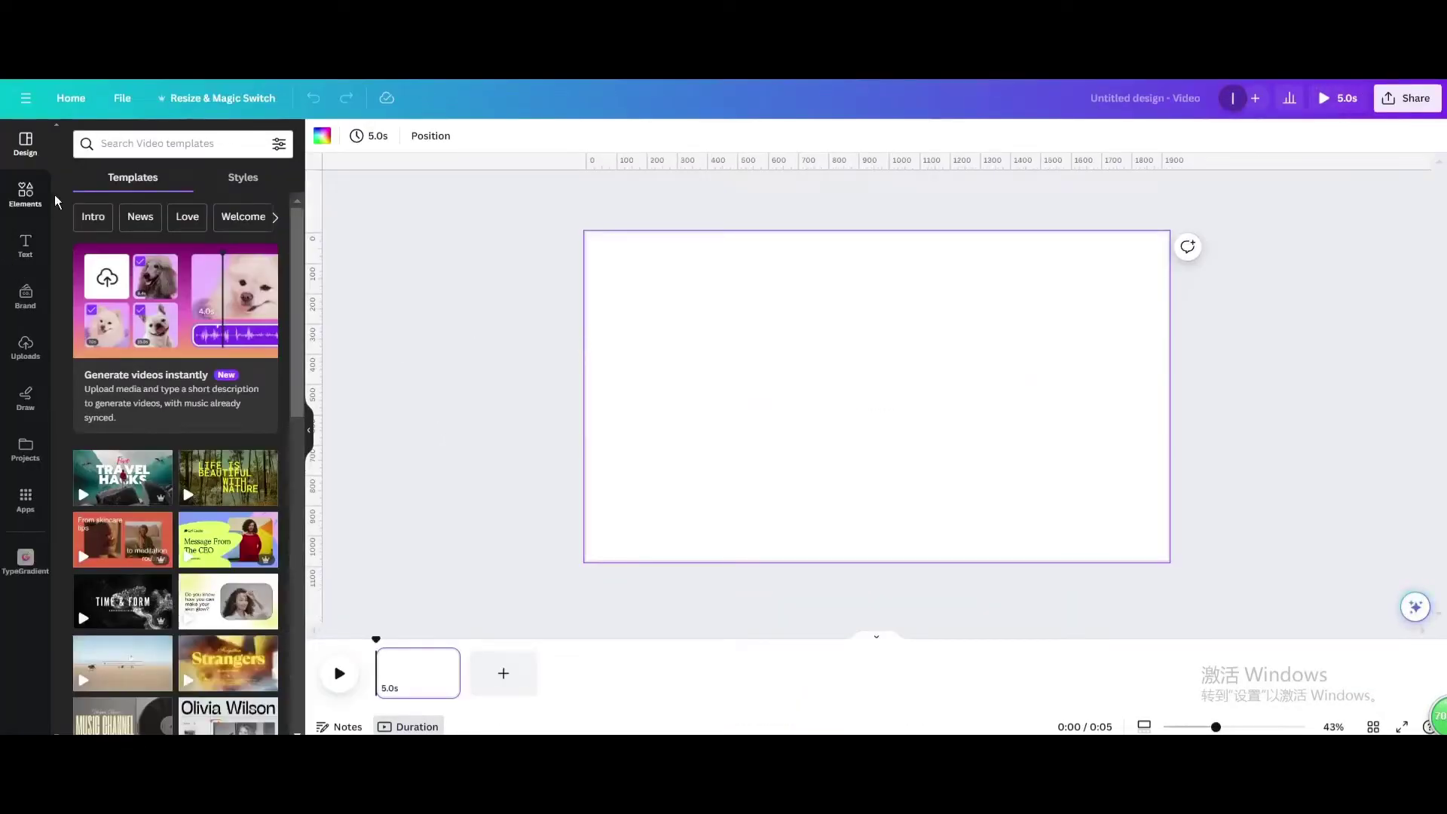
- Open the Elements library to reach the recently used photos
click(26, 195)
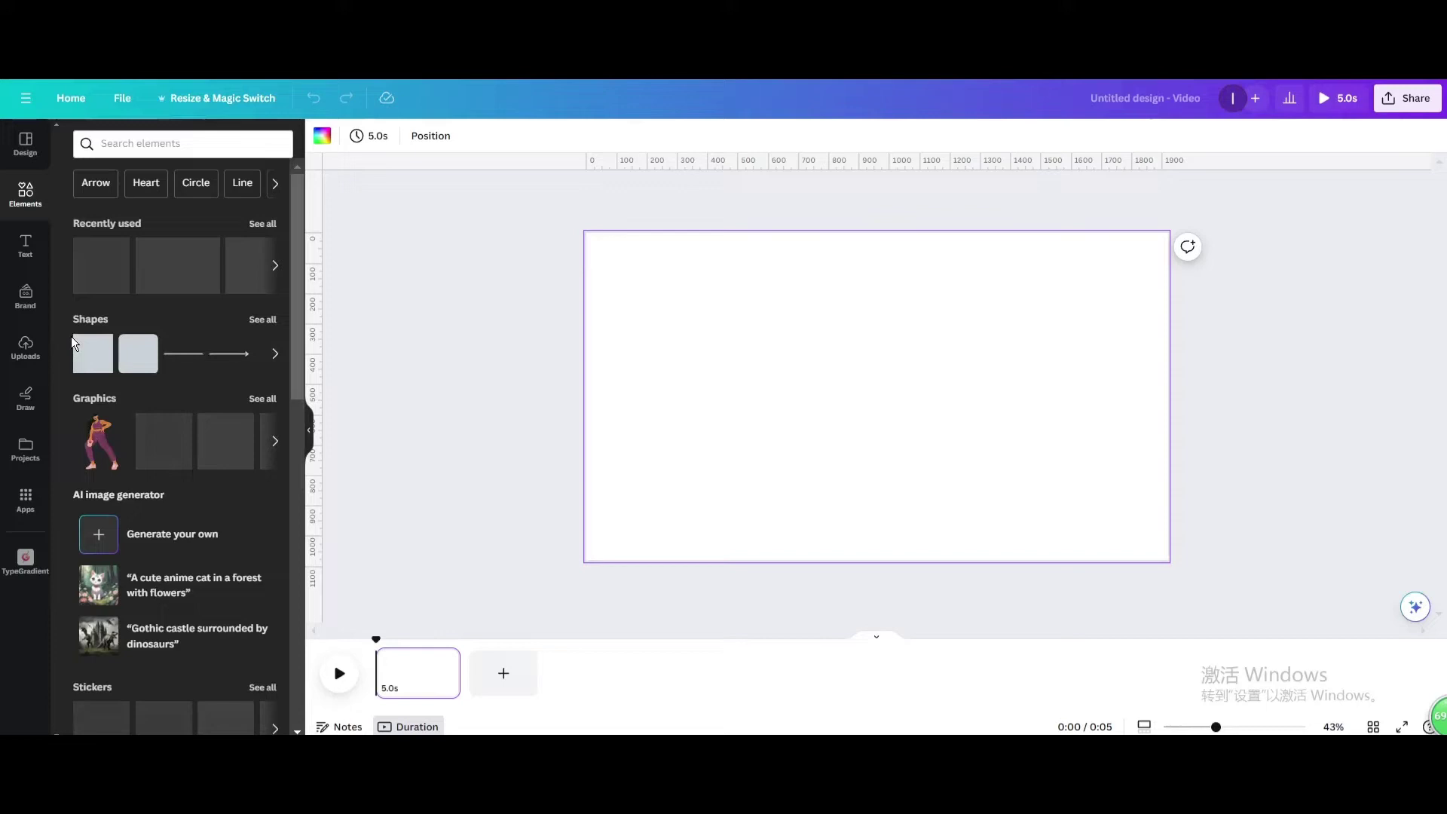
- Add the meadow and purple flower photos, shrunk and stacked in the left column
click(113, 265)
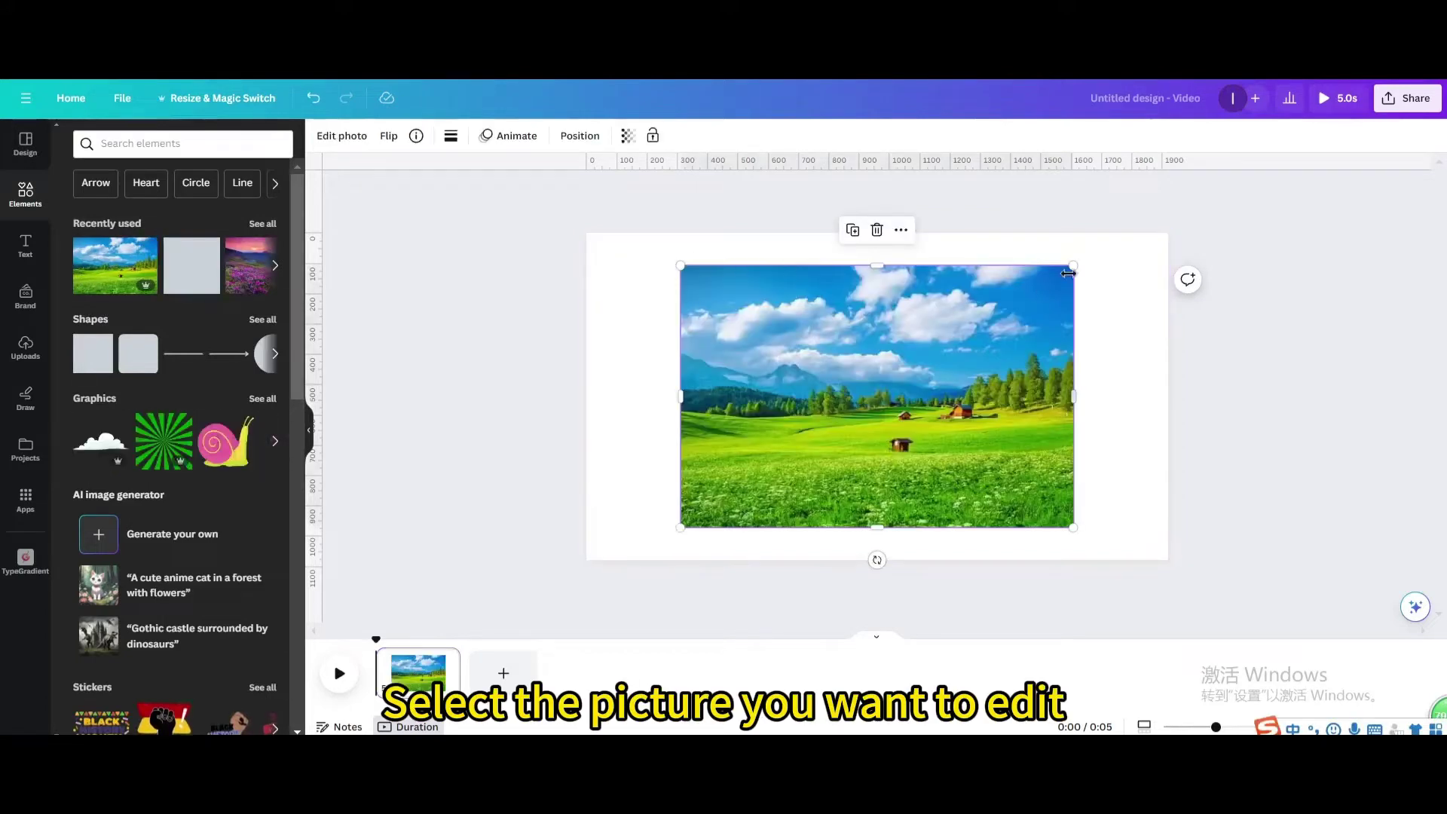
drag(1072, 269, 836, 428)
drag(769, 464, 724, 340)
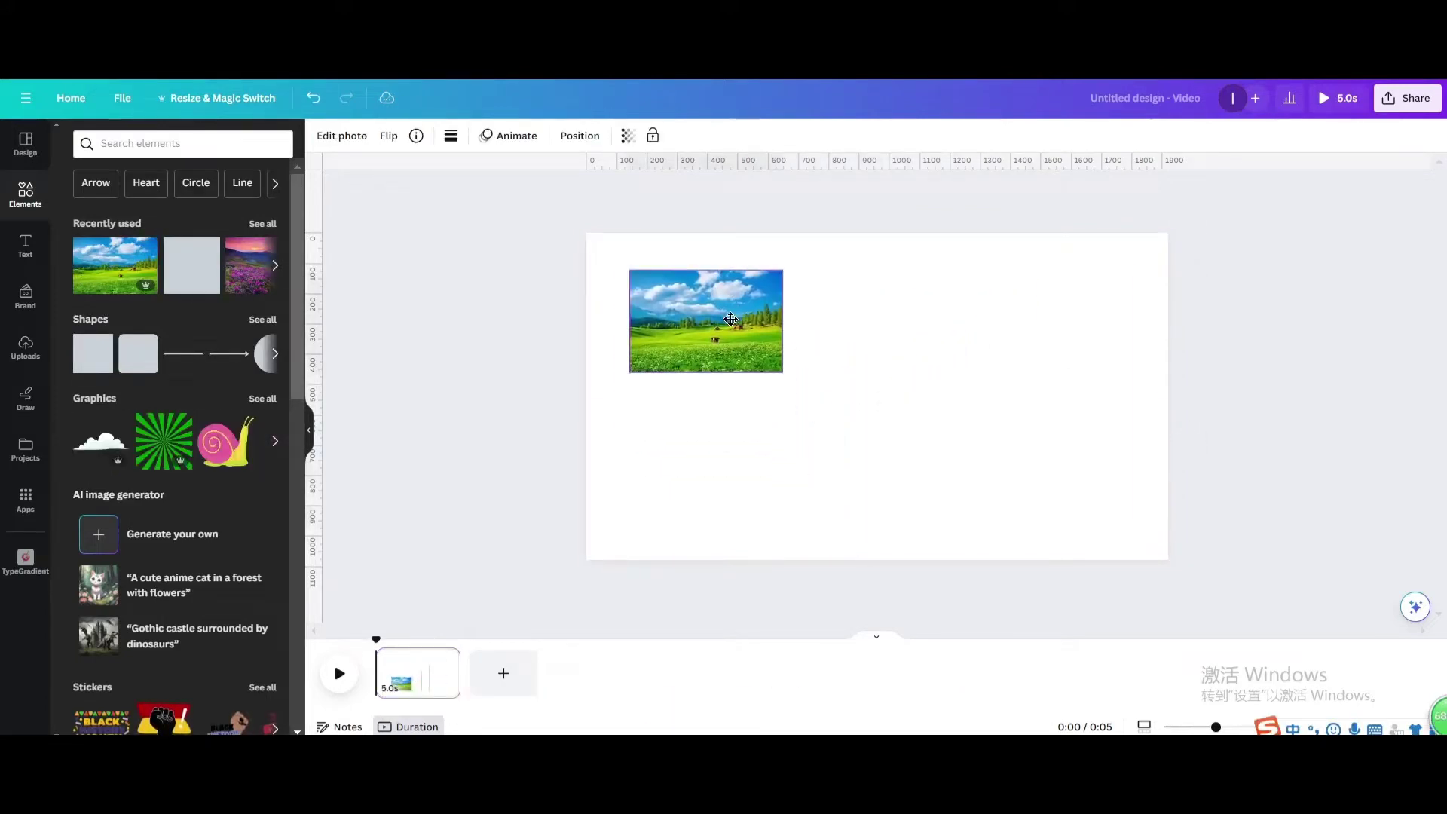
click(247, 266)
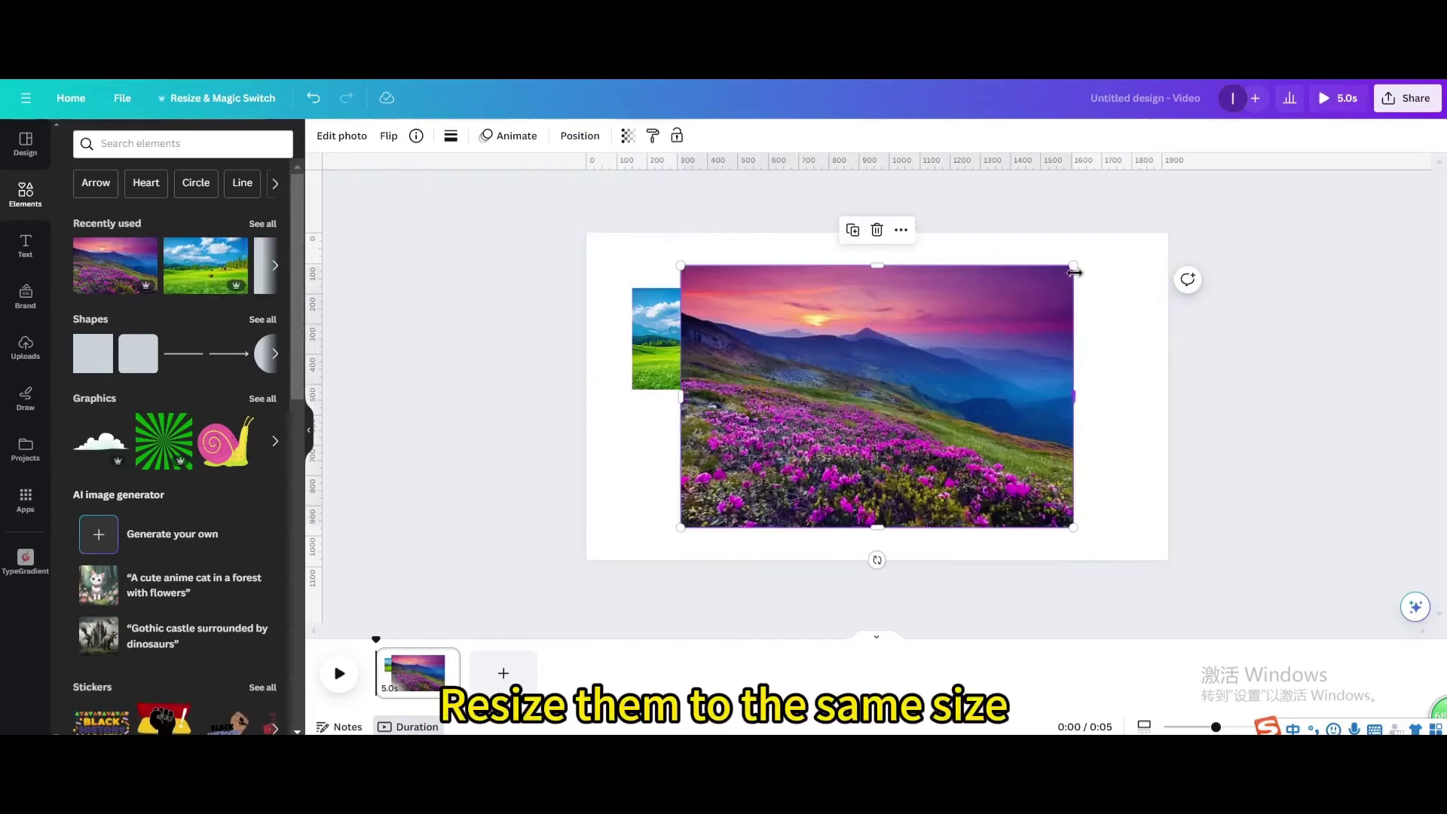
click(1073, 268)
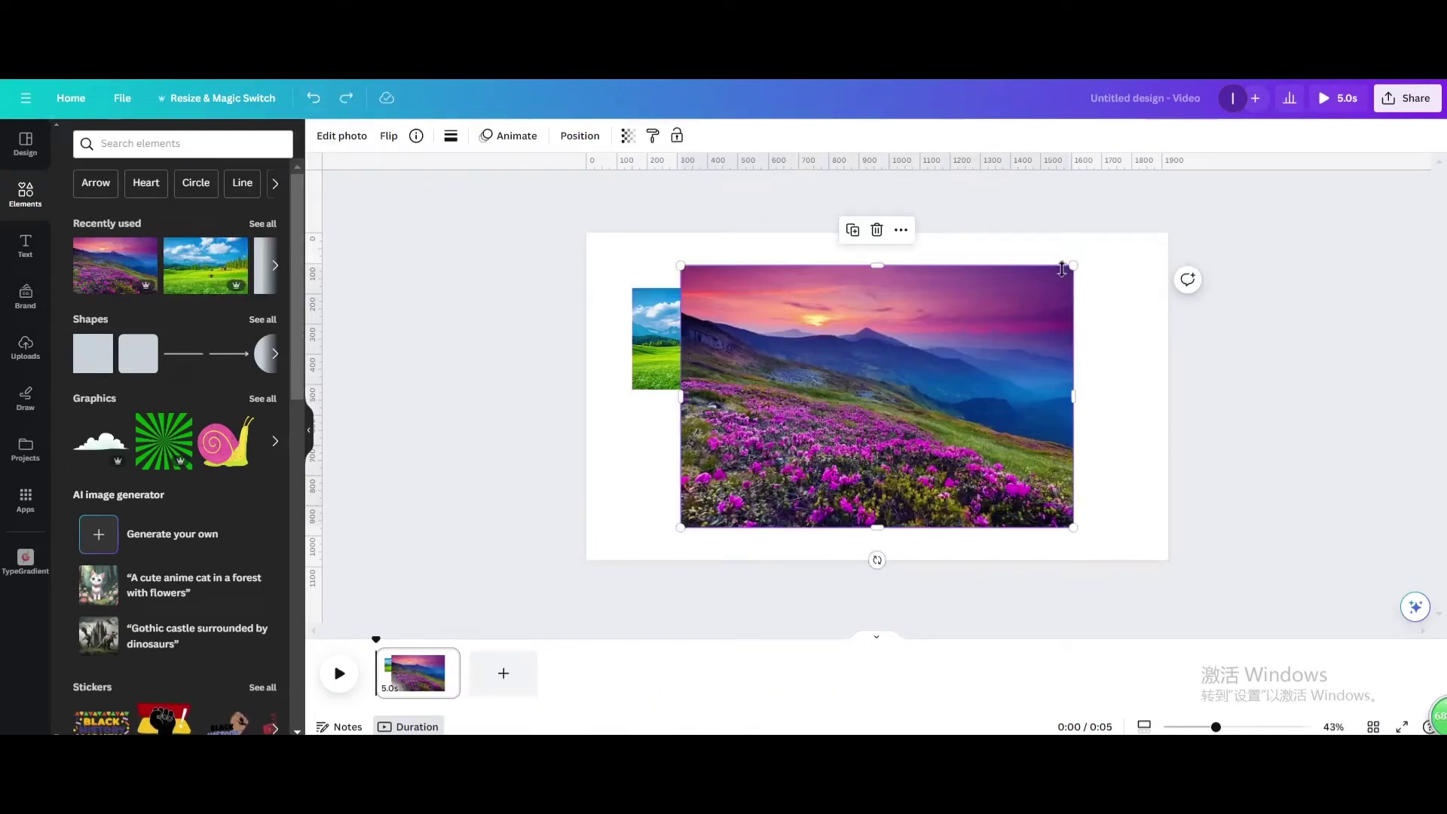
drag(1072, 268, 837, 385)
drag(792, 430, 723, 449)
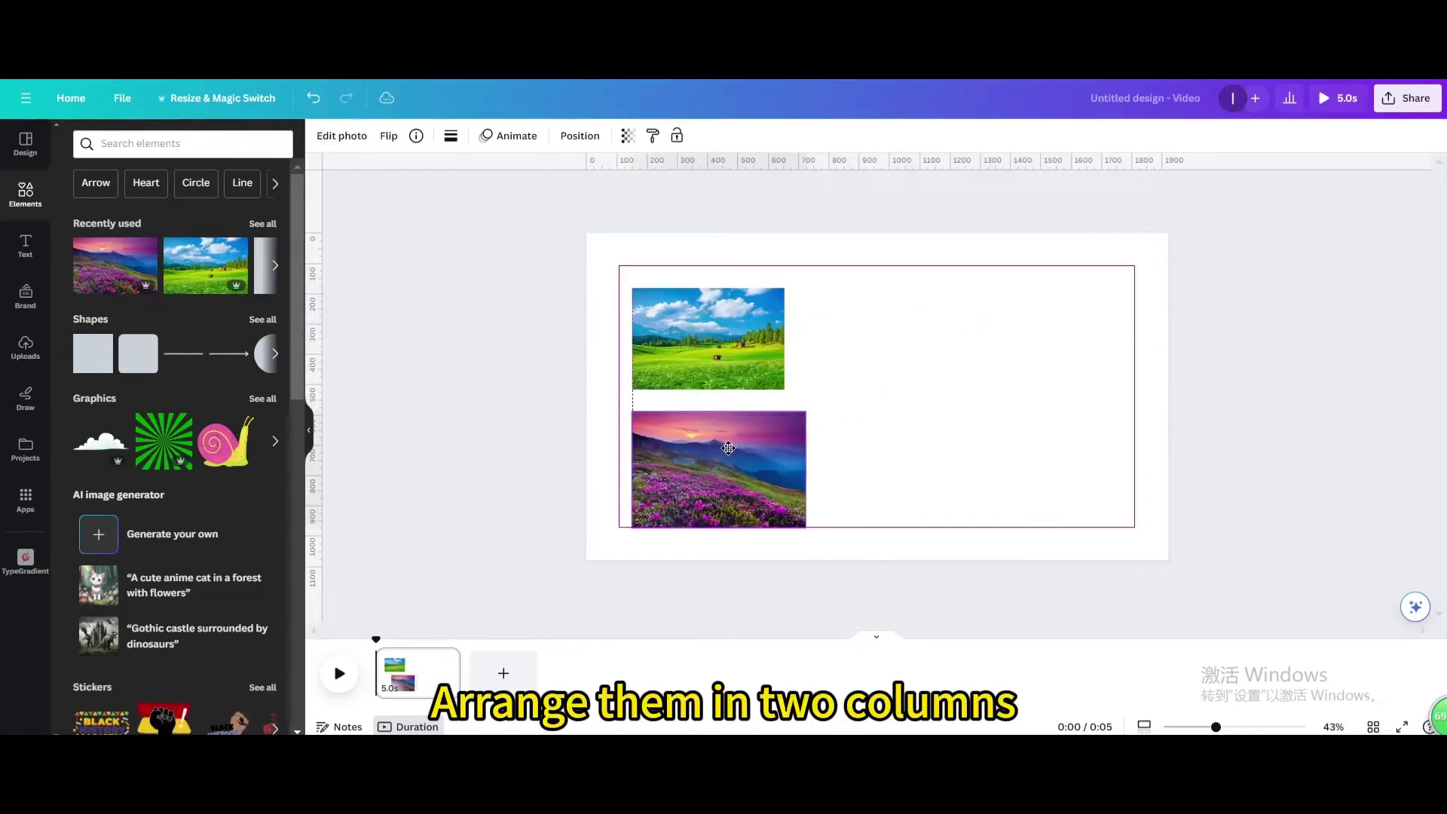
drag(818, 412, 760, 440)
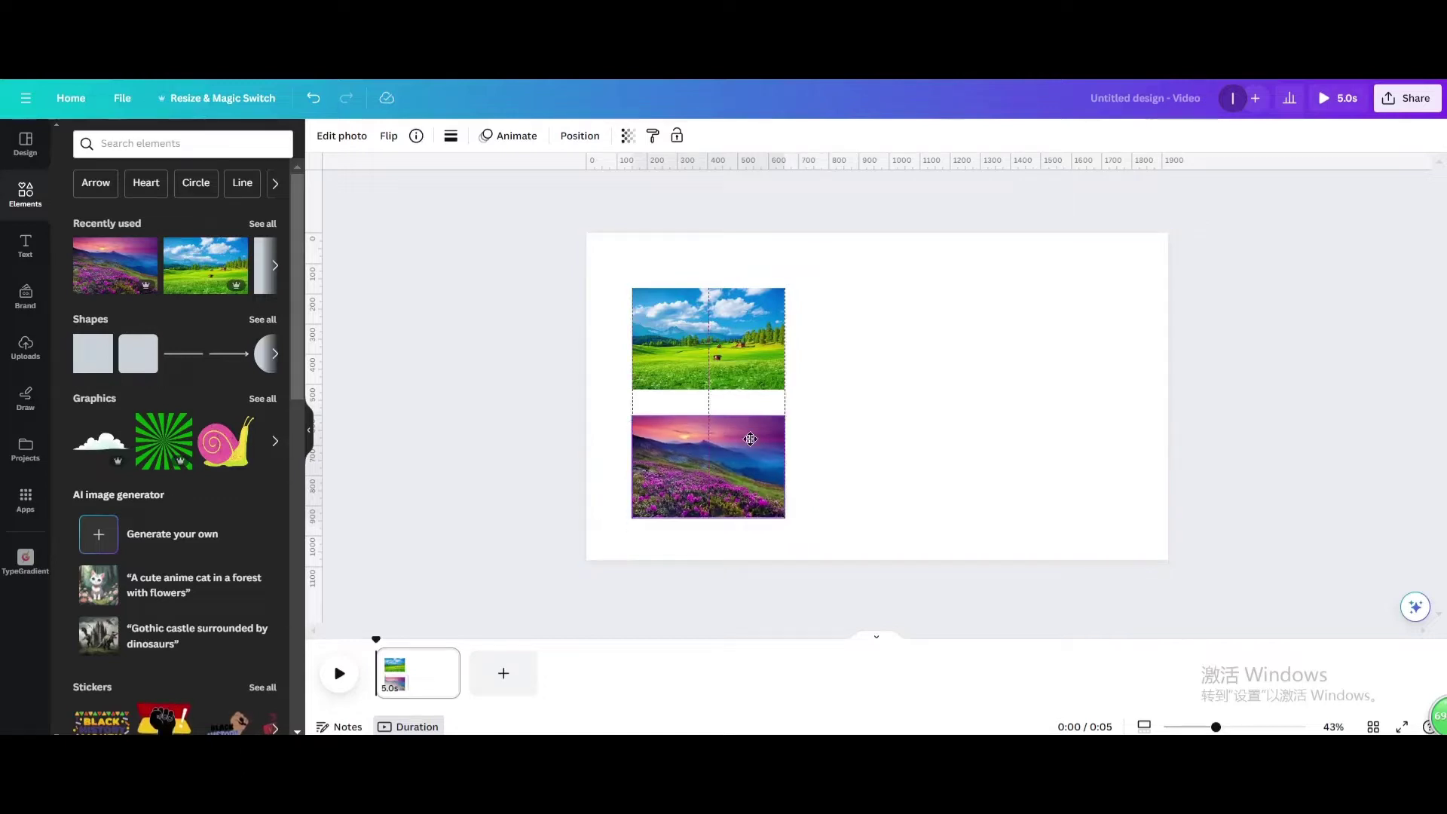
- Add the sunset grass and pastel sunset photos as the matching middle column
click(274, 265)
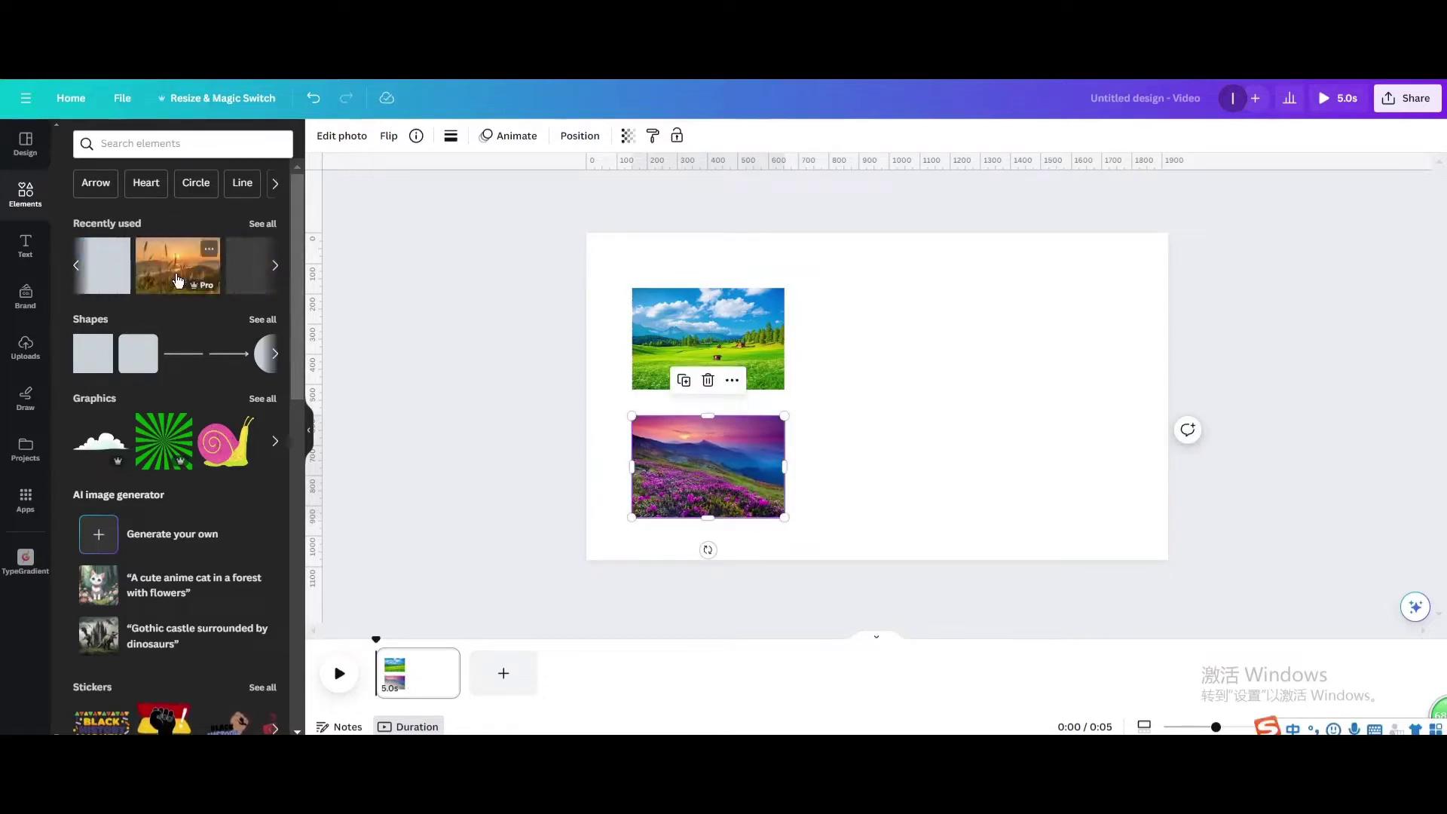
click(209, 266)
drag(1074, 264, 894, 387)
drag(791, 453, 916, 351)
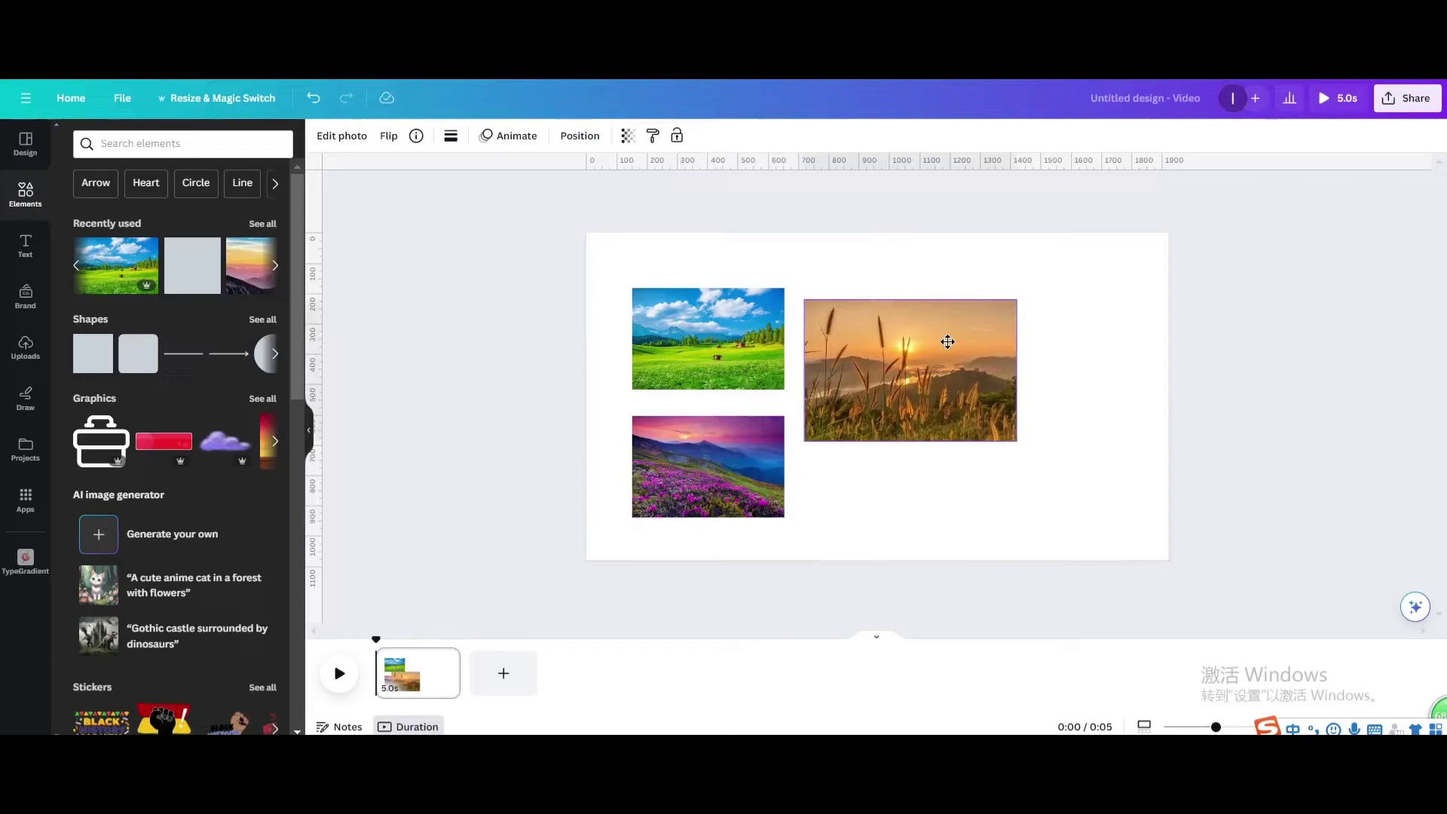
drag(1022, 435, 971, 393)
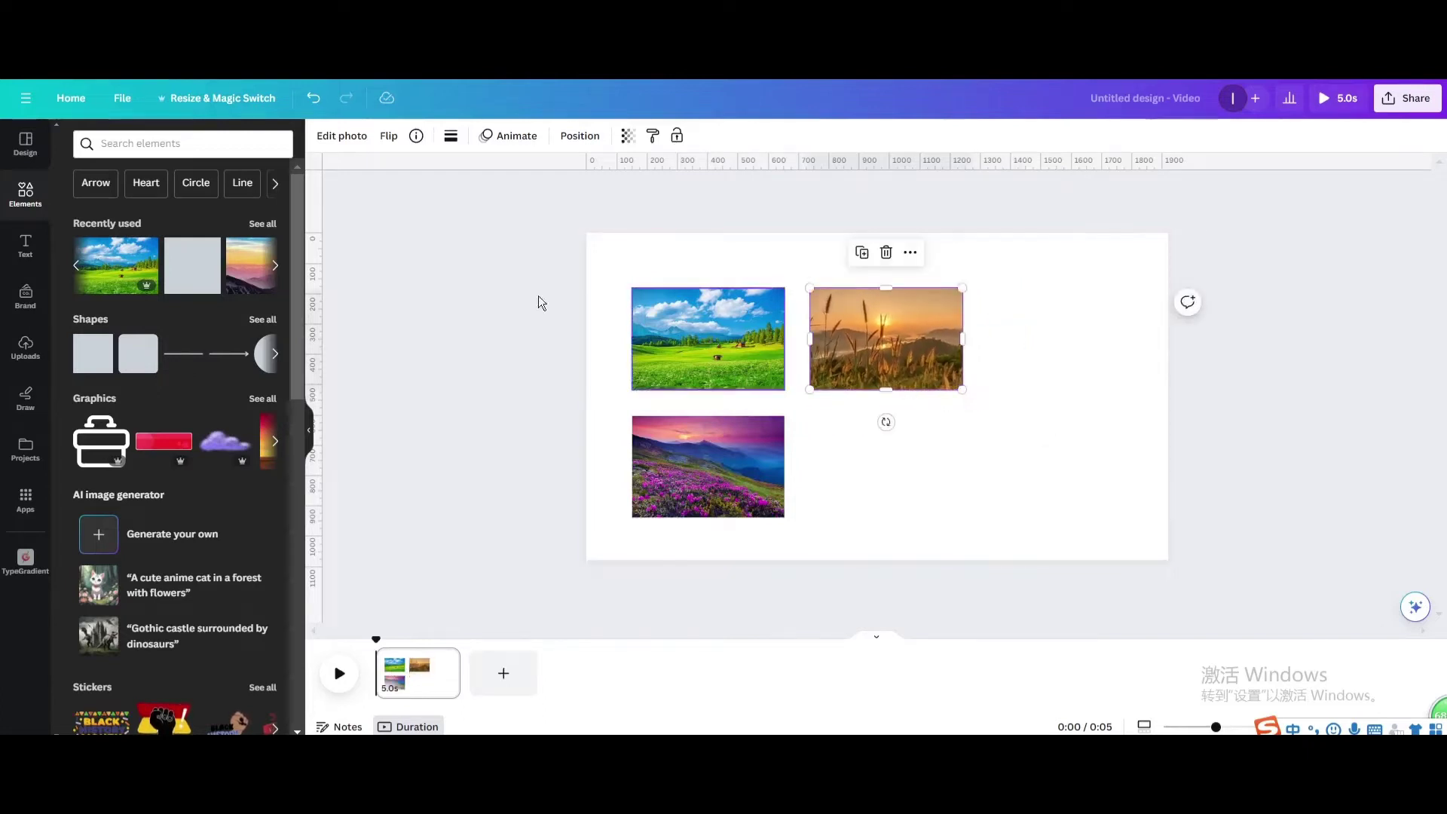
click(246, 266)
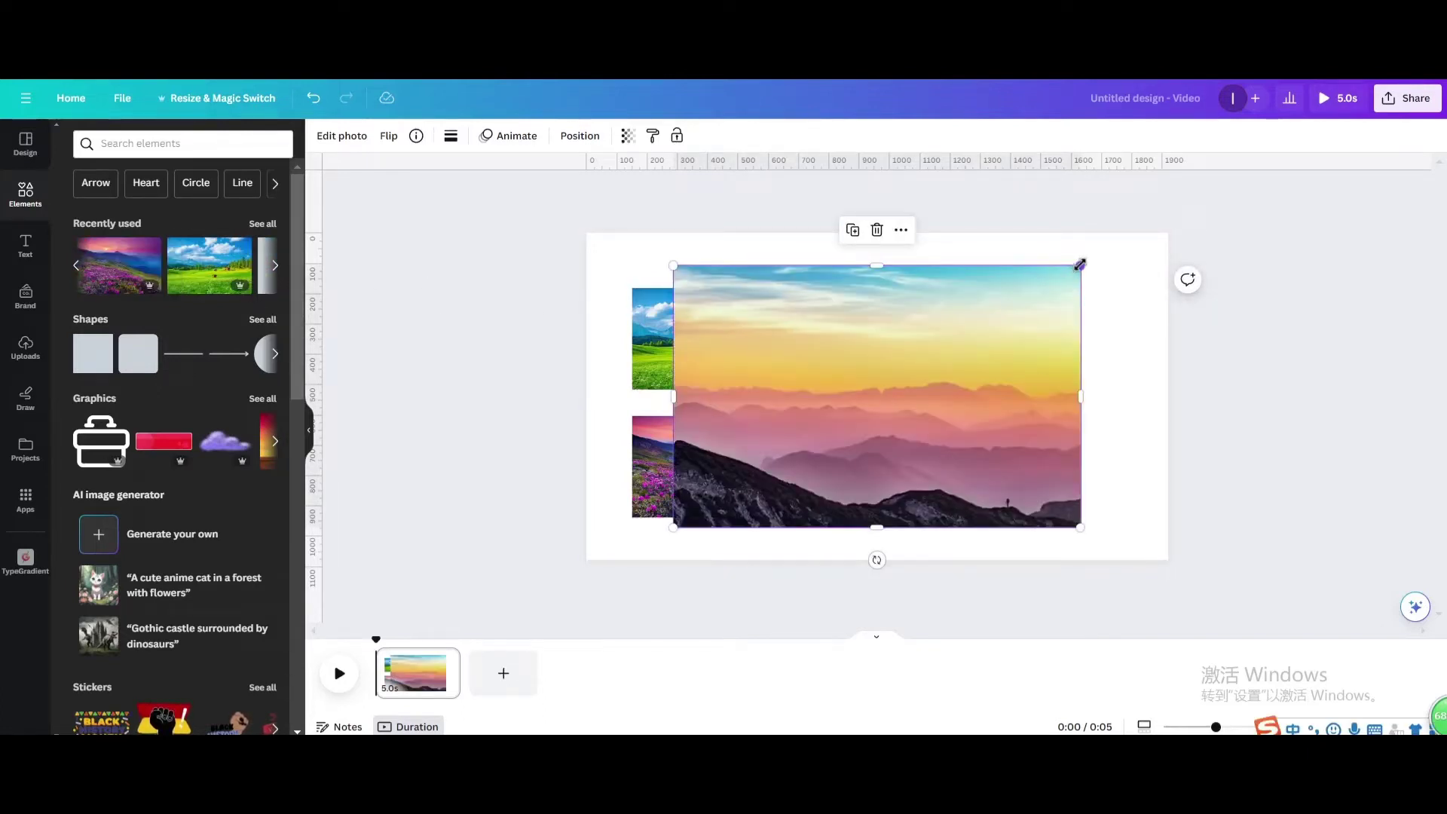
drag(1079, 263, 871, 402)
drag(791, 464, 916, 475)
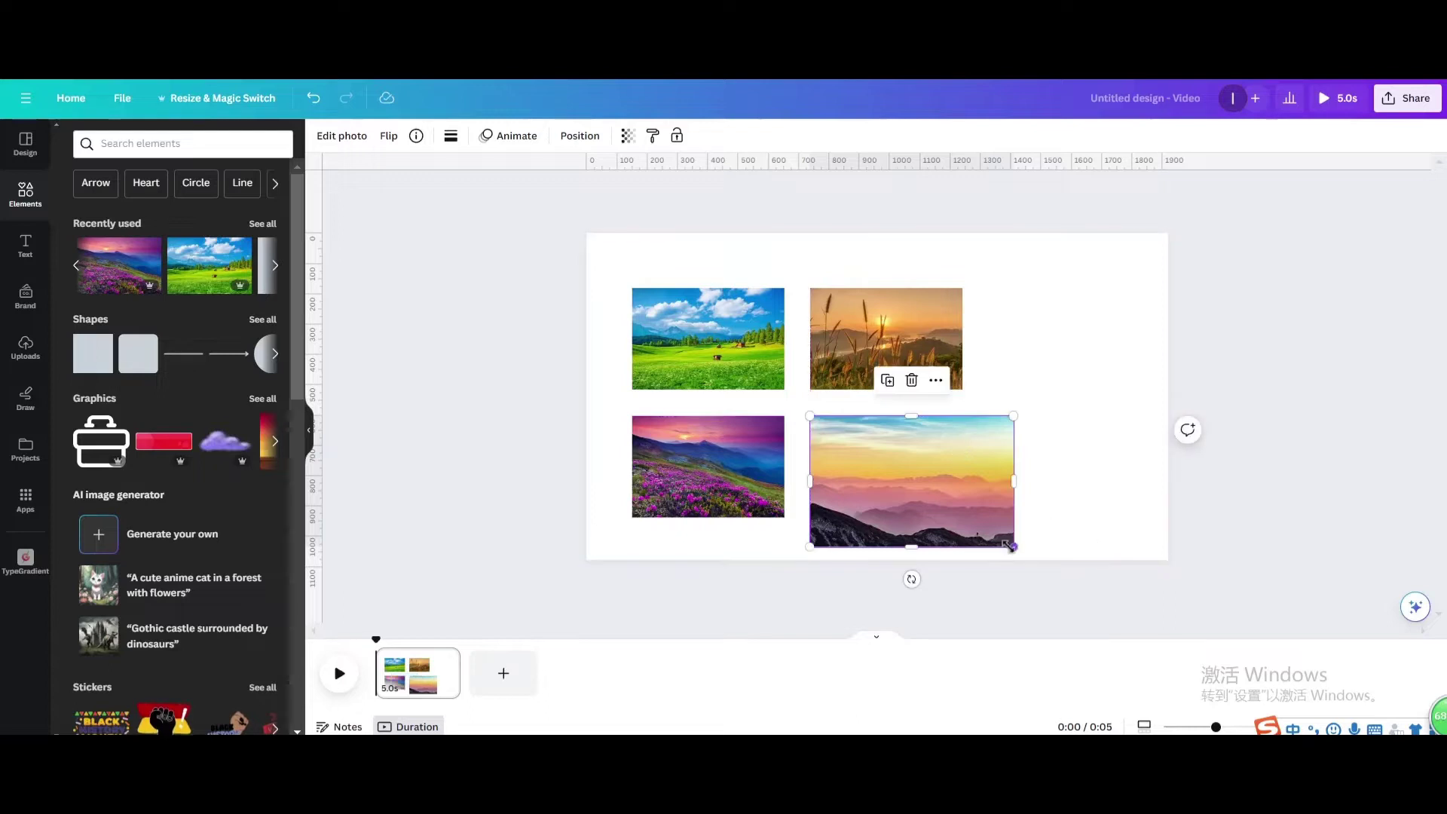
drag(1008, 545, 962, 514)
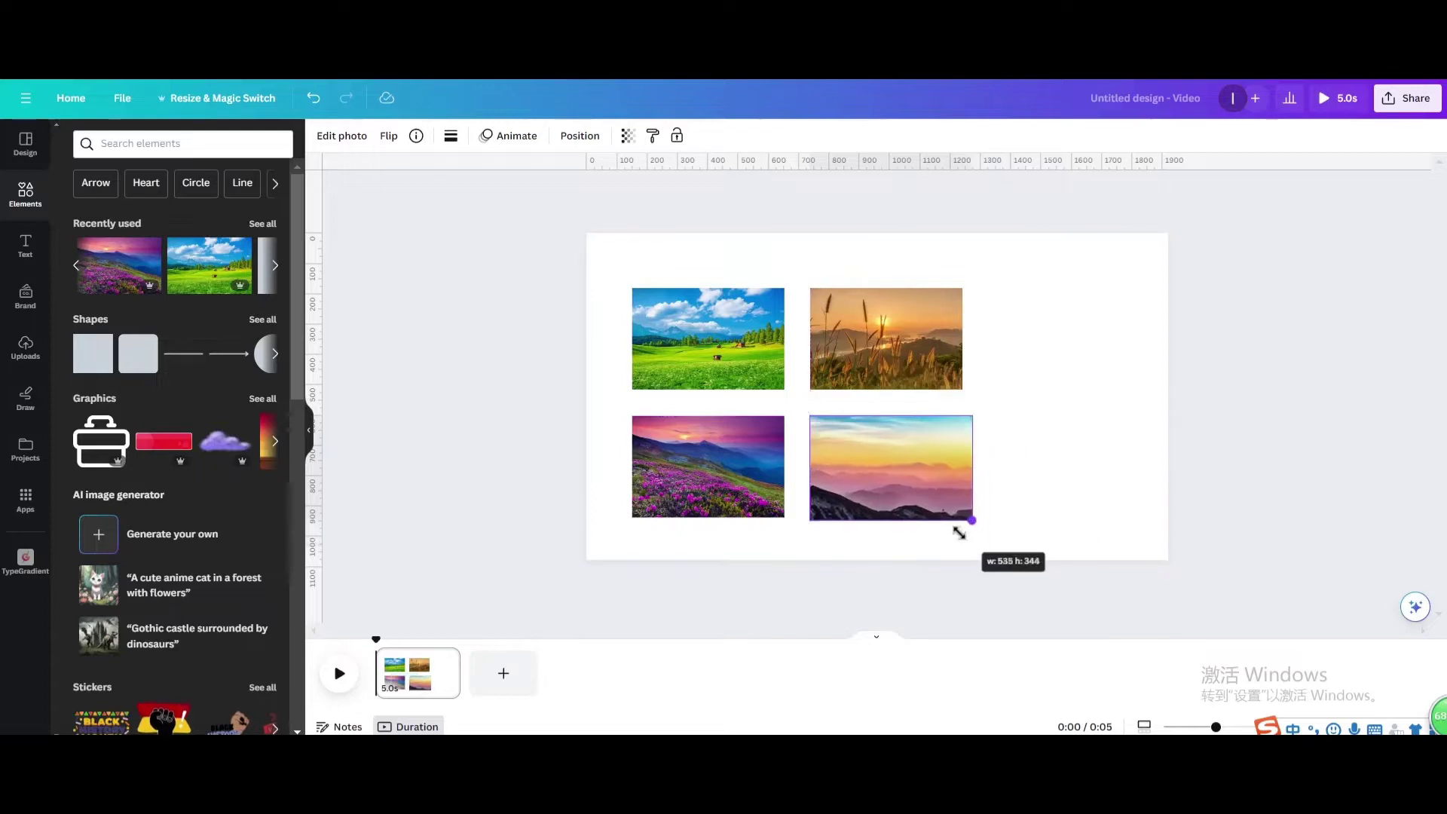
- Add the green hills path and sunset flowers photos as the right column
click(275, 266)
click(117, 266)
drag(1074, 266, 916, 389)
mouse_move(791, 474)
mouse_down()
mouse_move(839, 434)
mouse_move(1085, 360)
mouse_up()
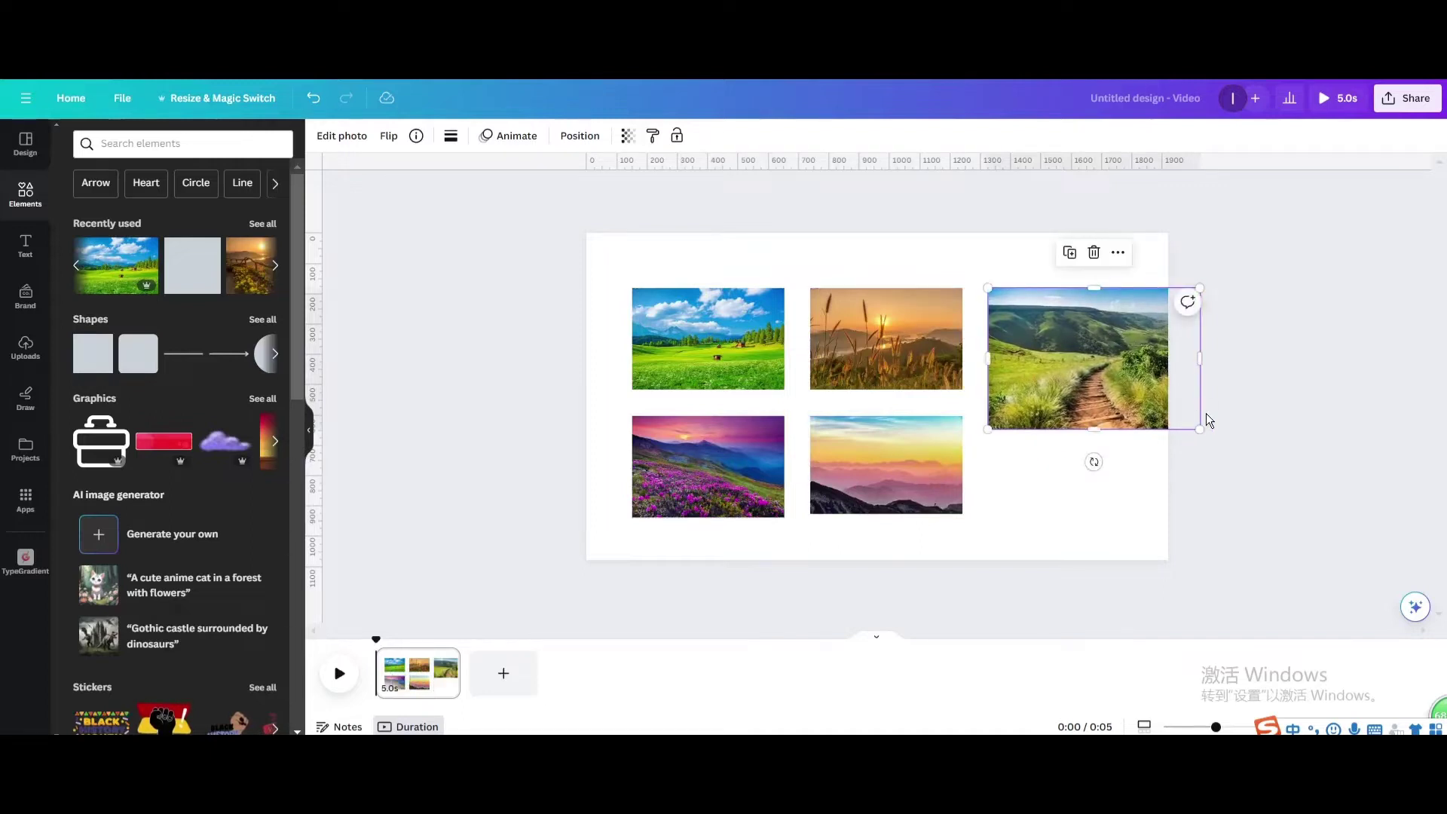
drag(1199, 427, 1142, 388)
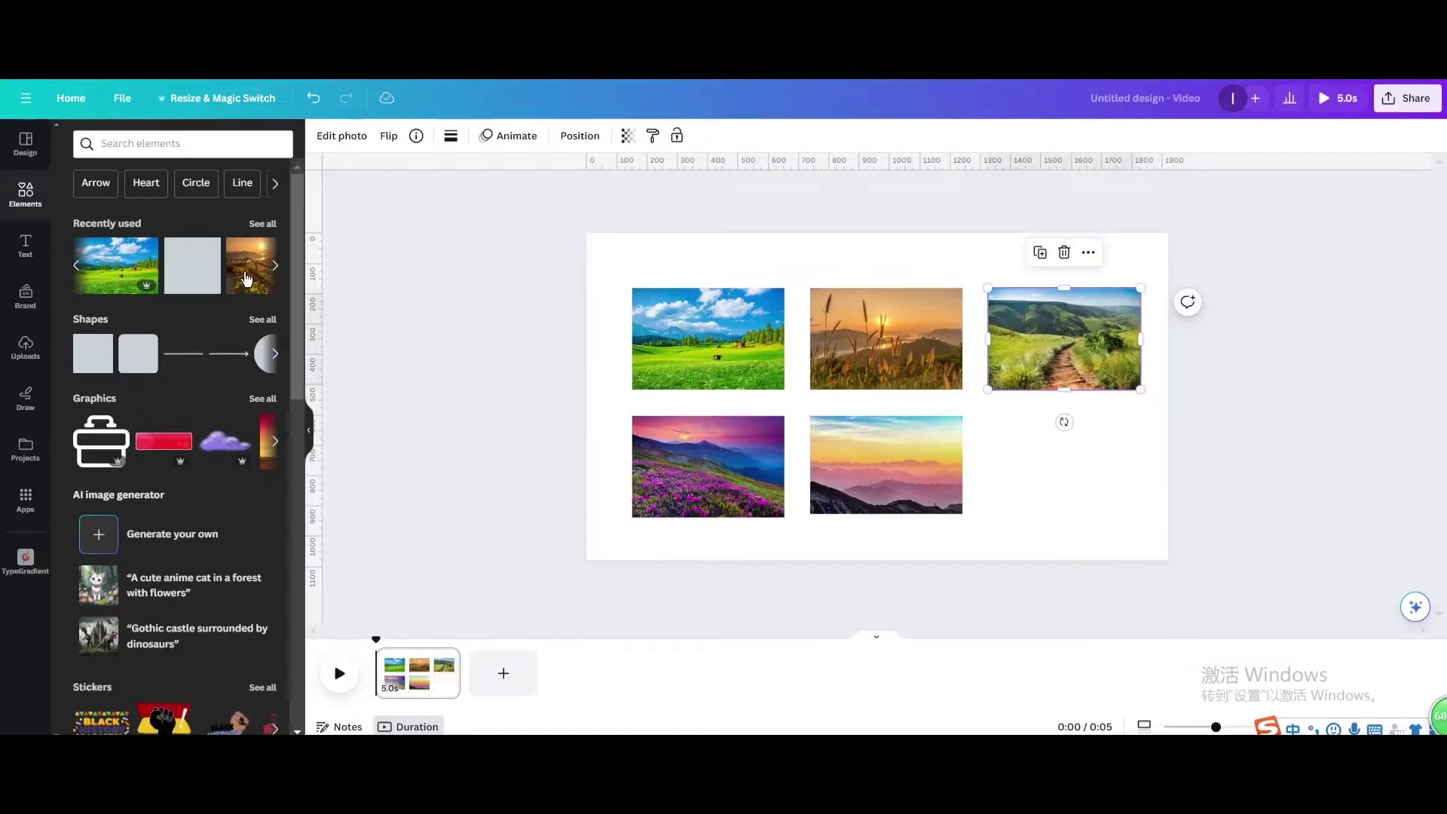
click(246, 266)
mouse_move(1068, 484)
mouse_down()
mouse_move(868, 457)
mouse_move(1069, 476)
mouse_up()
drag(1175, 545, 1139, 516)
- Center the six-photo grid, duplicate the page, and go to page 2
drag(1258, 430, 535, 339)
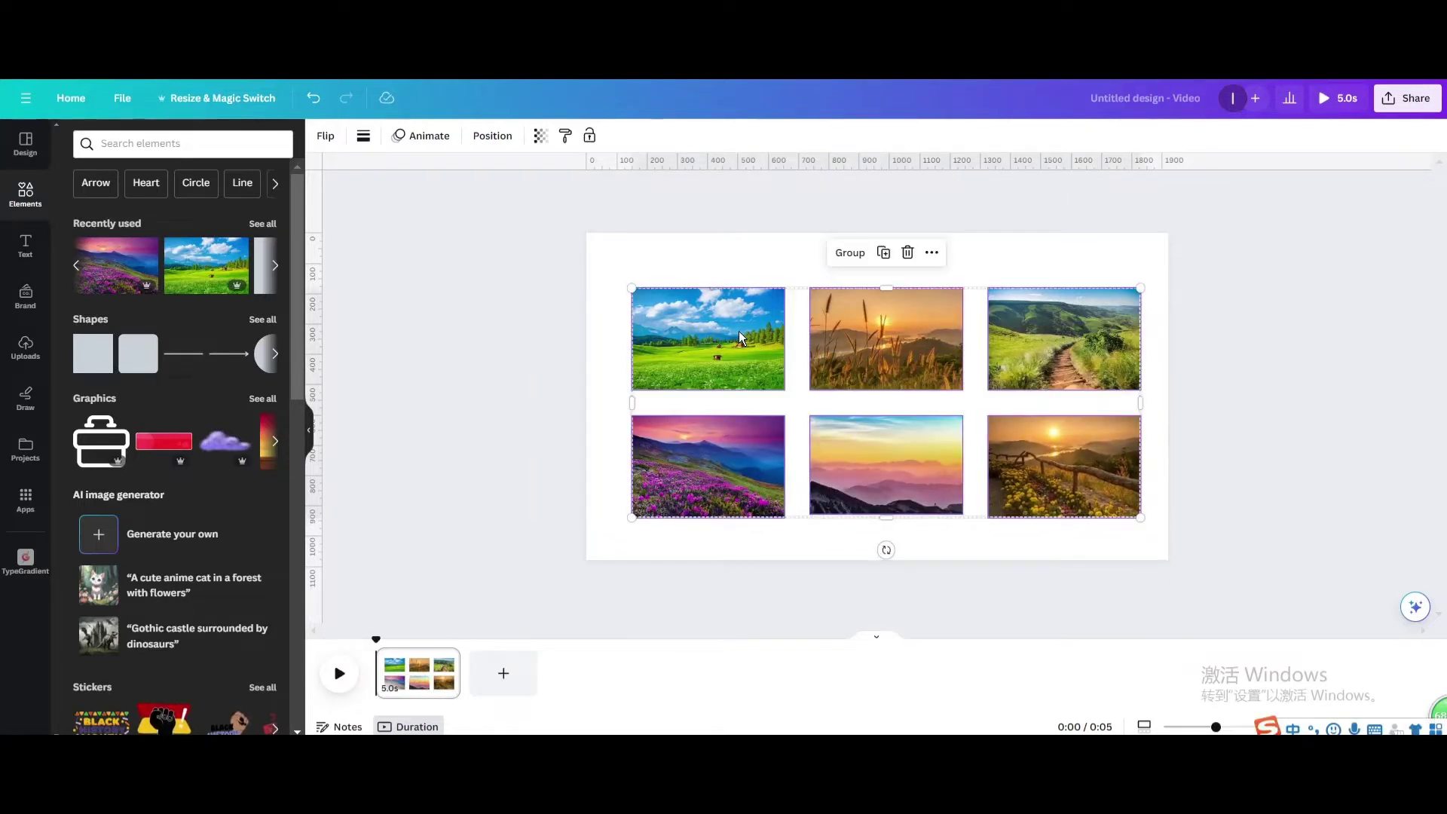
drag(739, 336, 730, 336)
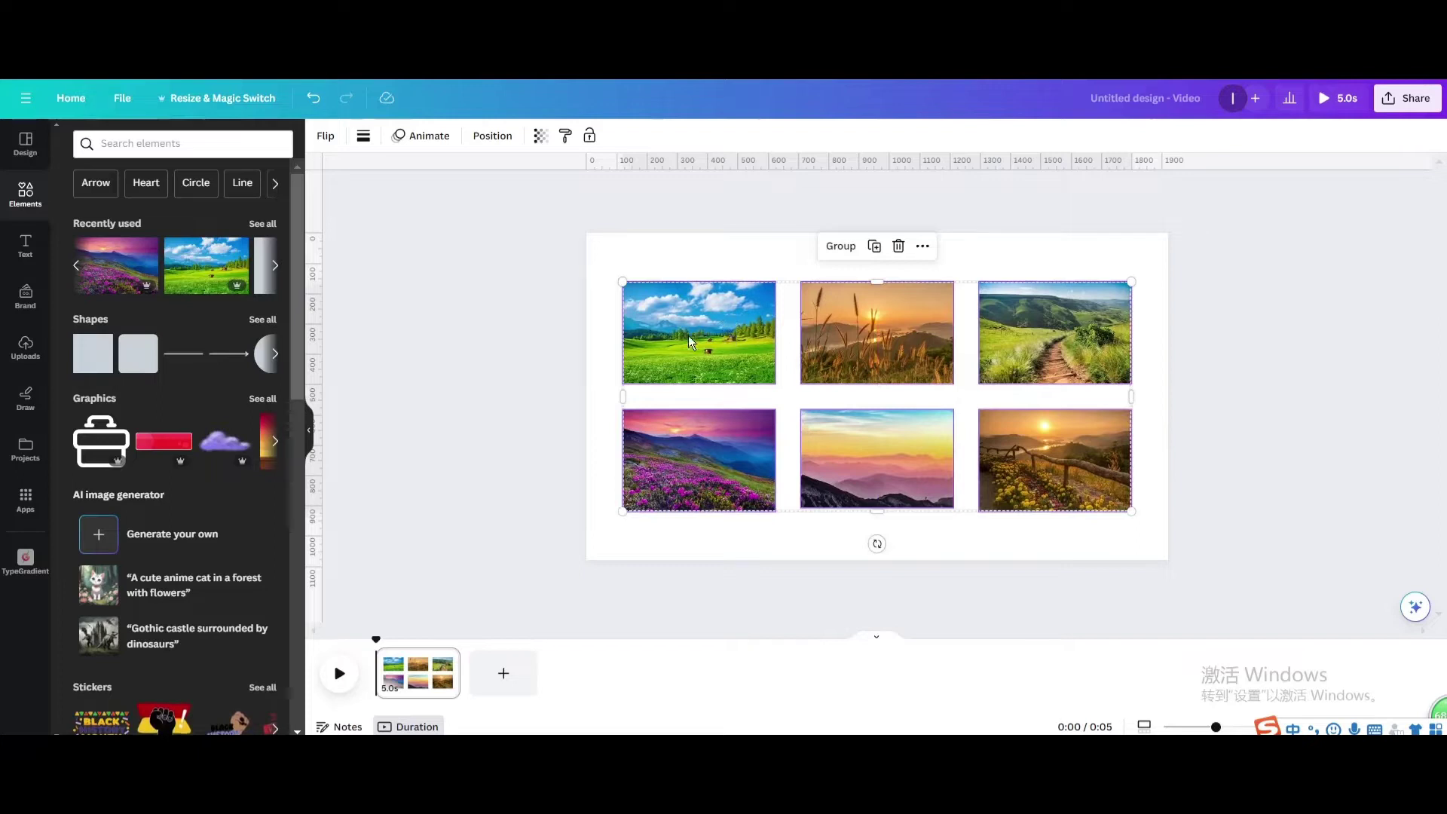
right_click(443, 666)
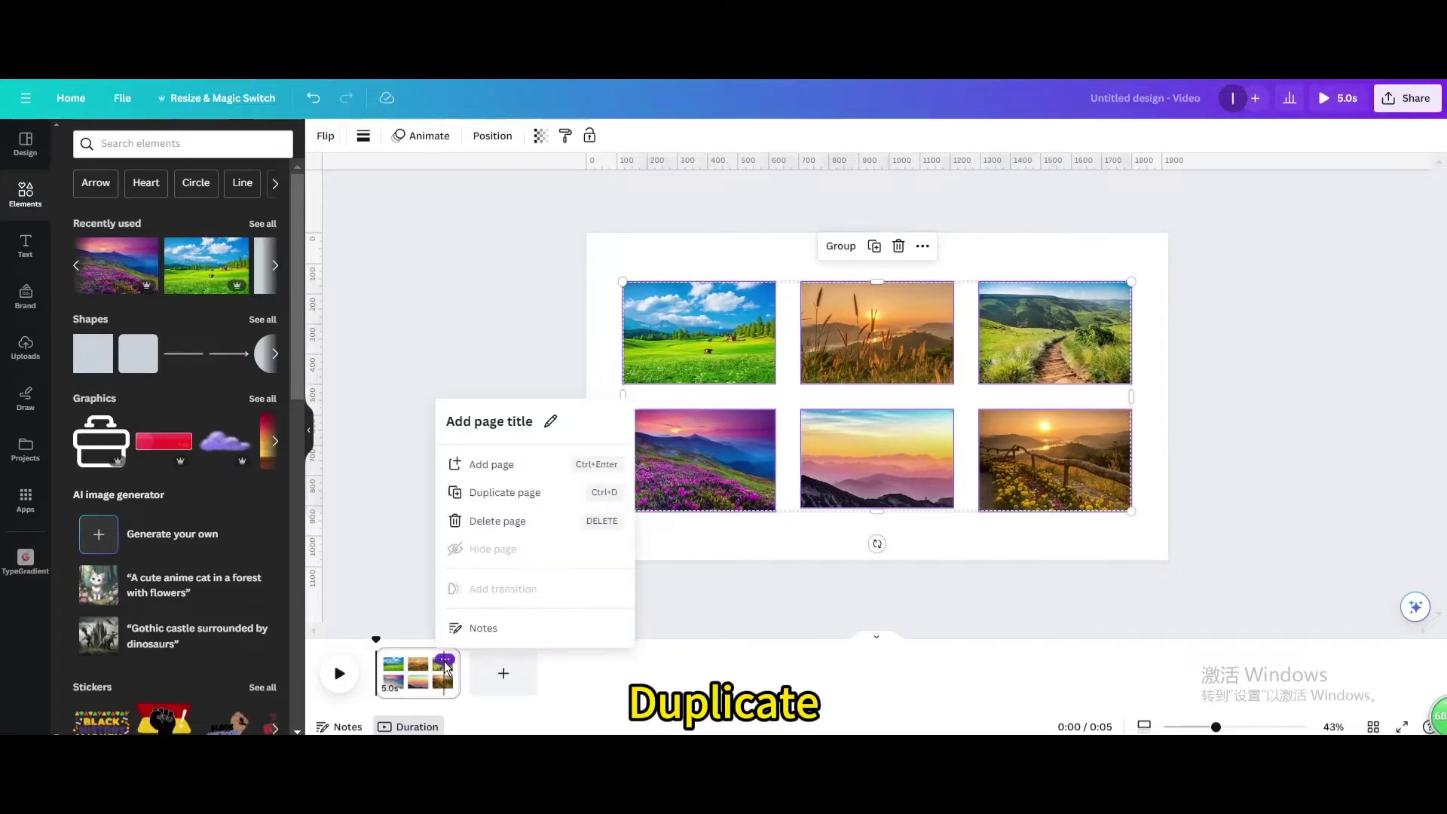
click(497, 440)
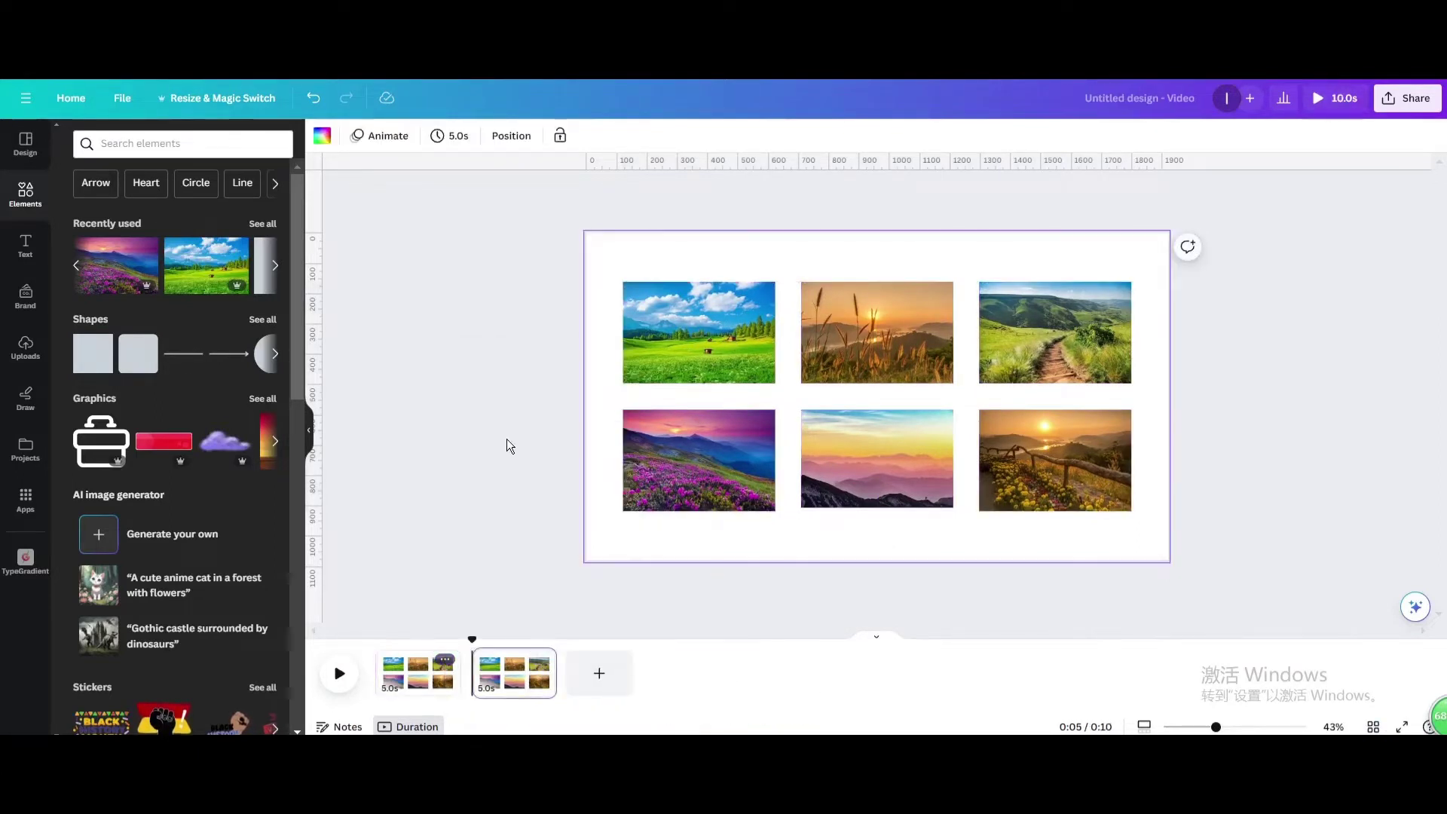
click(505, 668)
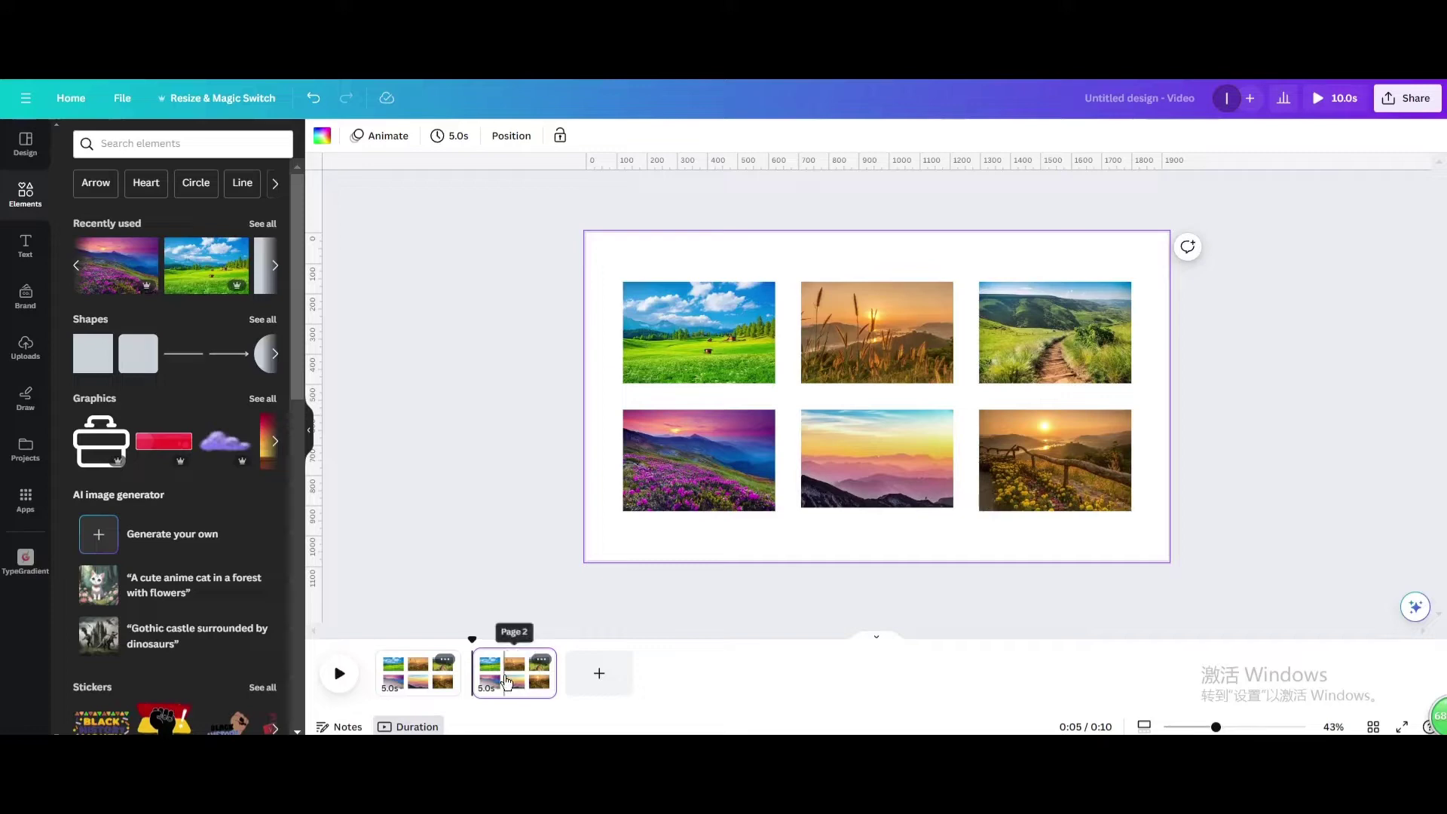
- Enlarge the meadow photo to cover page 2 as the background
click(672, 346)
drag(650, 307, 614, 257)
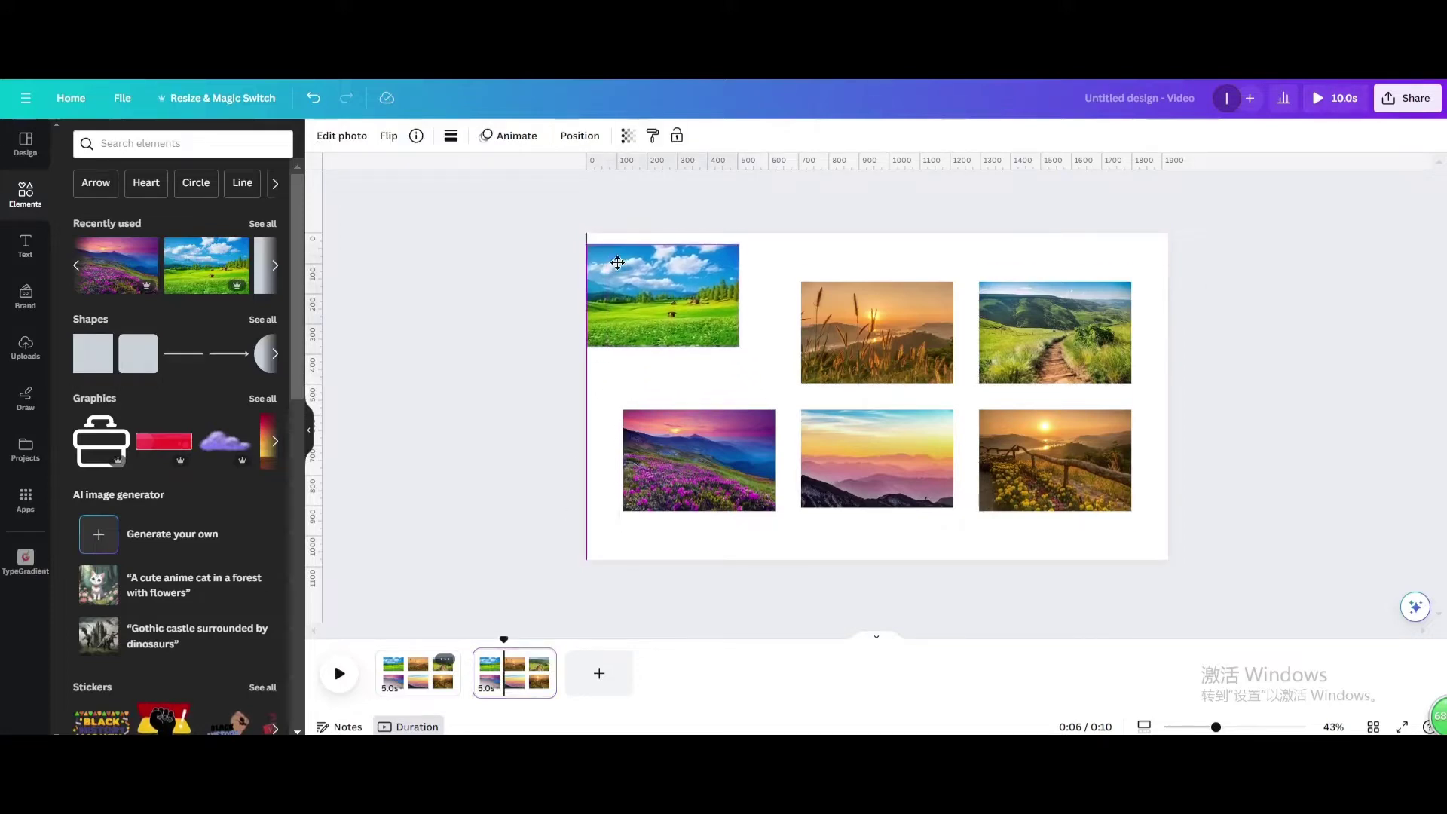
drag(738, 331, 1184, 614)
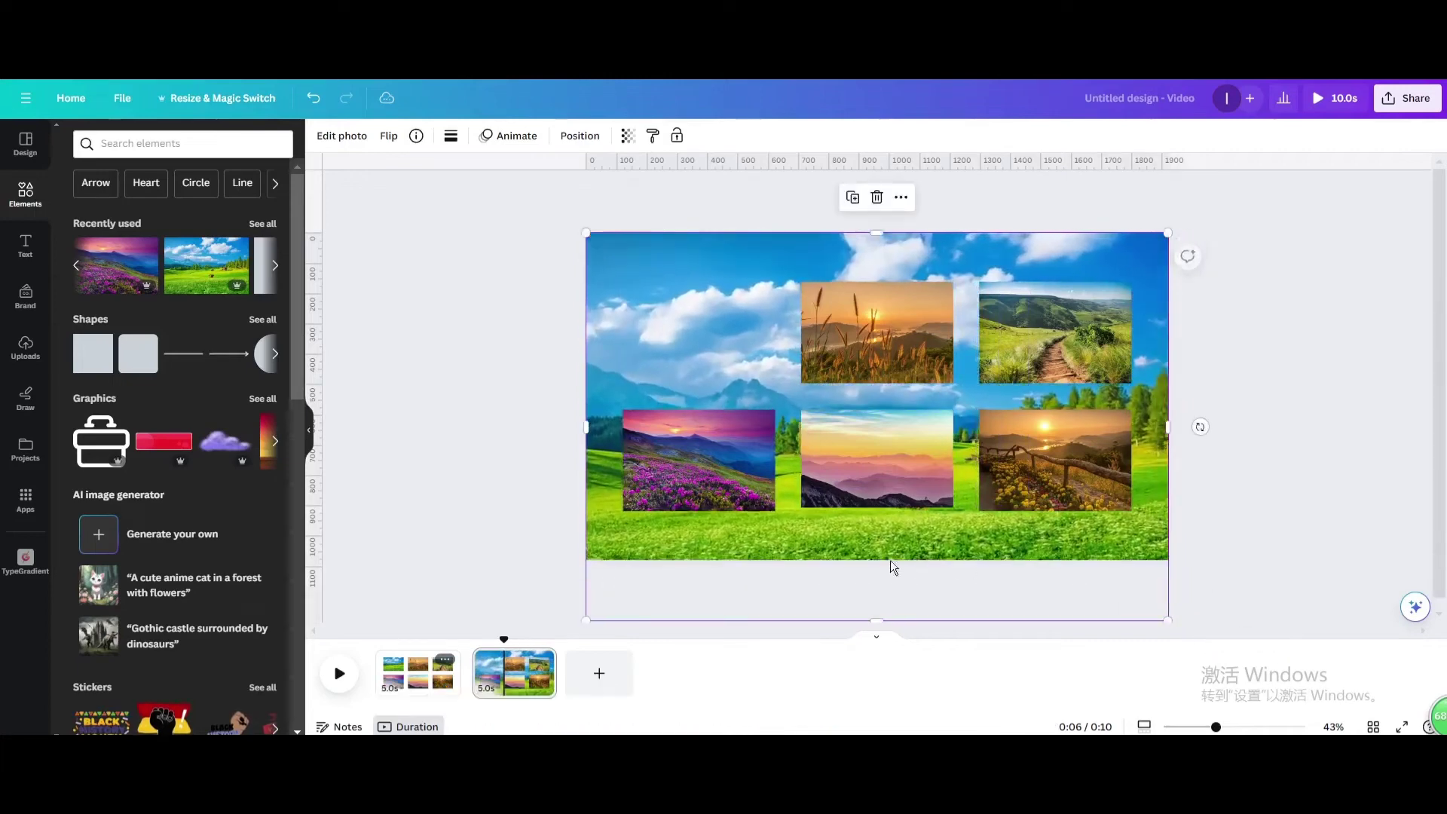
drag(642, 371, 648, 327)
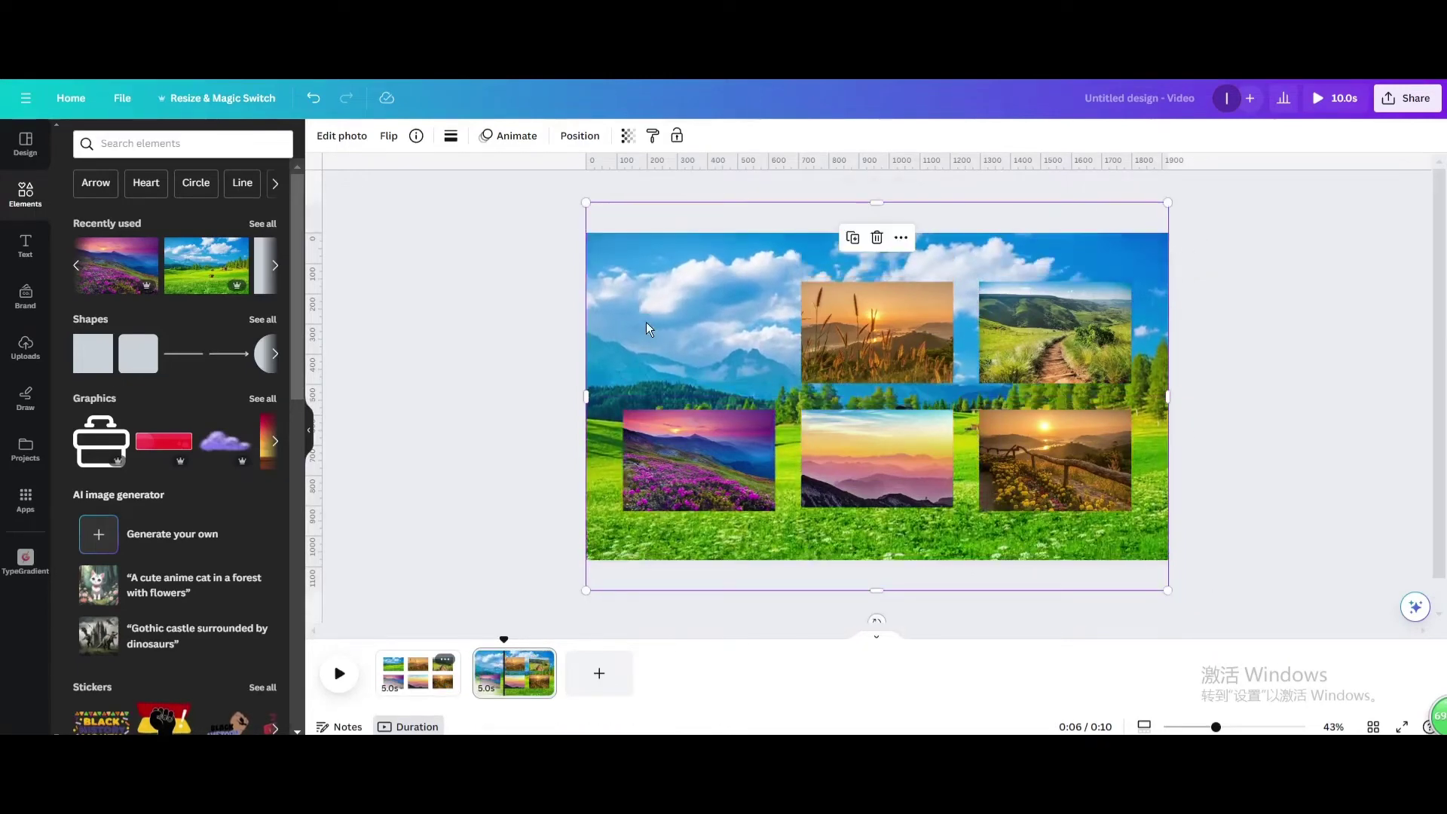
- Stack the purple flower, wheat and pastel sunset photos down the left
drag(668, 460, 666, 350)
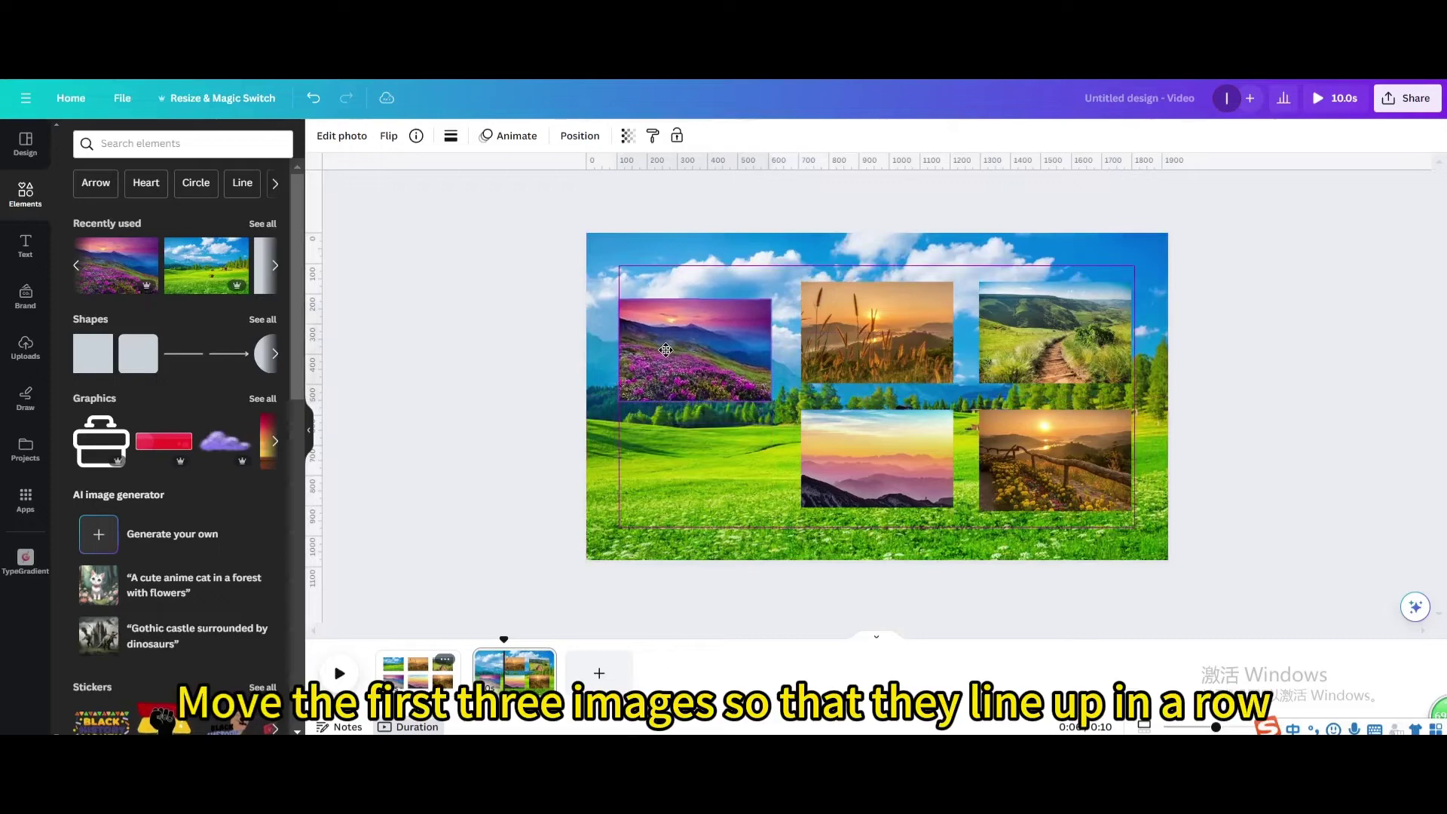
drag(877, 333, 692, 467)
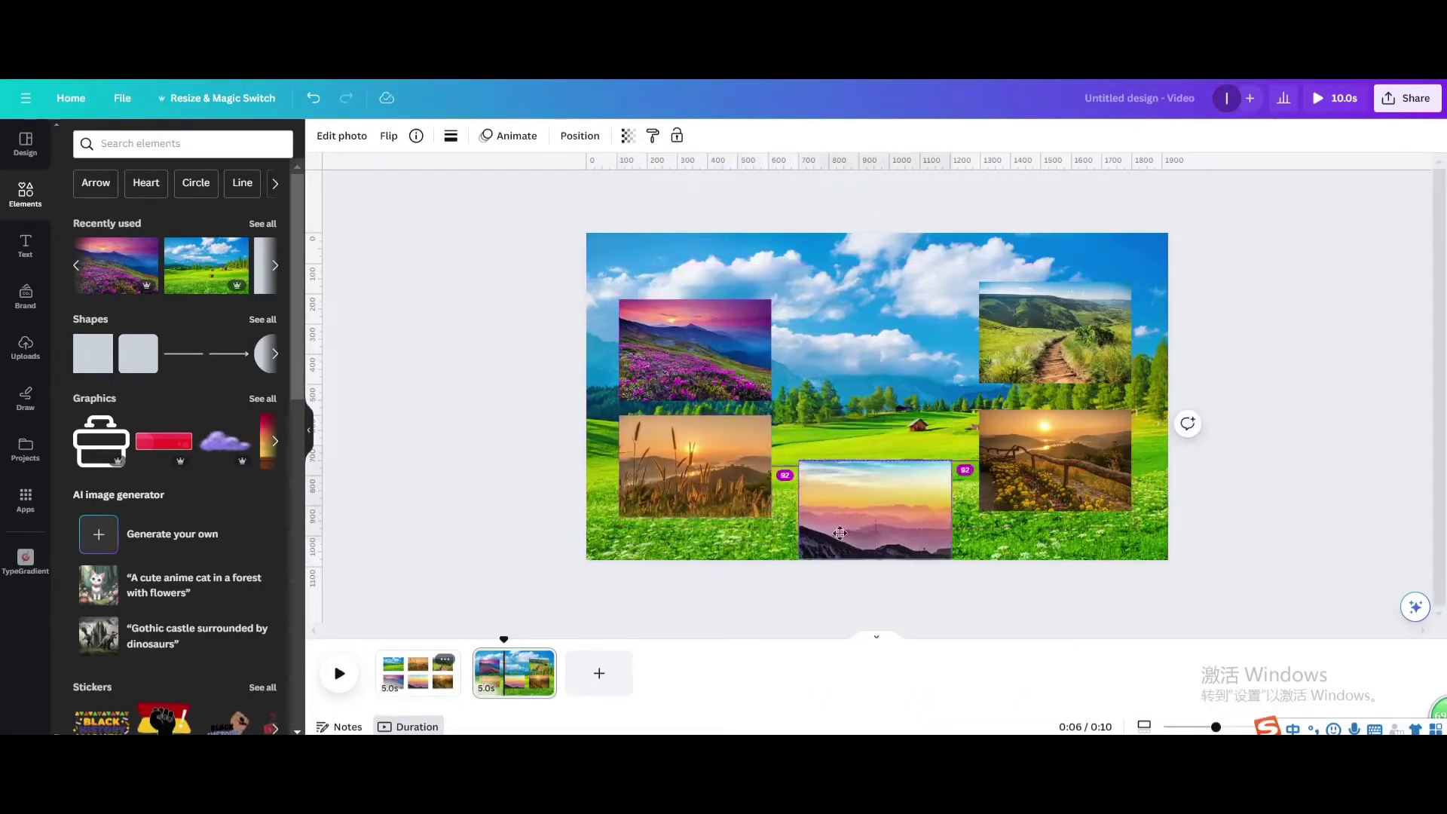
drag(876, 458, 694, 582)
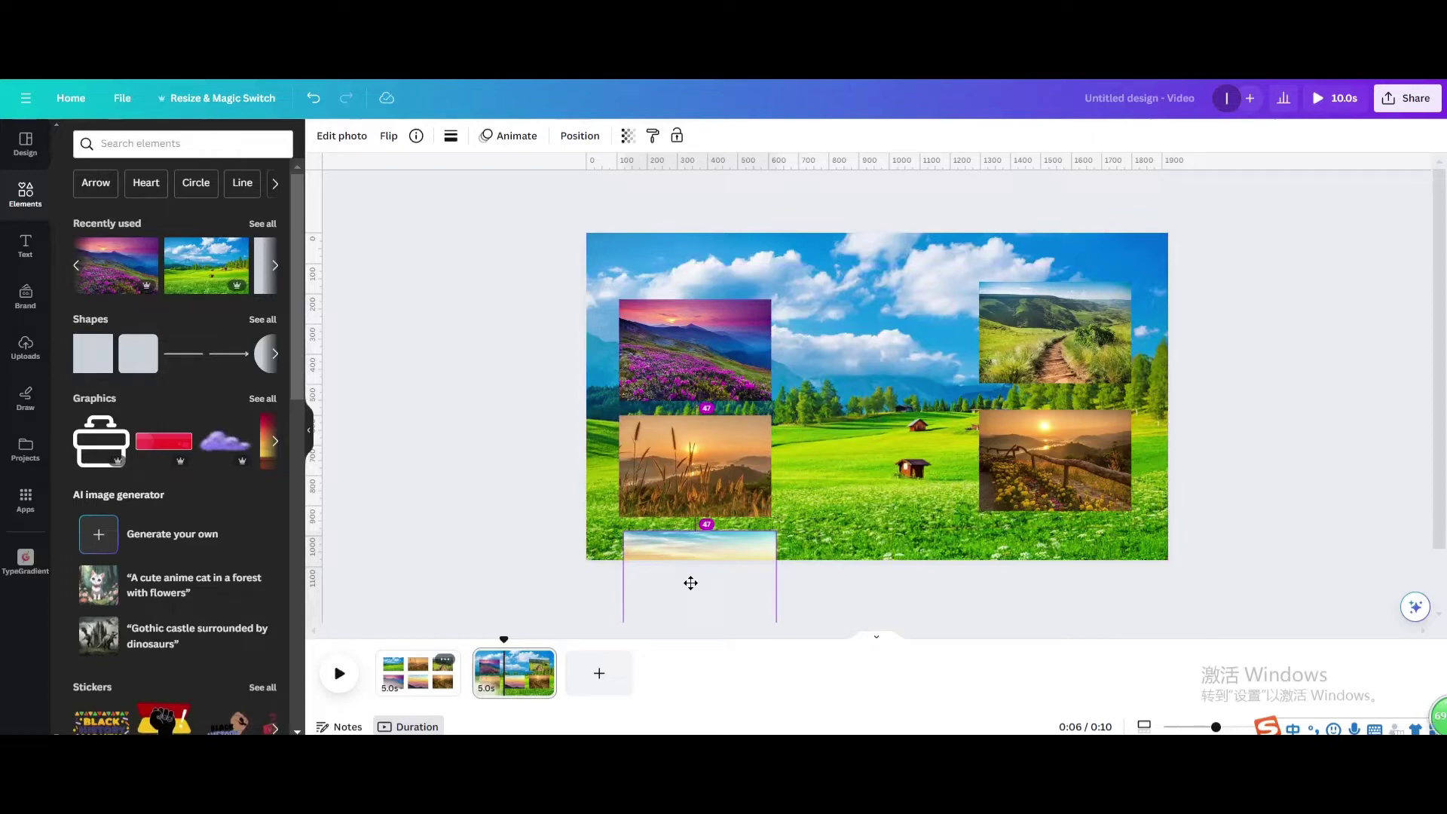
drag(689, 583, 689, 582)
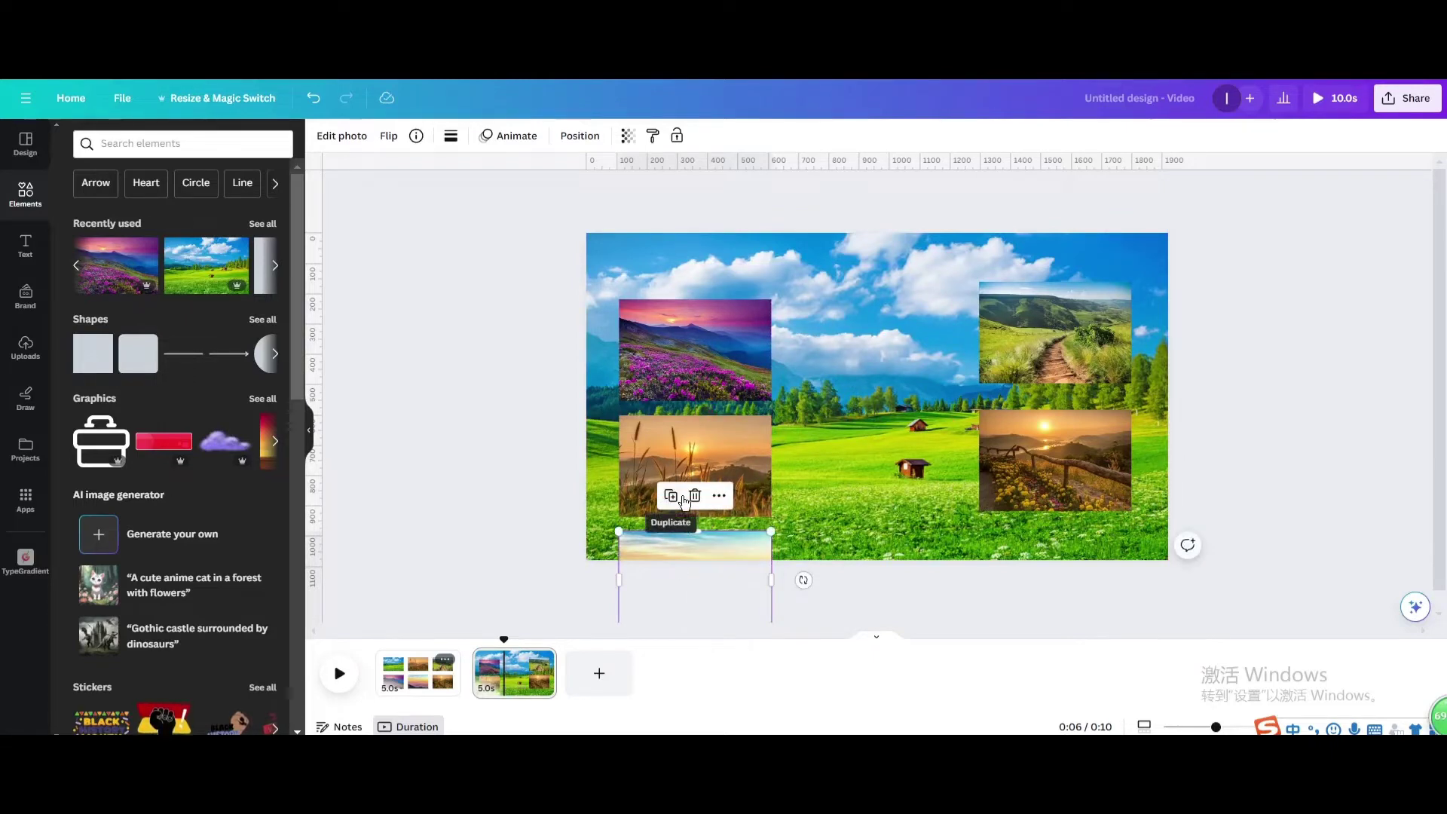
- Delete the hills path and sunset flowers photos
click(1114, 322)
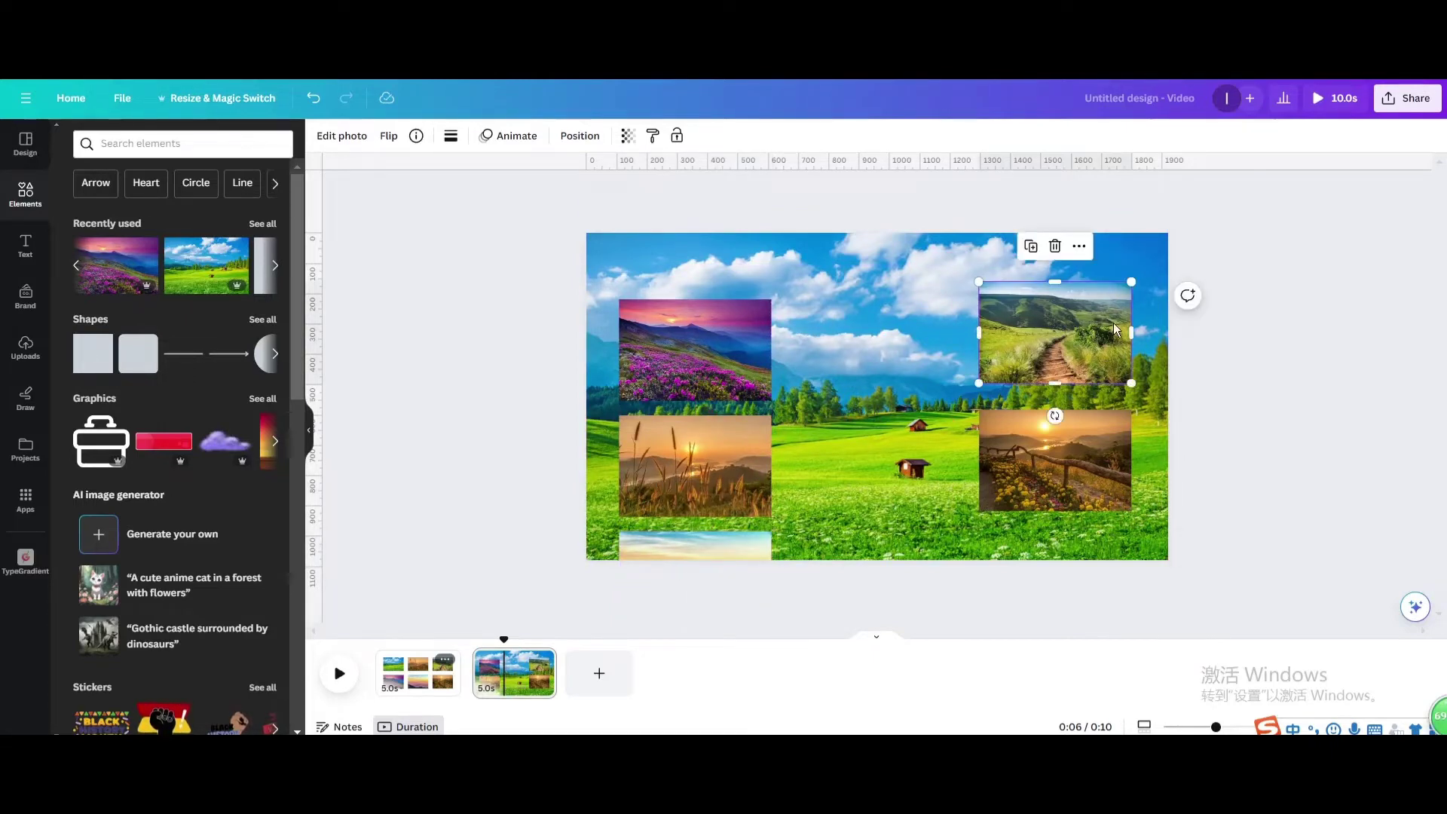
click(1052, 249)
click(1055, 452)
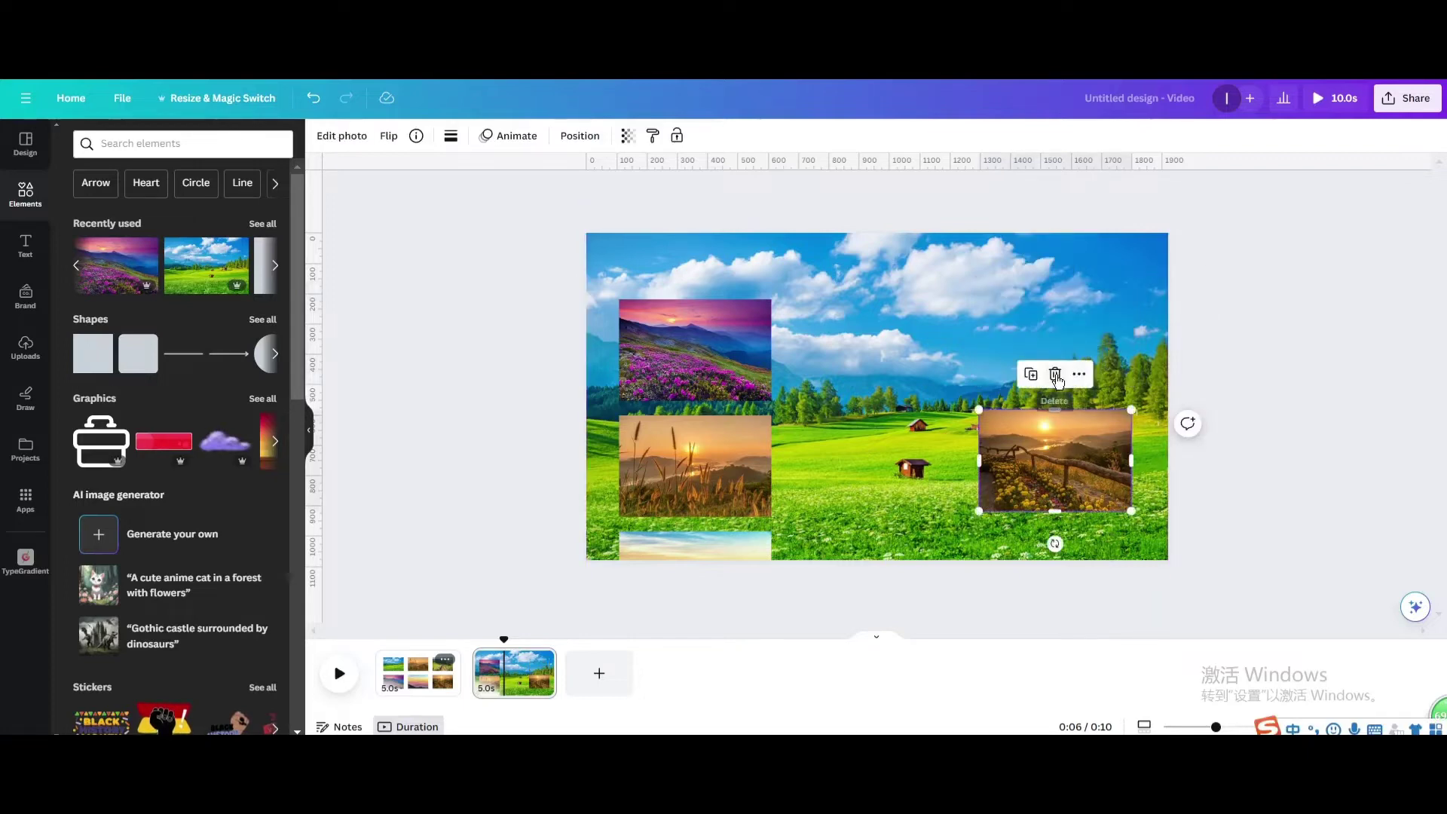
click(1056, 376)
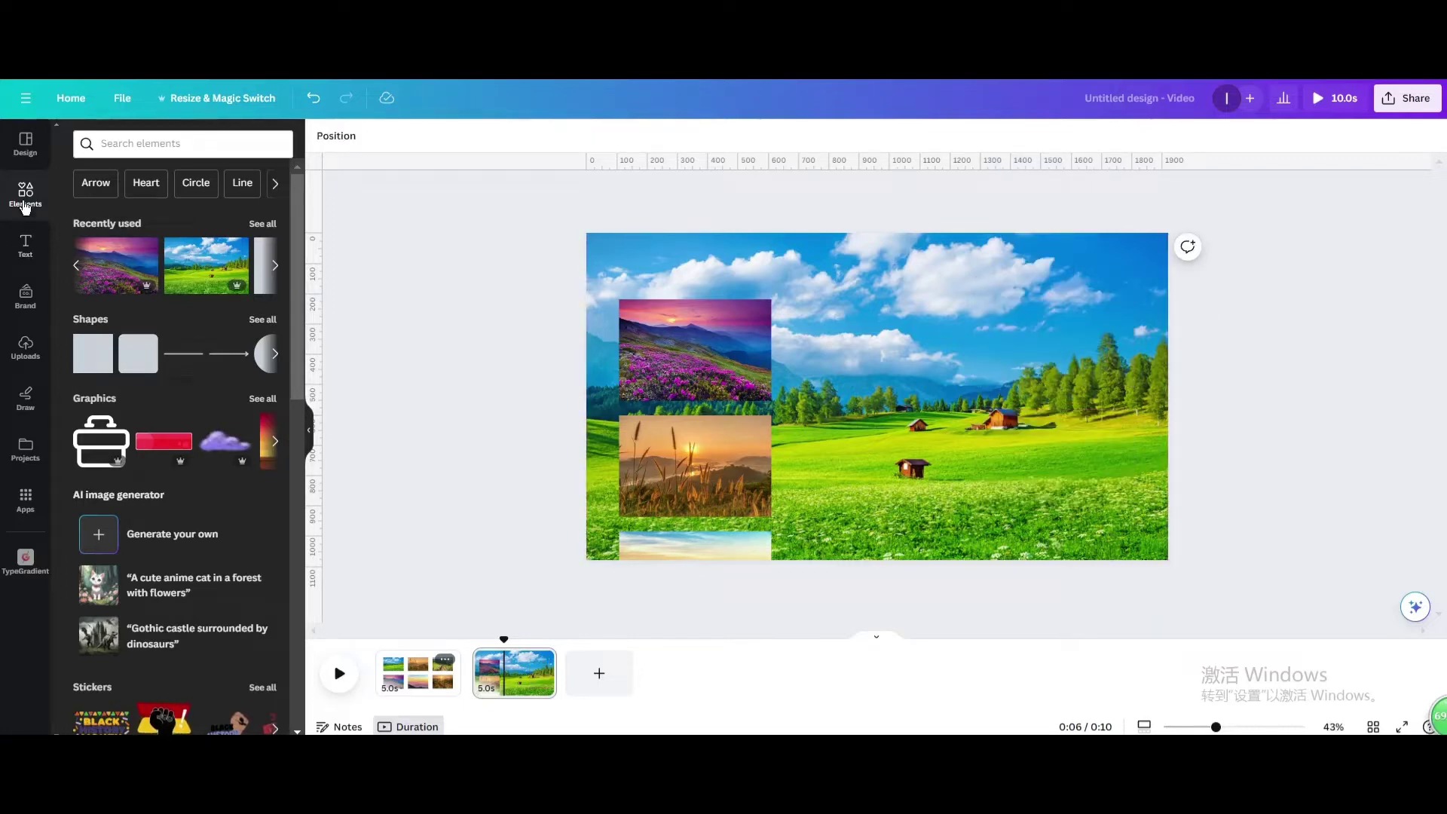
- Add a black square and stretch it into a tall left column
click(93, 353)
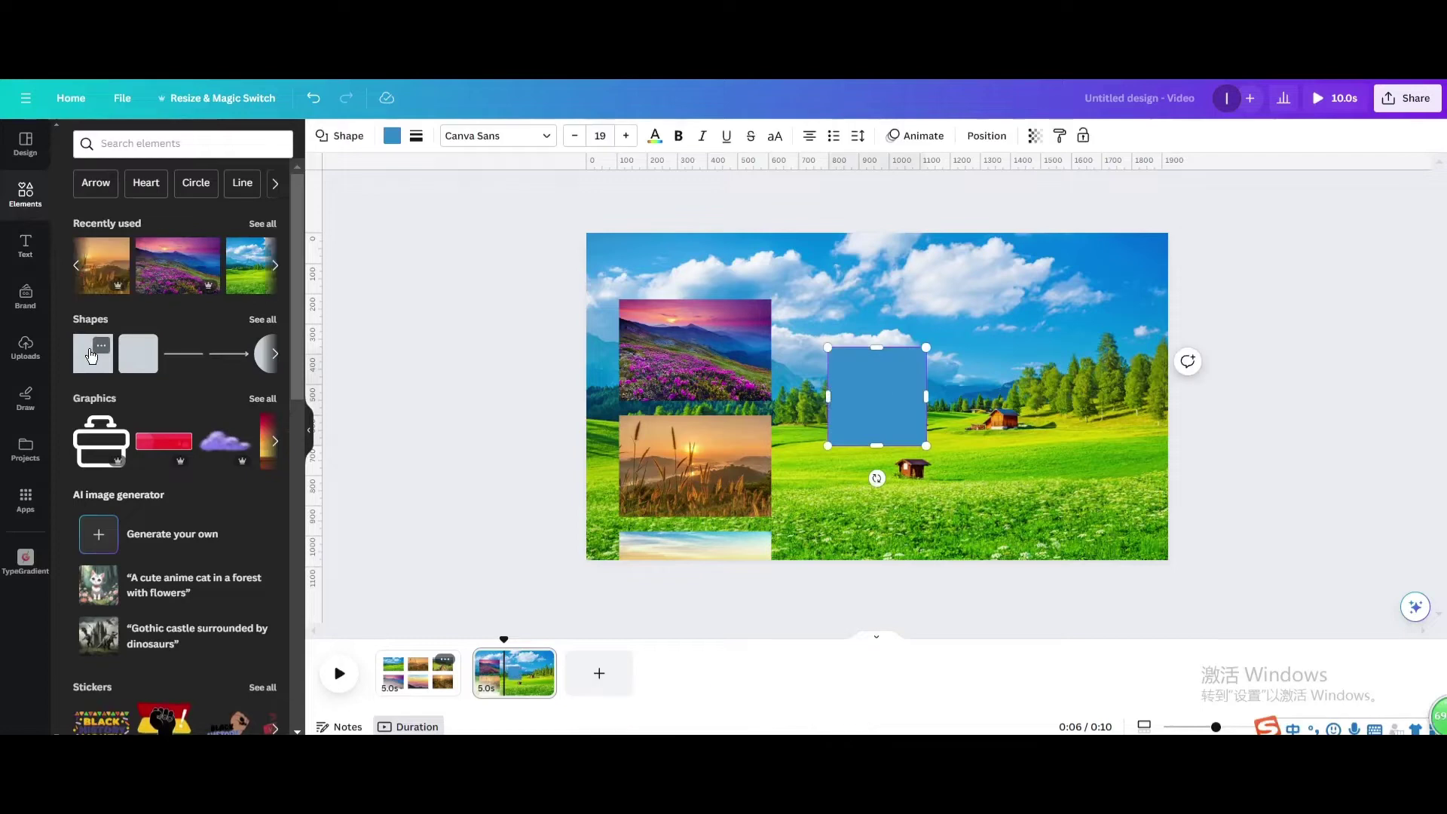
click(392, 137)
click(76, 558)
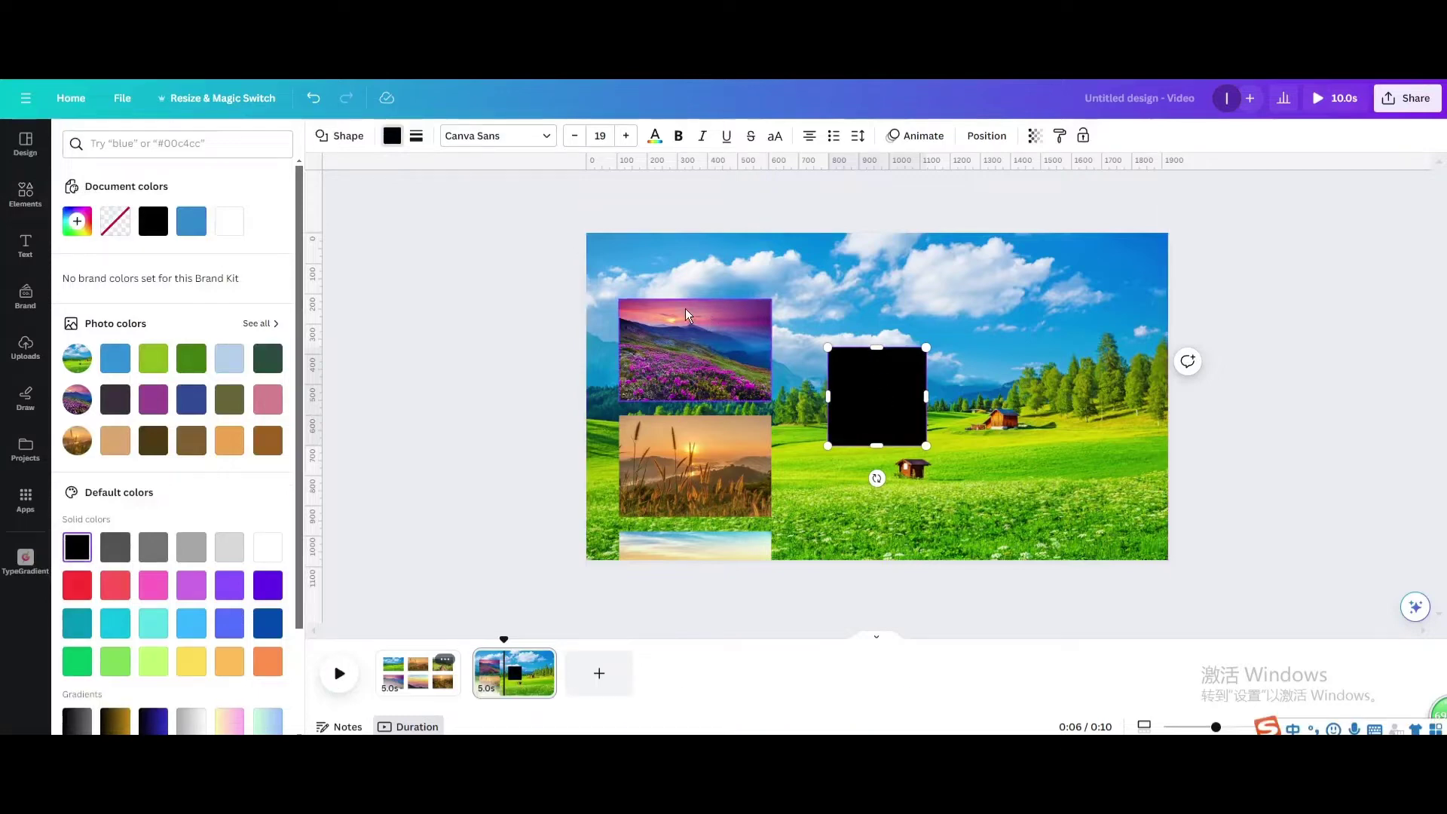
mouse_move(872, 401)
mouse_down()
mouse_move(646, 284)
mouse_move(675, 283)
mouse_up()
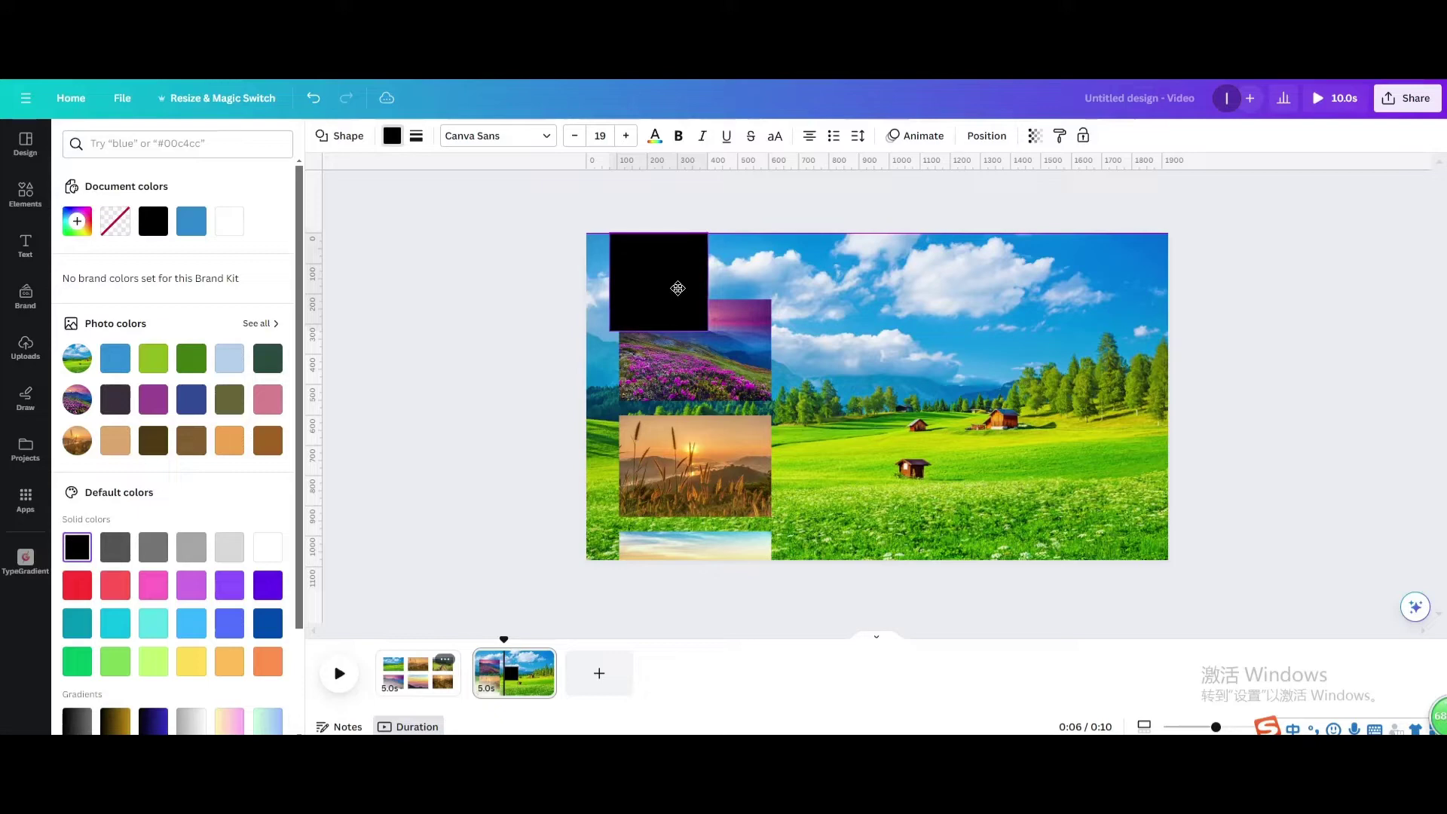
drag(705, 328, 781, 632)
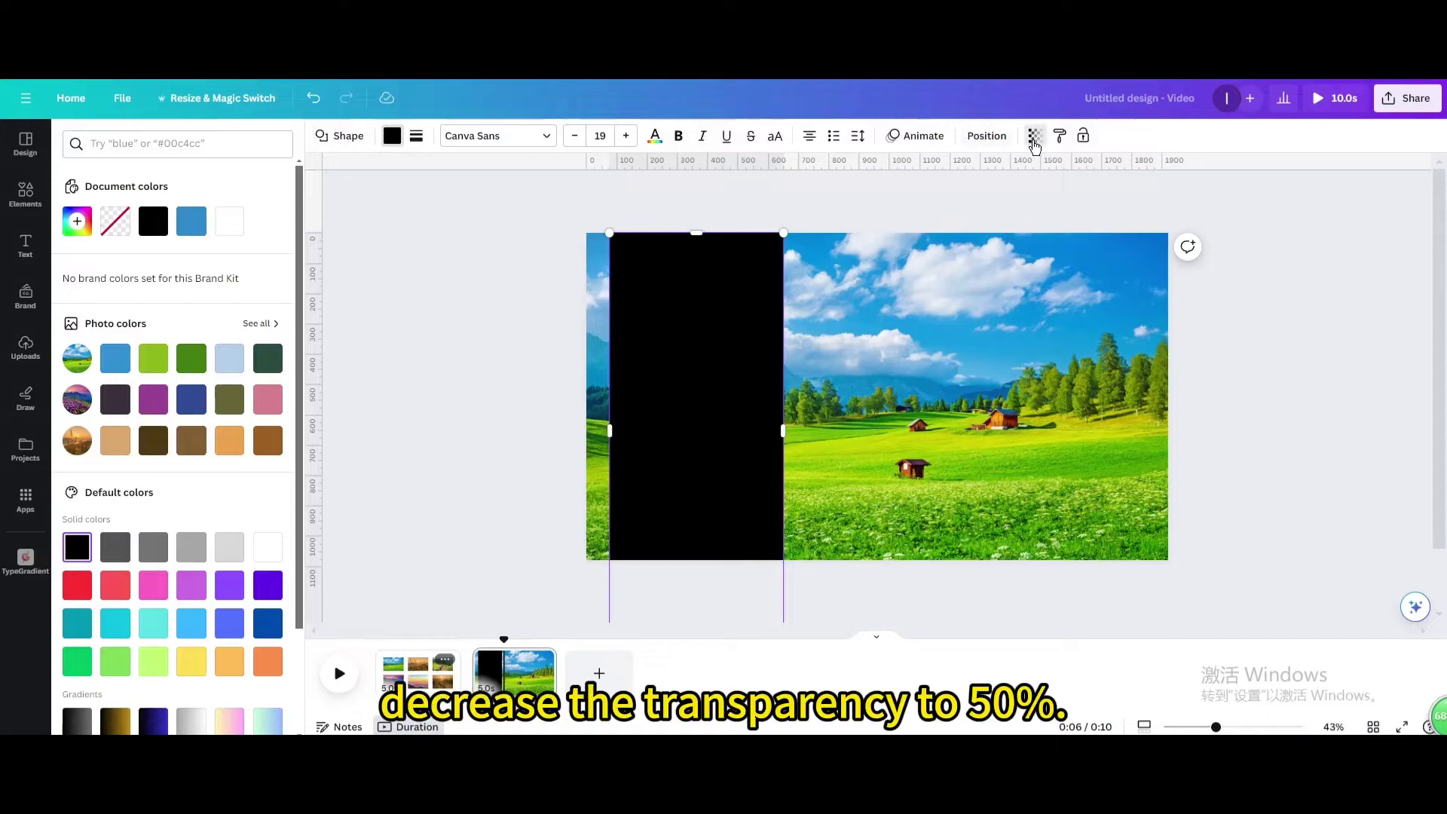
- Set the black rectangle's transparency to 50
click(1032, 137)
double_click(1018, 172)
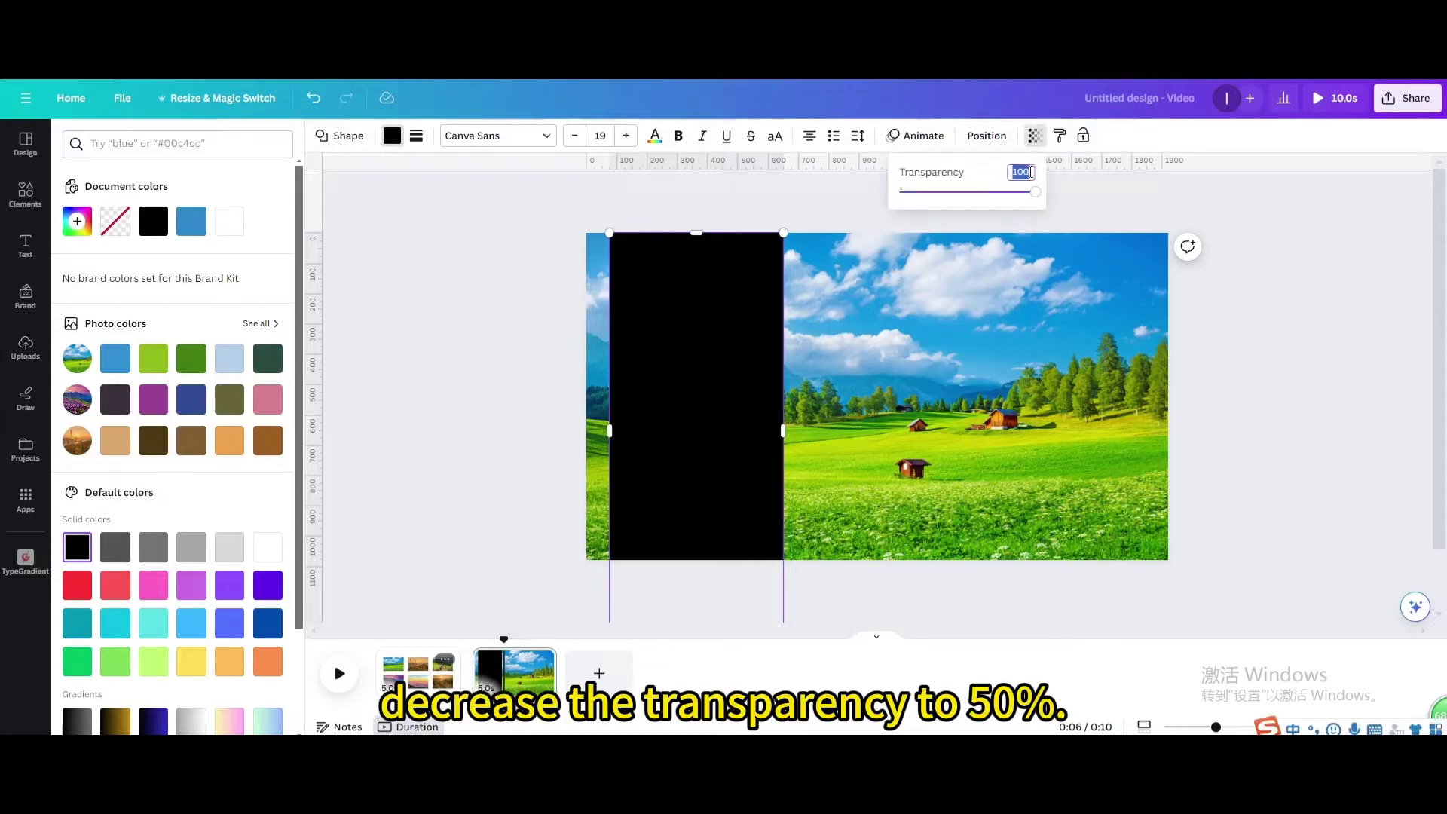
text(50)
key(Return)
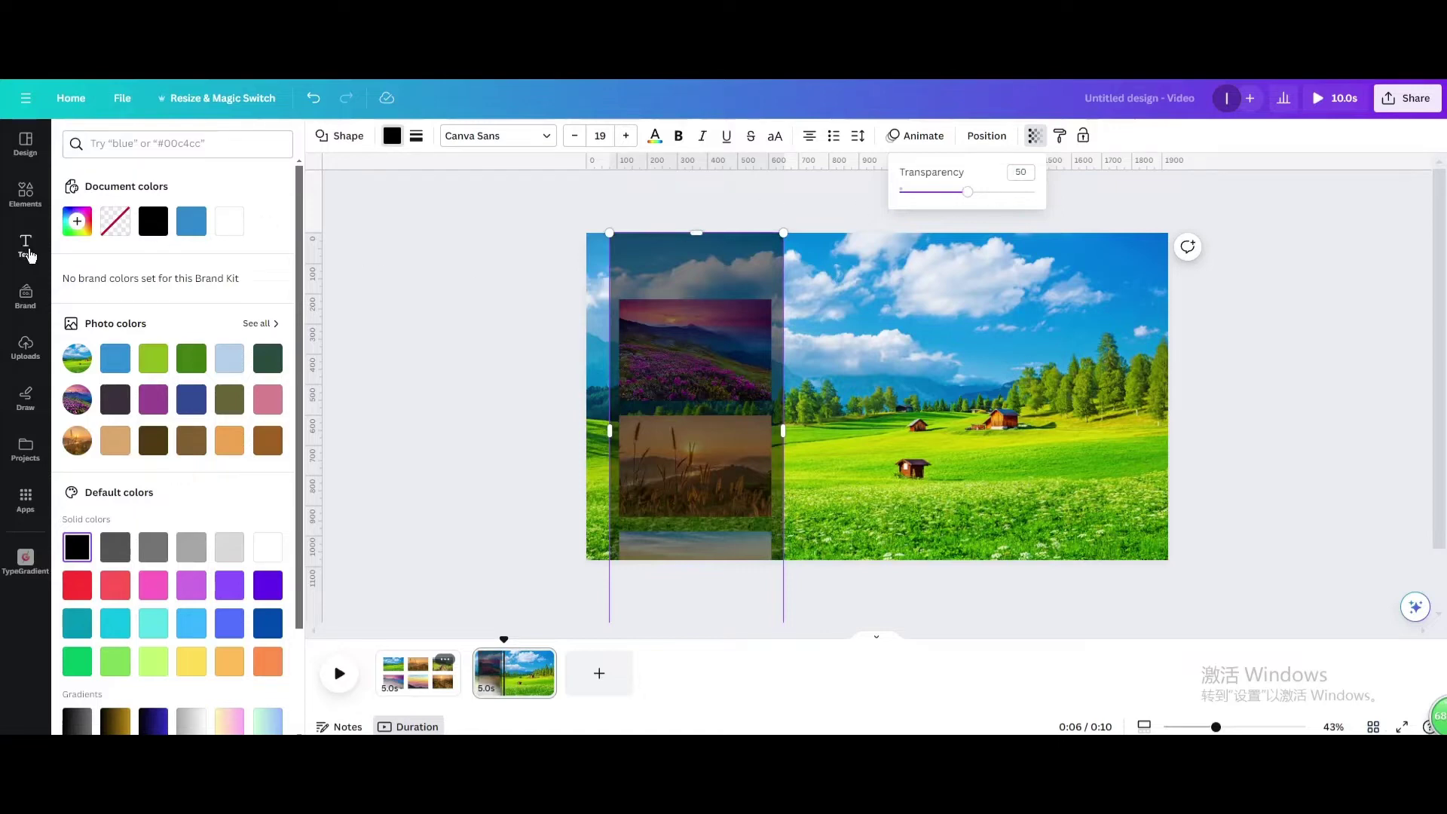
- Add a 'Canvas Creations' heading narrowed to wrap onto two lines
click(27, 246)
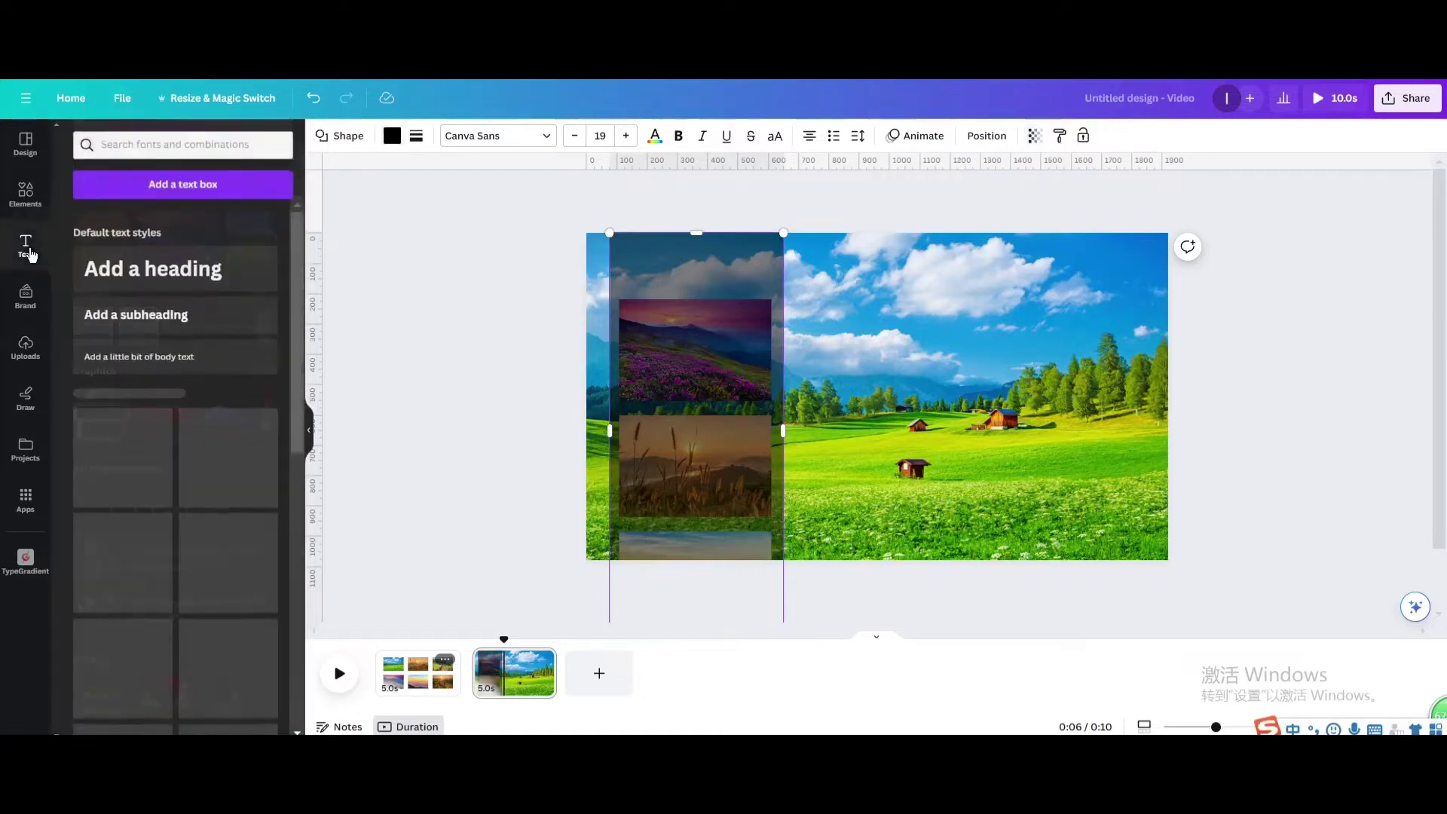
click(130, 272)
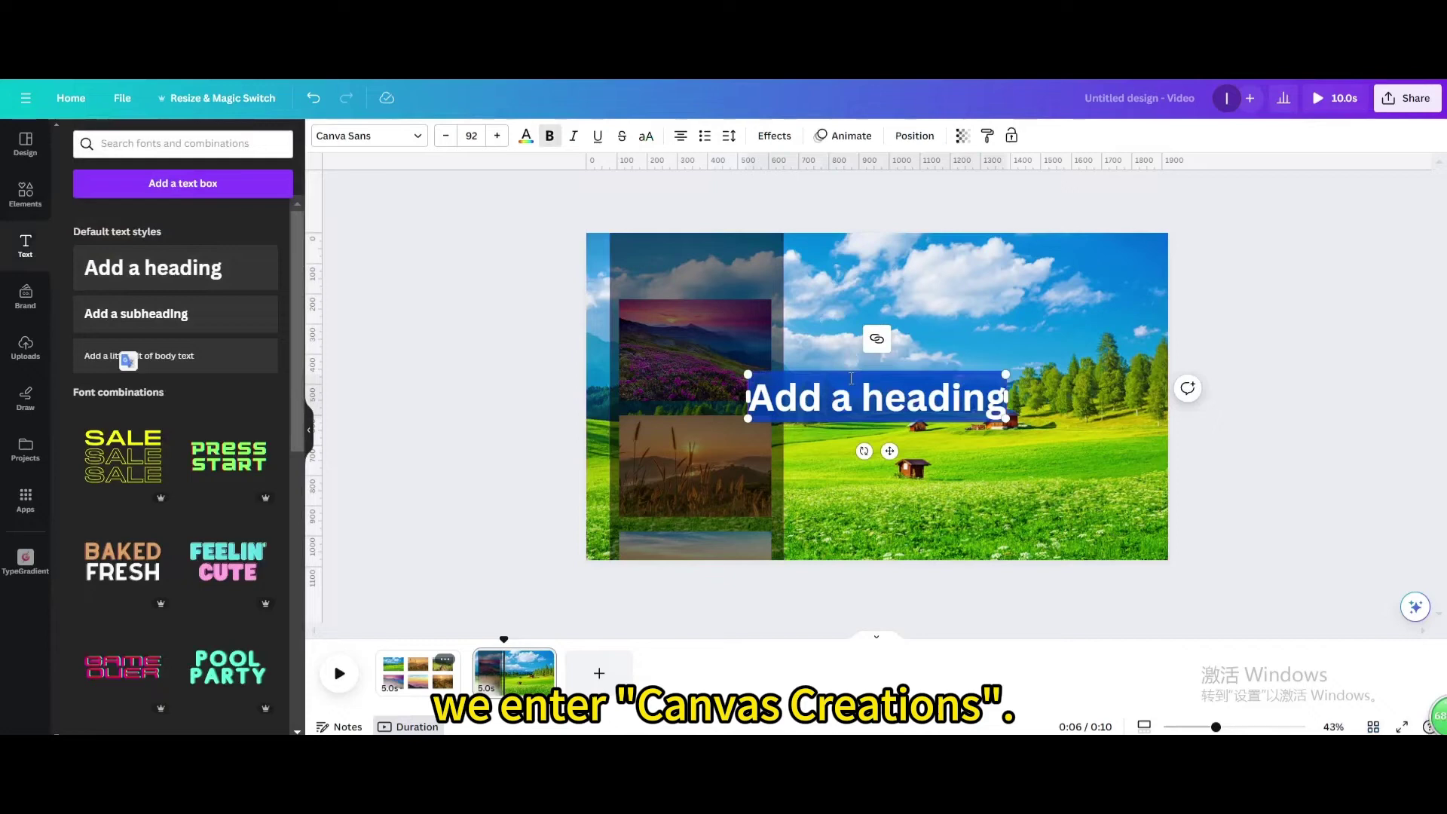
text(Canvas Creations)
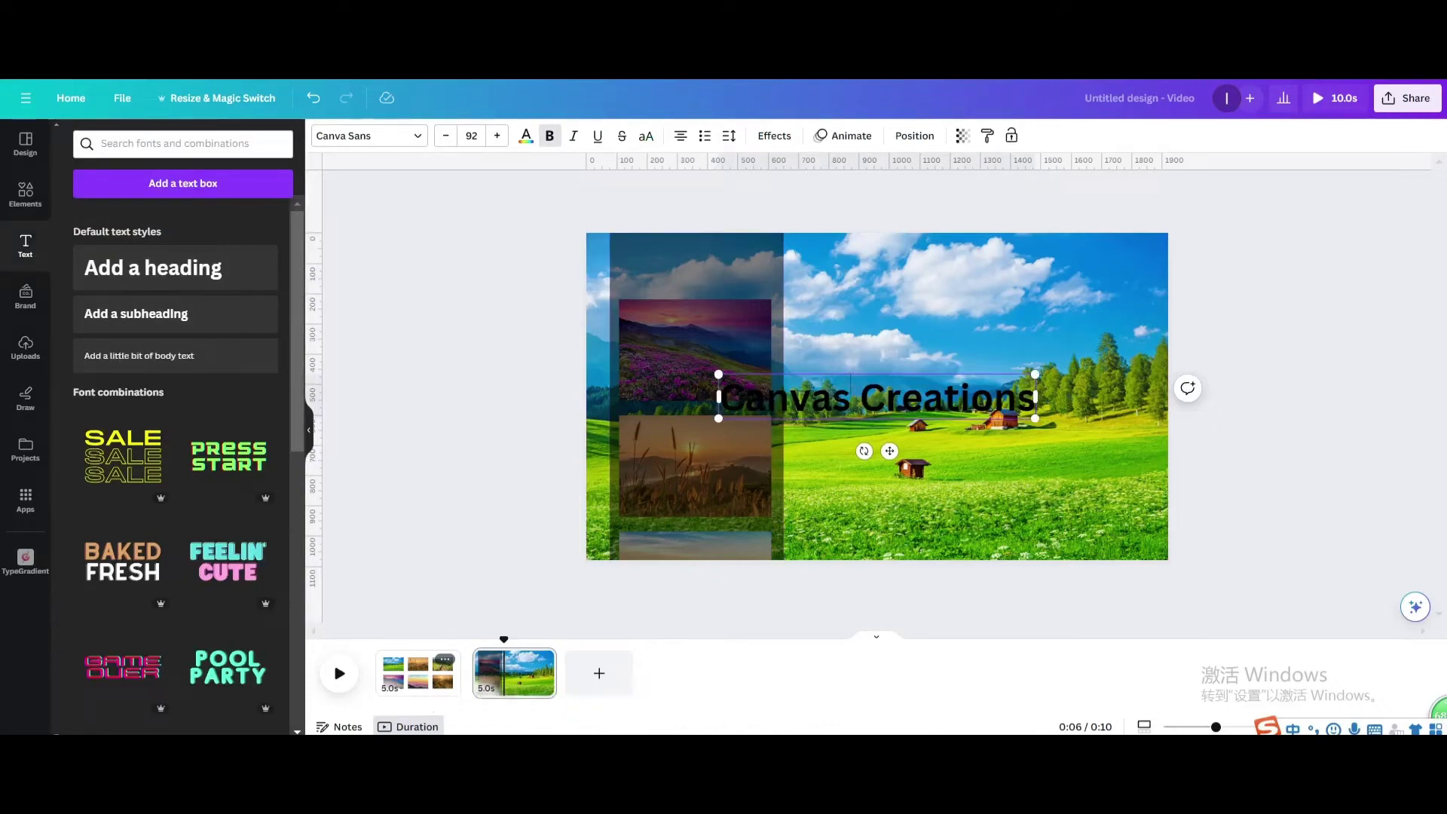
drag(1034, 395, 964, 422)
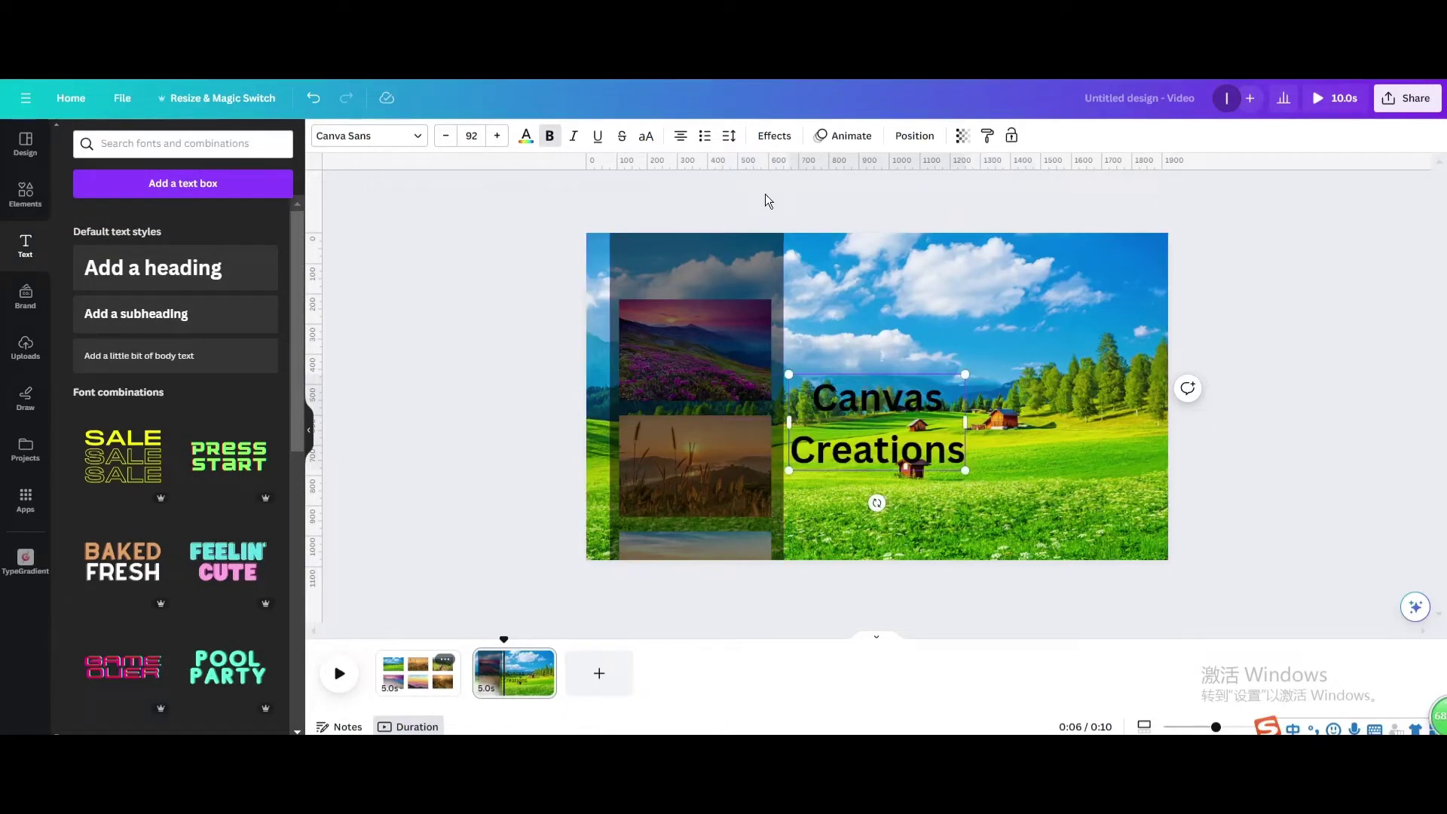
- Tighten the heading's line spacing to about 0.87
click(729, 136)
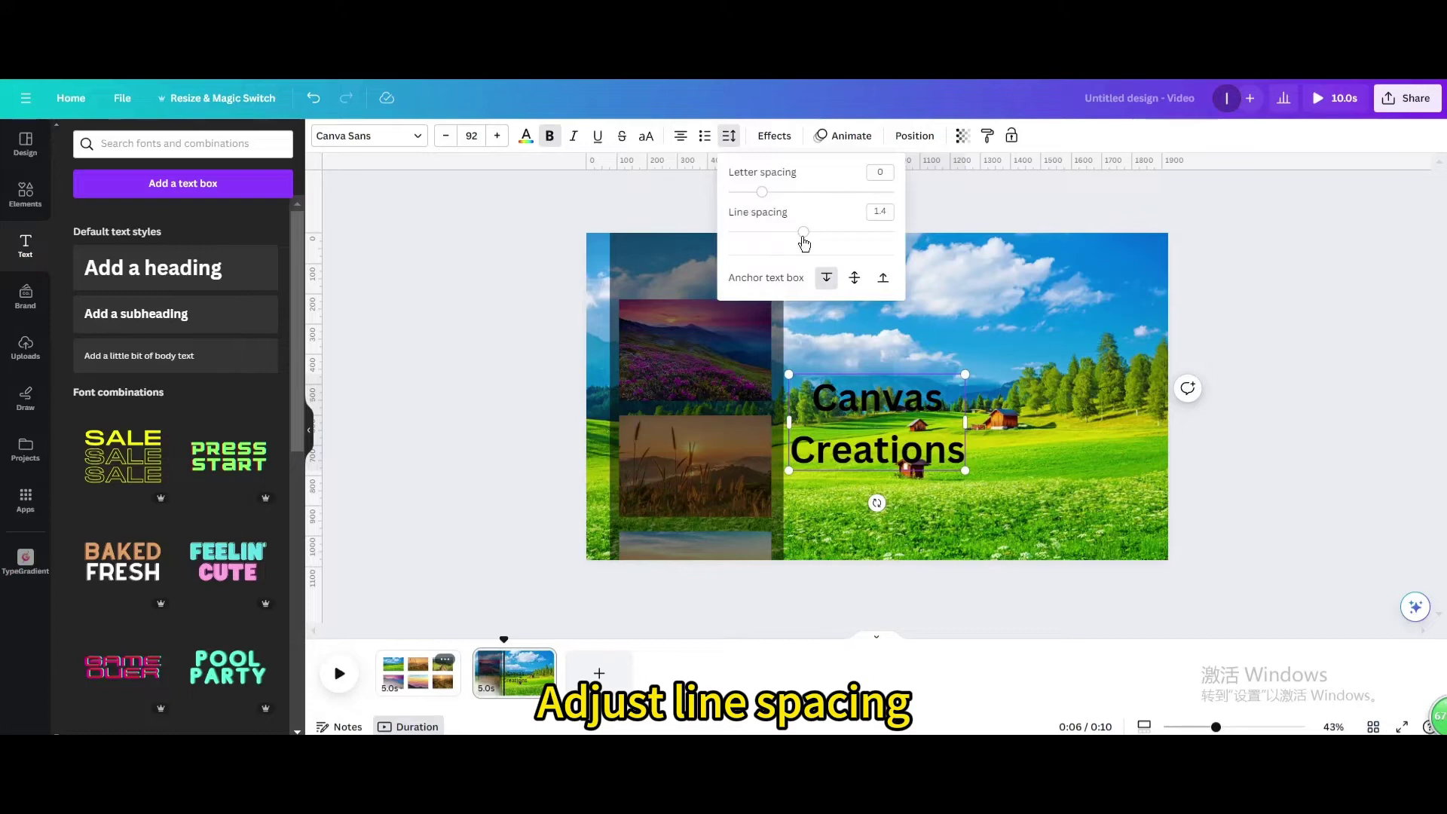
drag(803, 233, 767, 232)
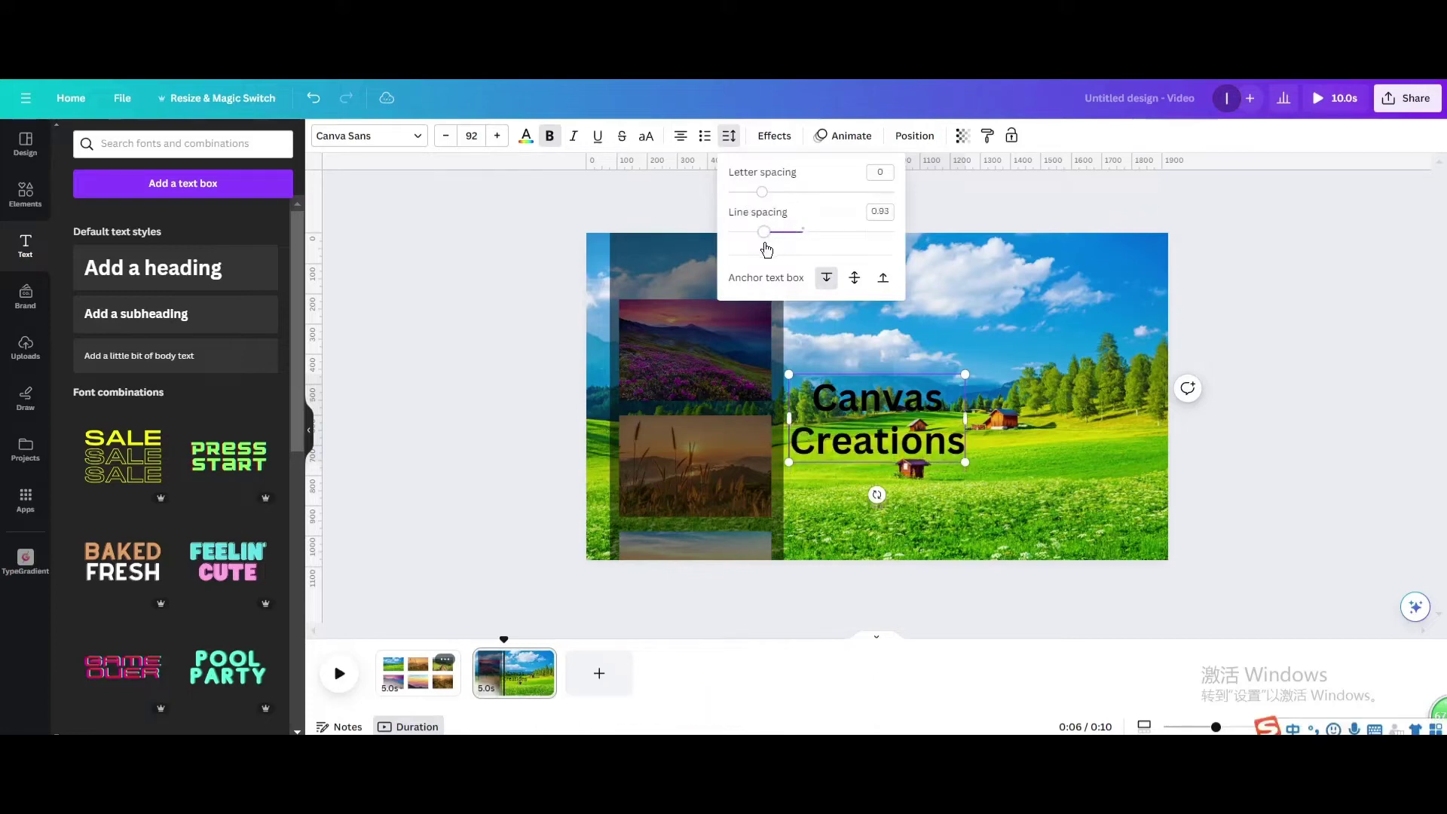
drag(765, 234, 760, 235)
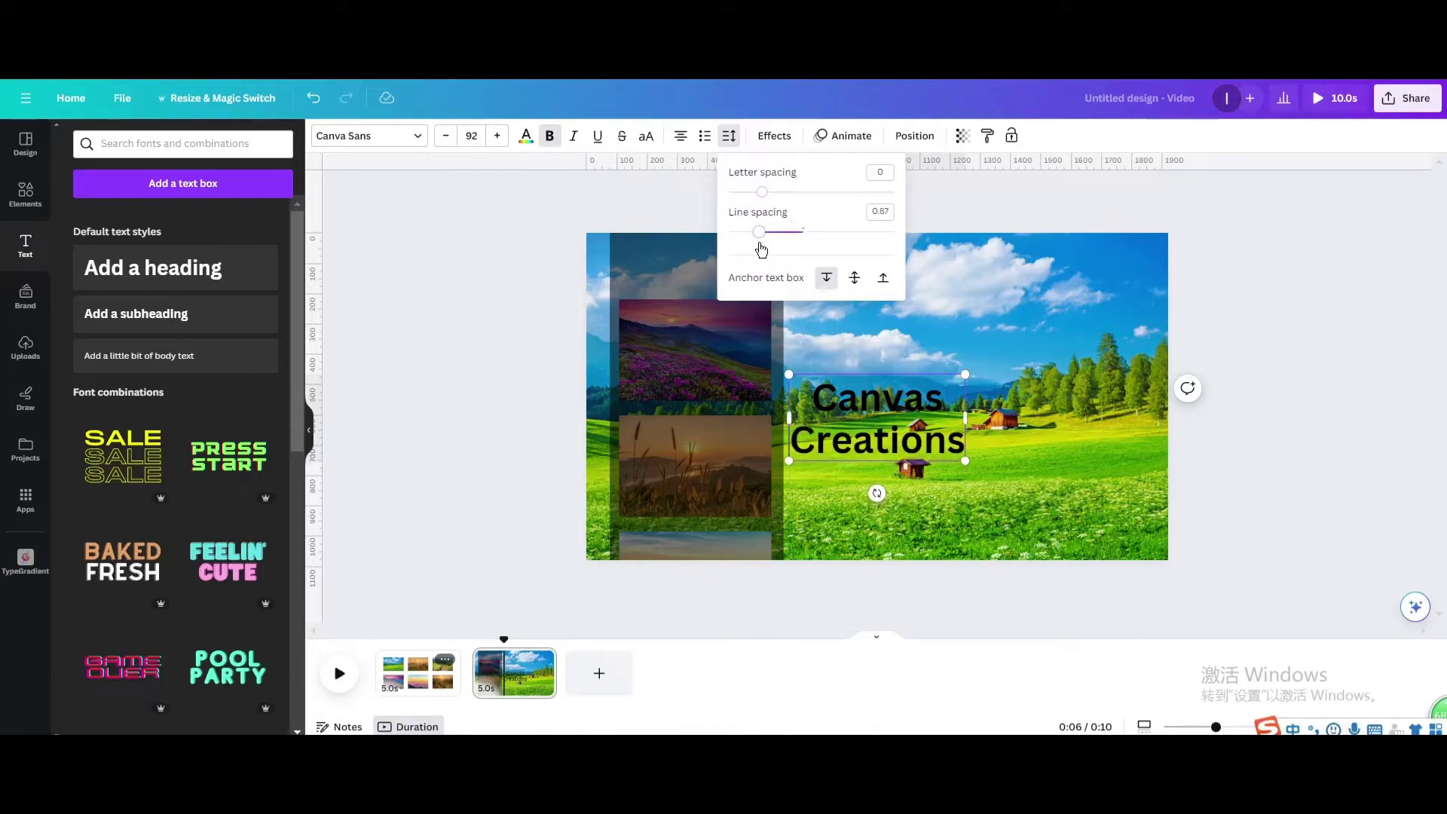
click(1018, 410)
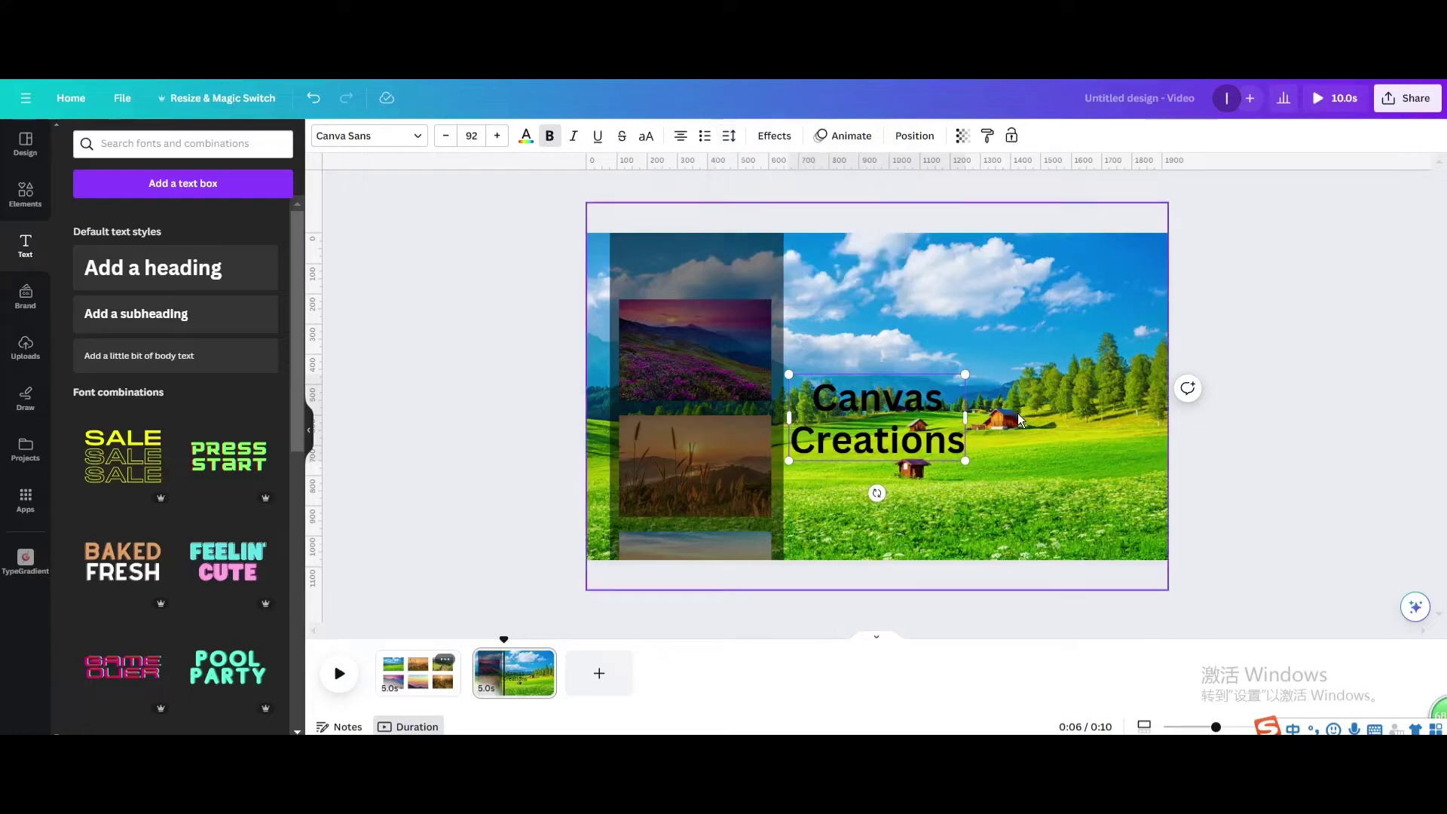
- Move the heading atop the dark column and make it white uppercase text
mouse_move(939, 443)
mouse_down()
mouse_move(756, 292)
mouse_move(692, 273)
mouse_up()
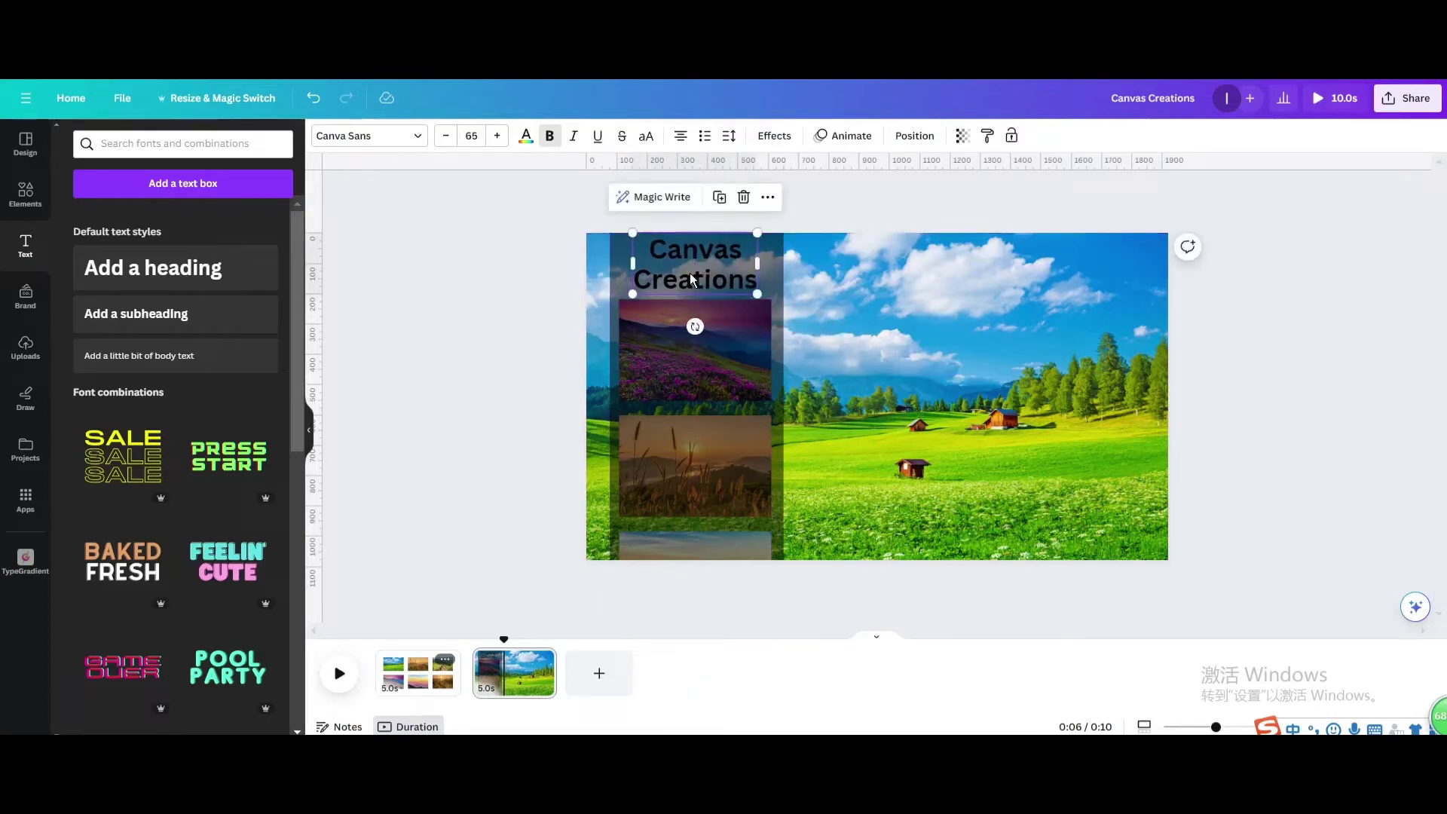
click(644, 138)
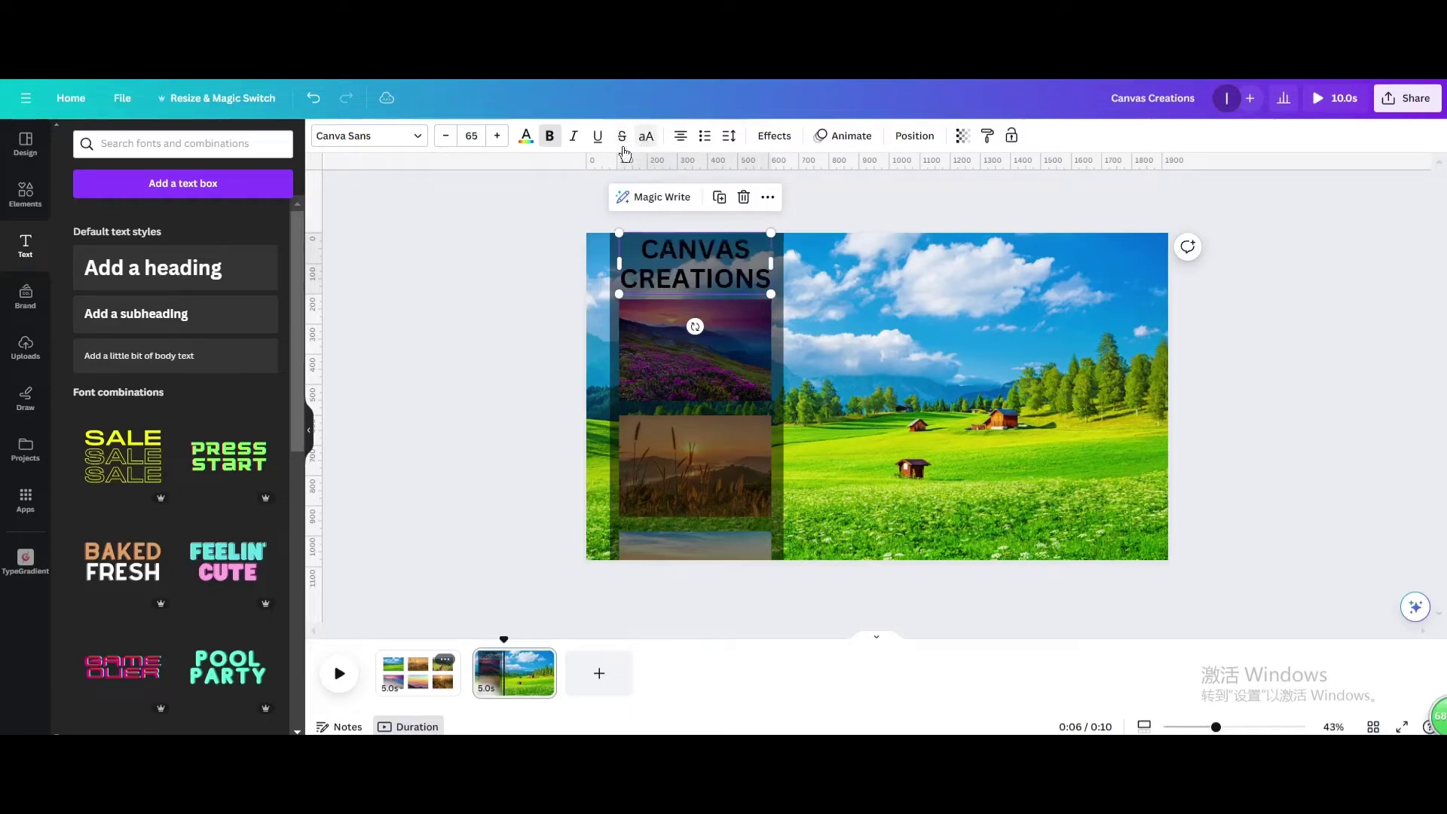
click(526, 136)
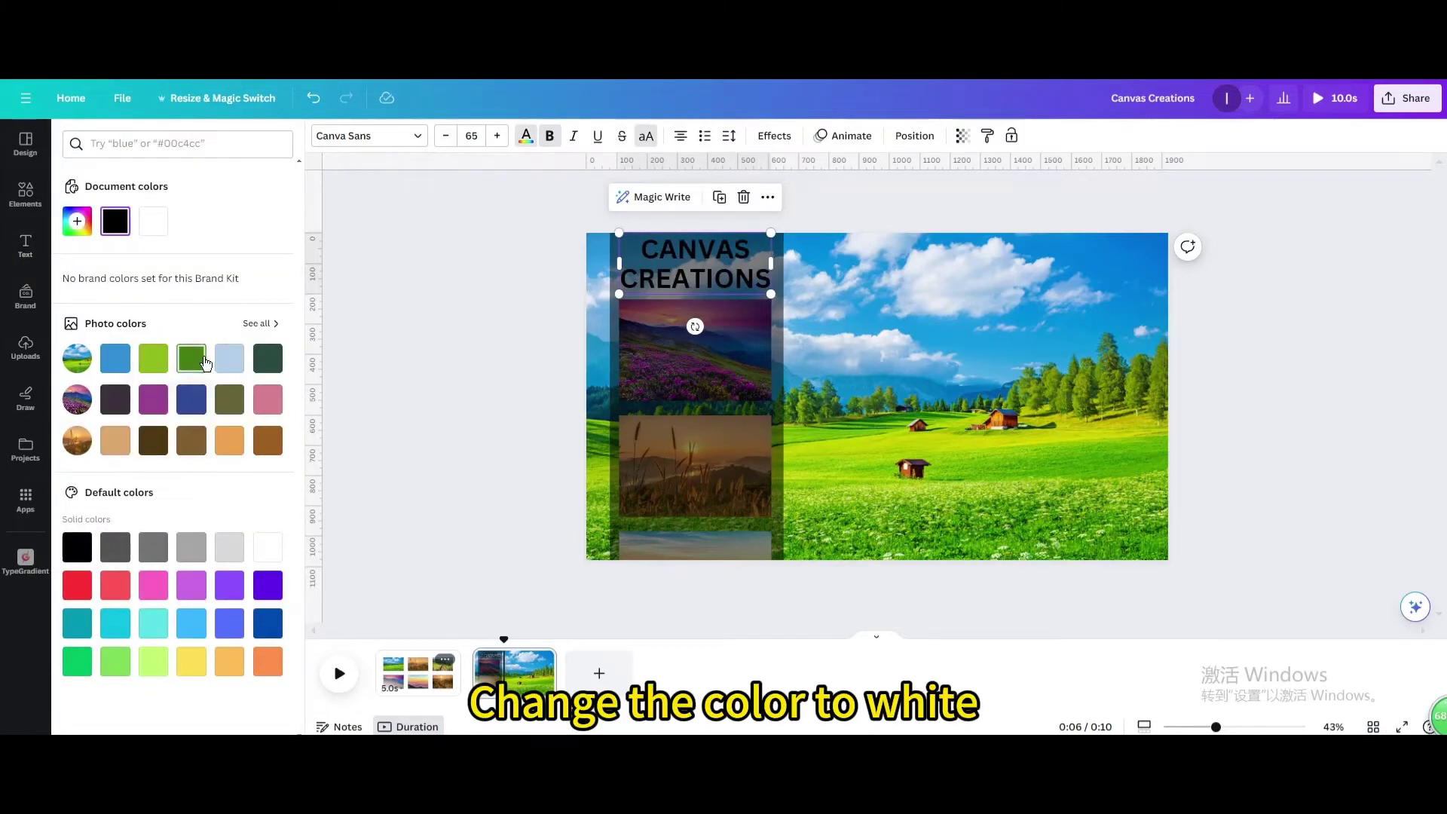
click(154, 221)
- Send the black rectangle back two layers behind the three column photos
click(867, 310)
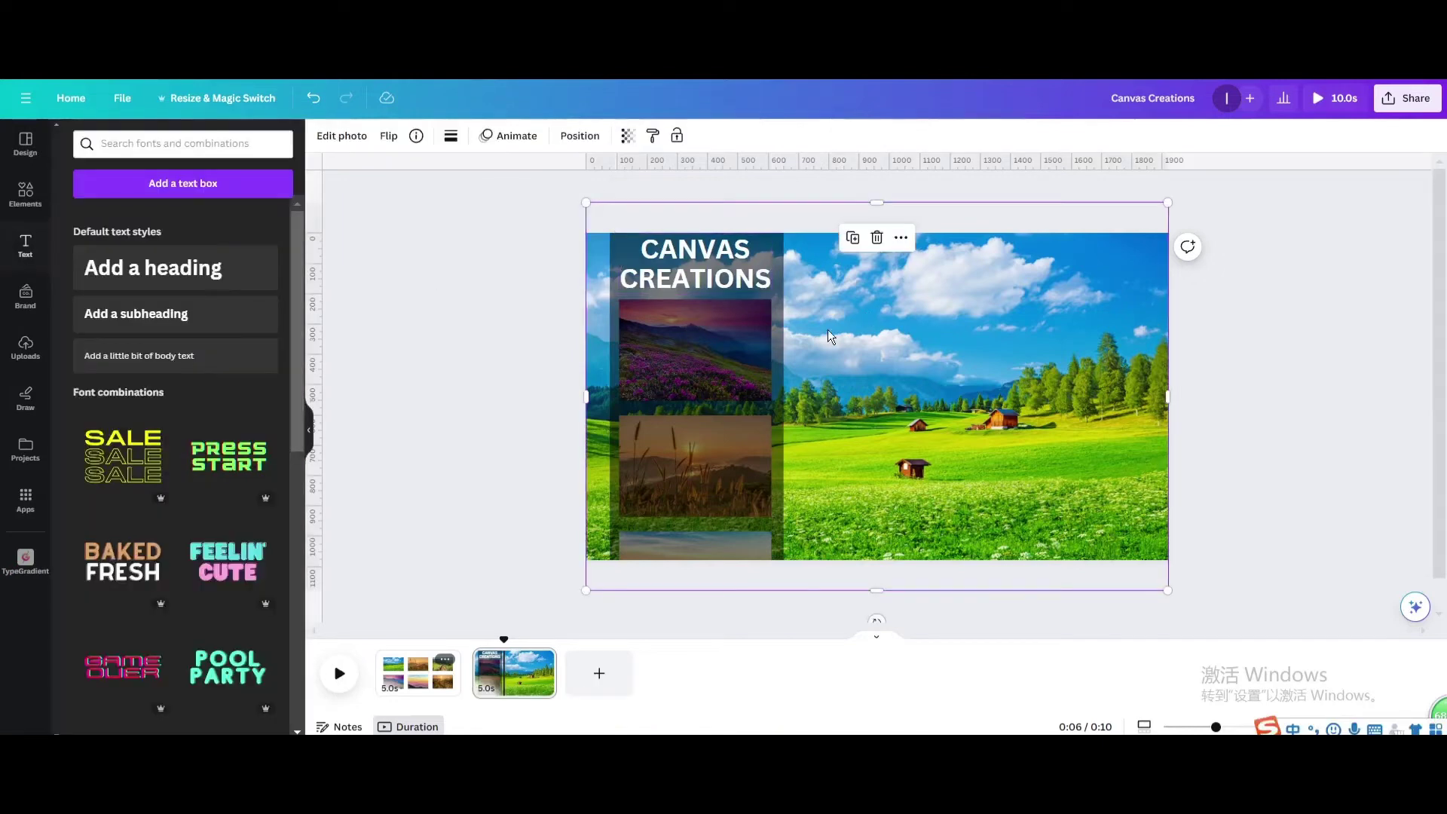
click(776, 336)
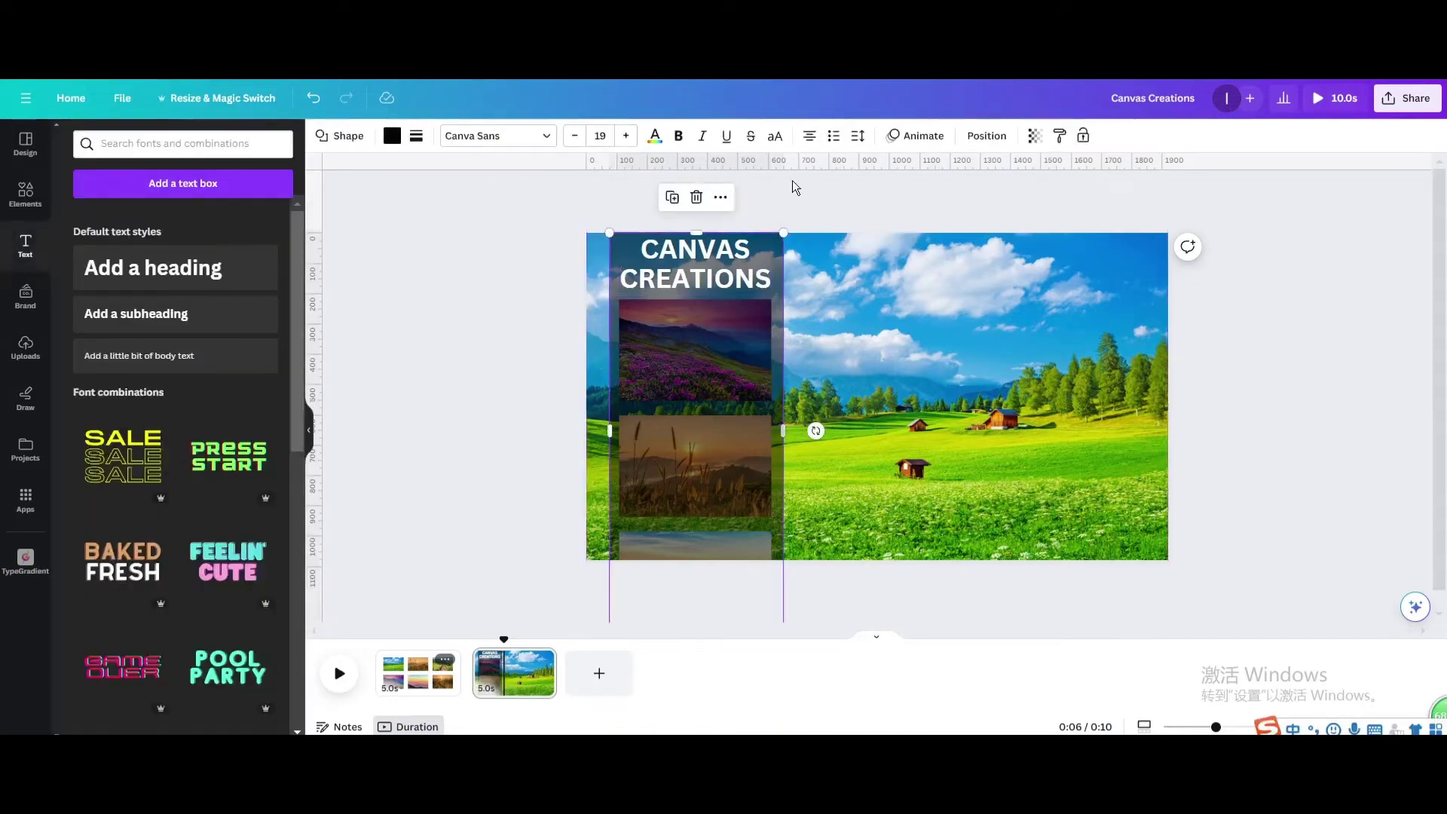
click(986, 136)
click(230, 172)
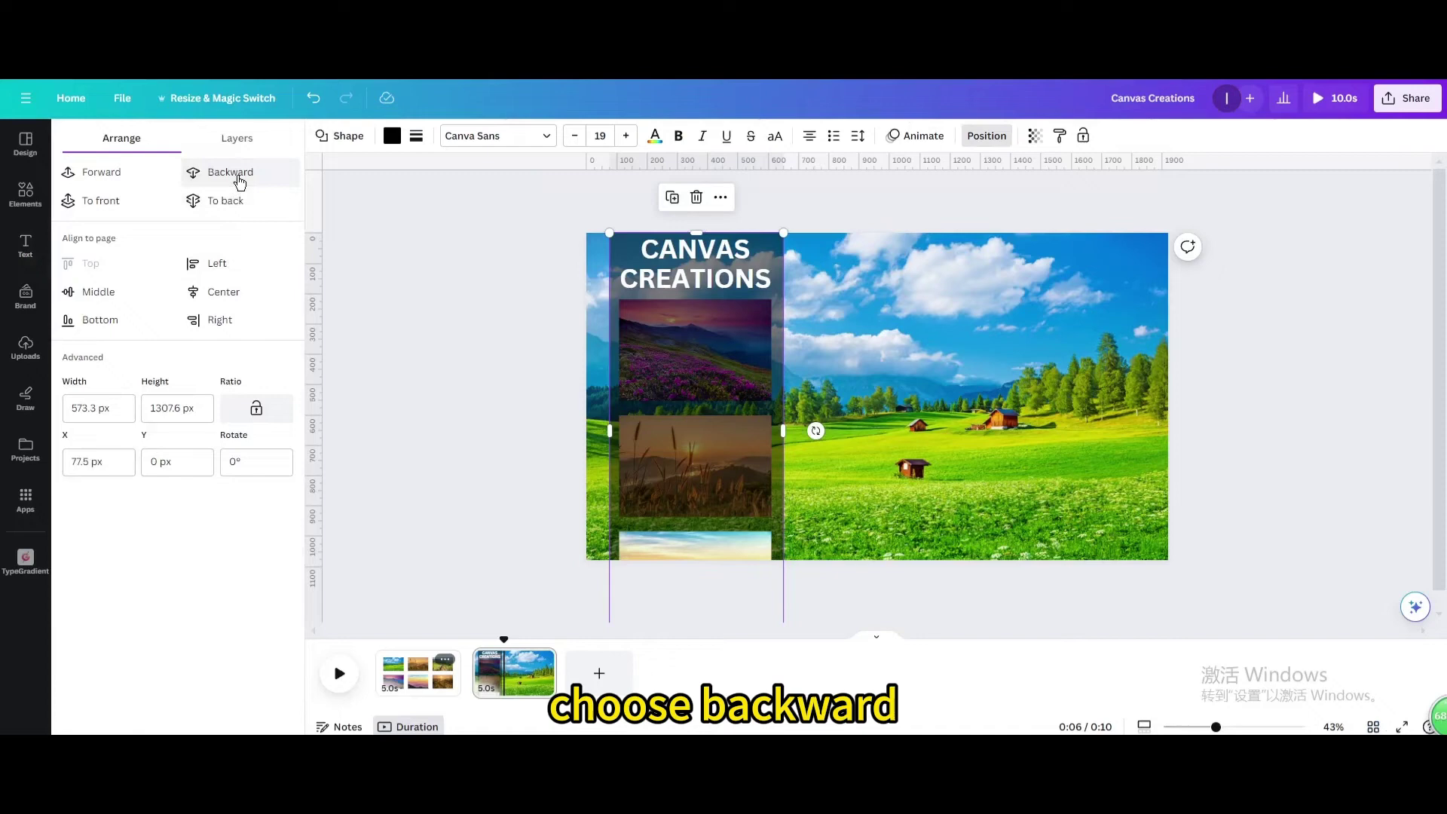
click(231, 173)
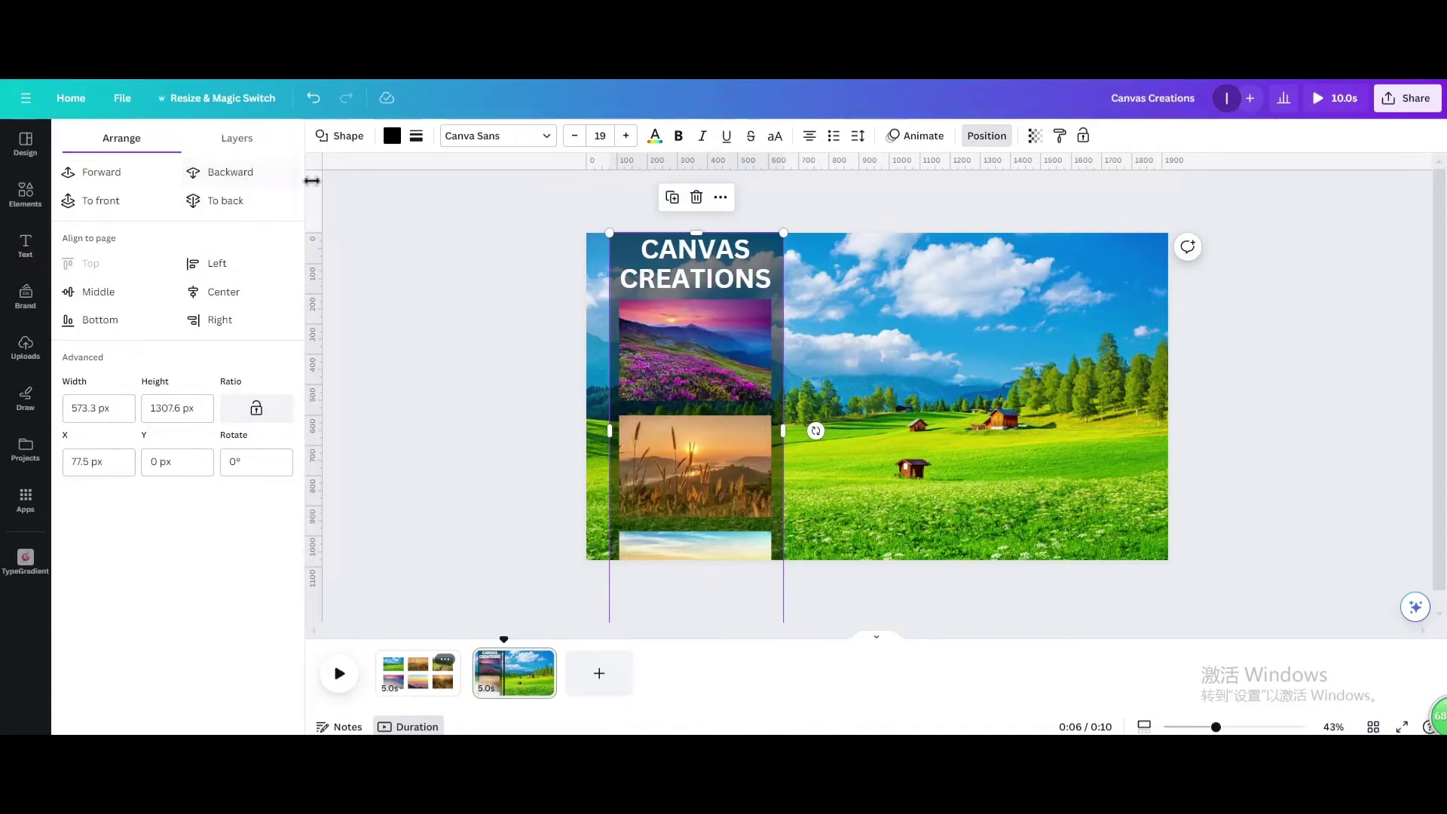
click(542, 661)
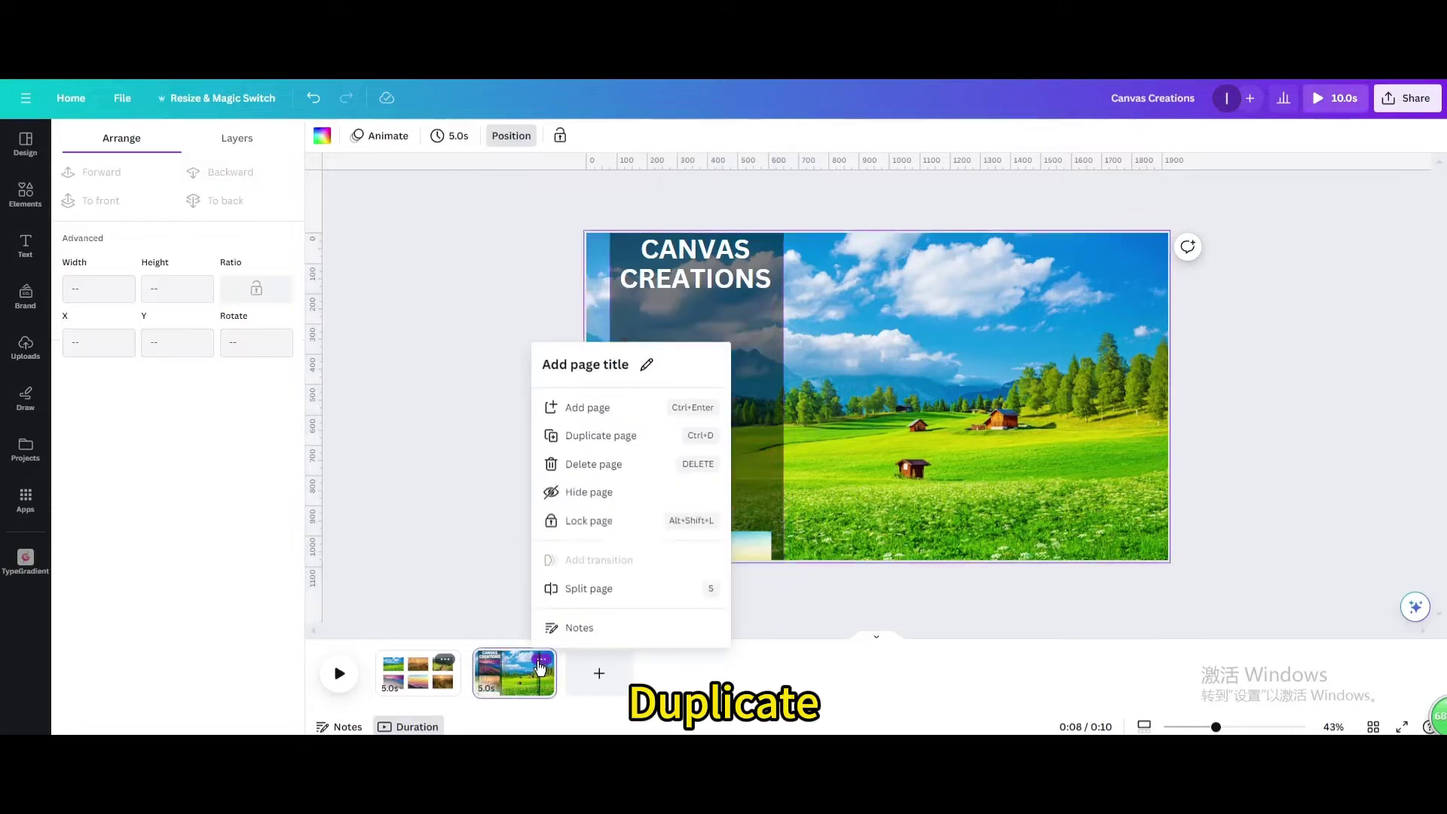
- Duplicate page 2, fill page 3 with the purple mountain photo, and raise the column photos
click(601, 435)
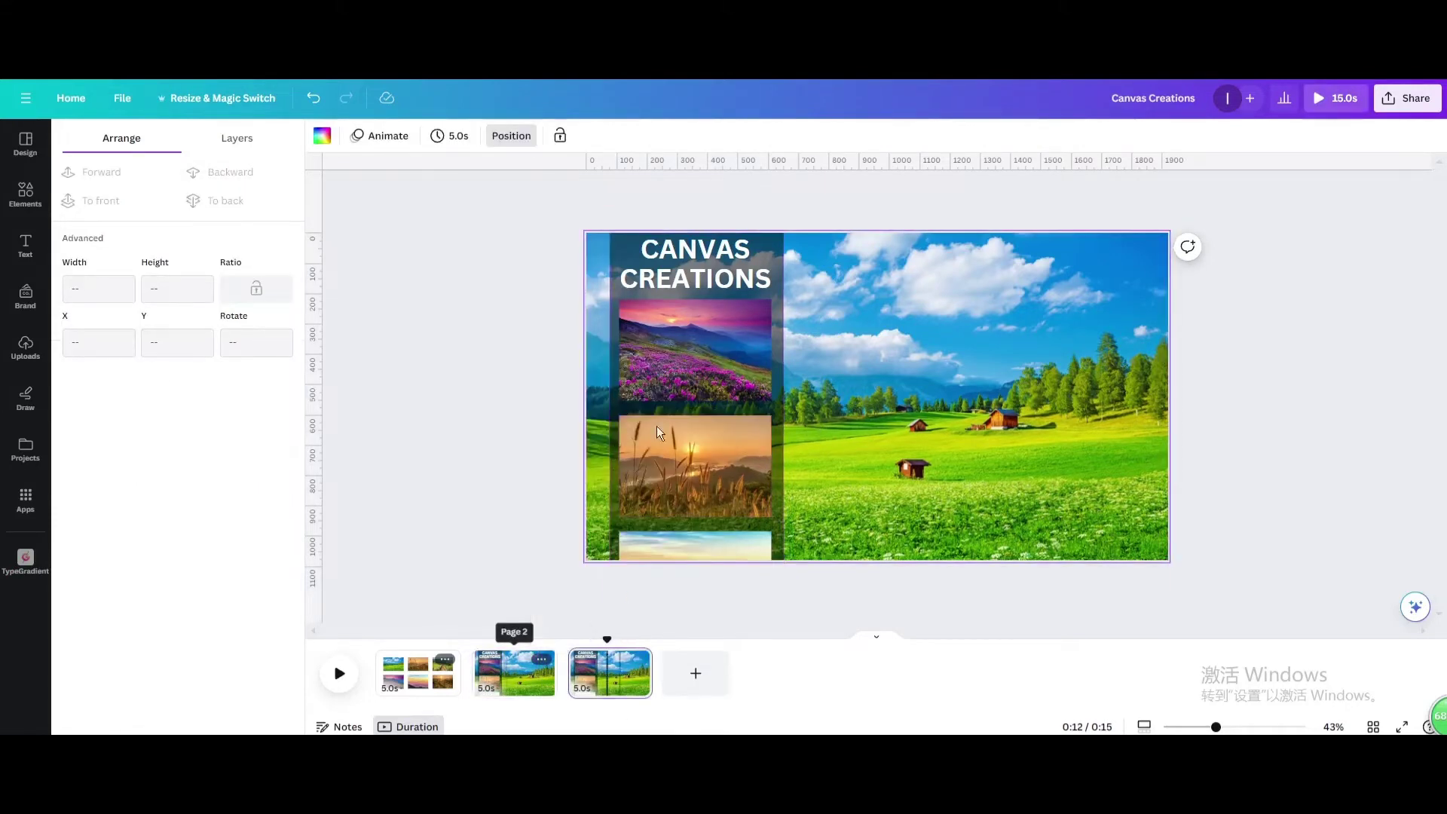
click(660, 343)
drag(661, 336, 630, 271)
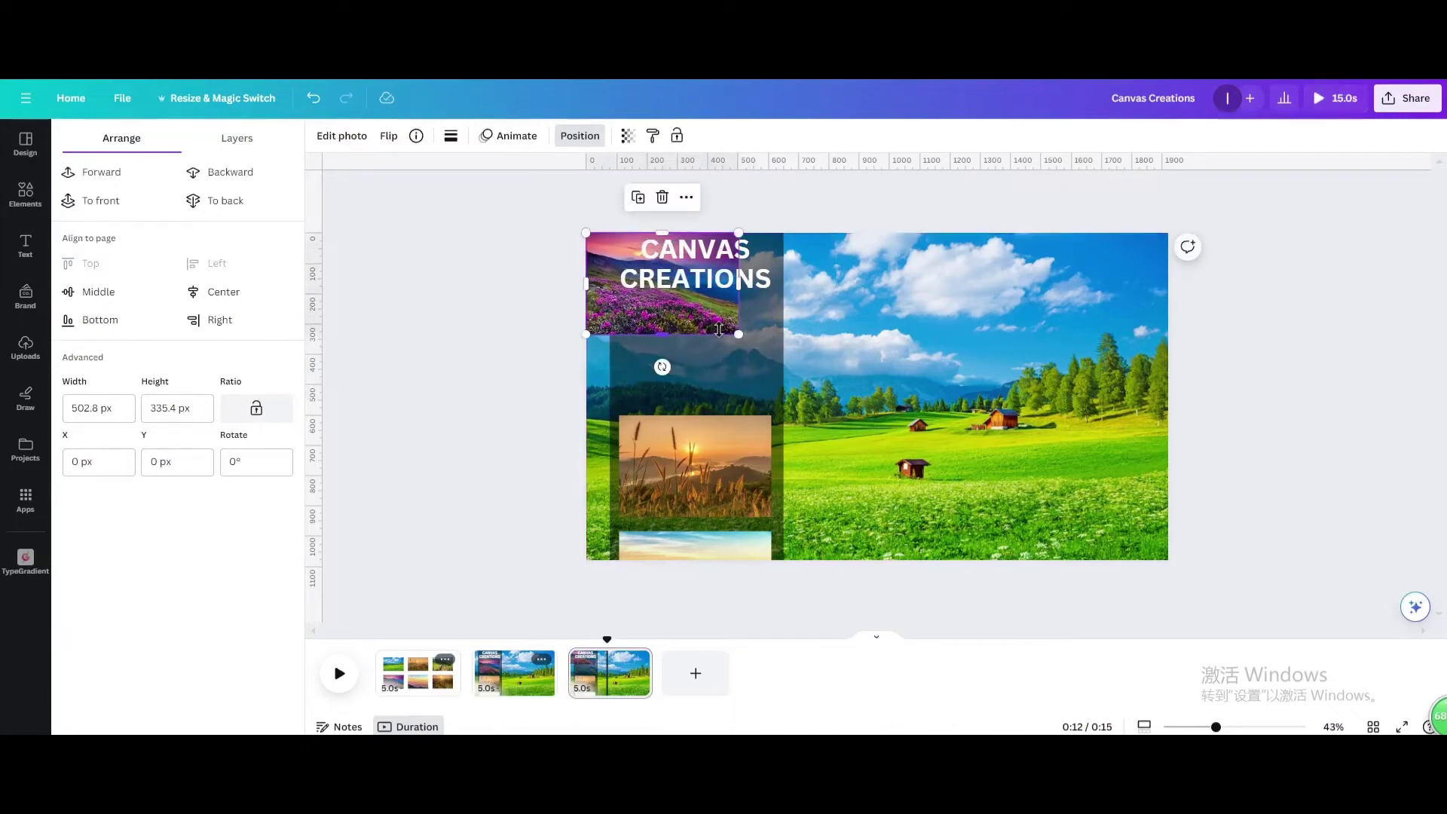
drag(738, 332, 1175, 576)
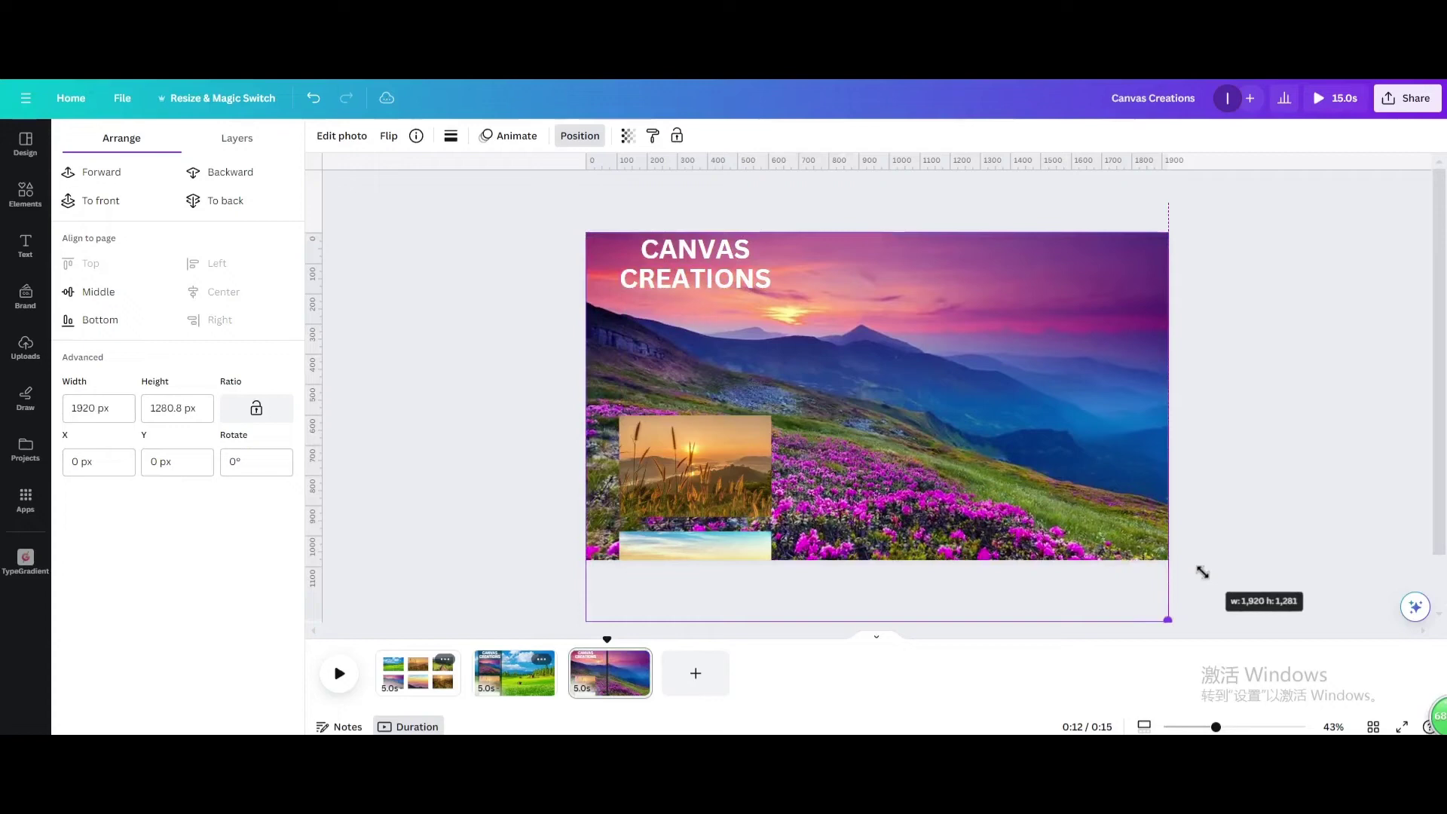
drag(988, 466, 797, 433)
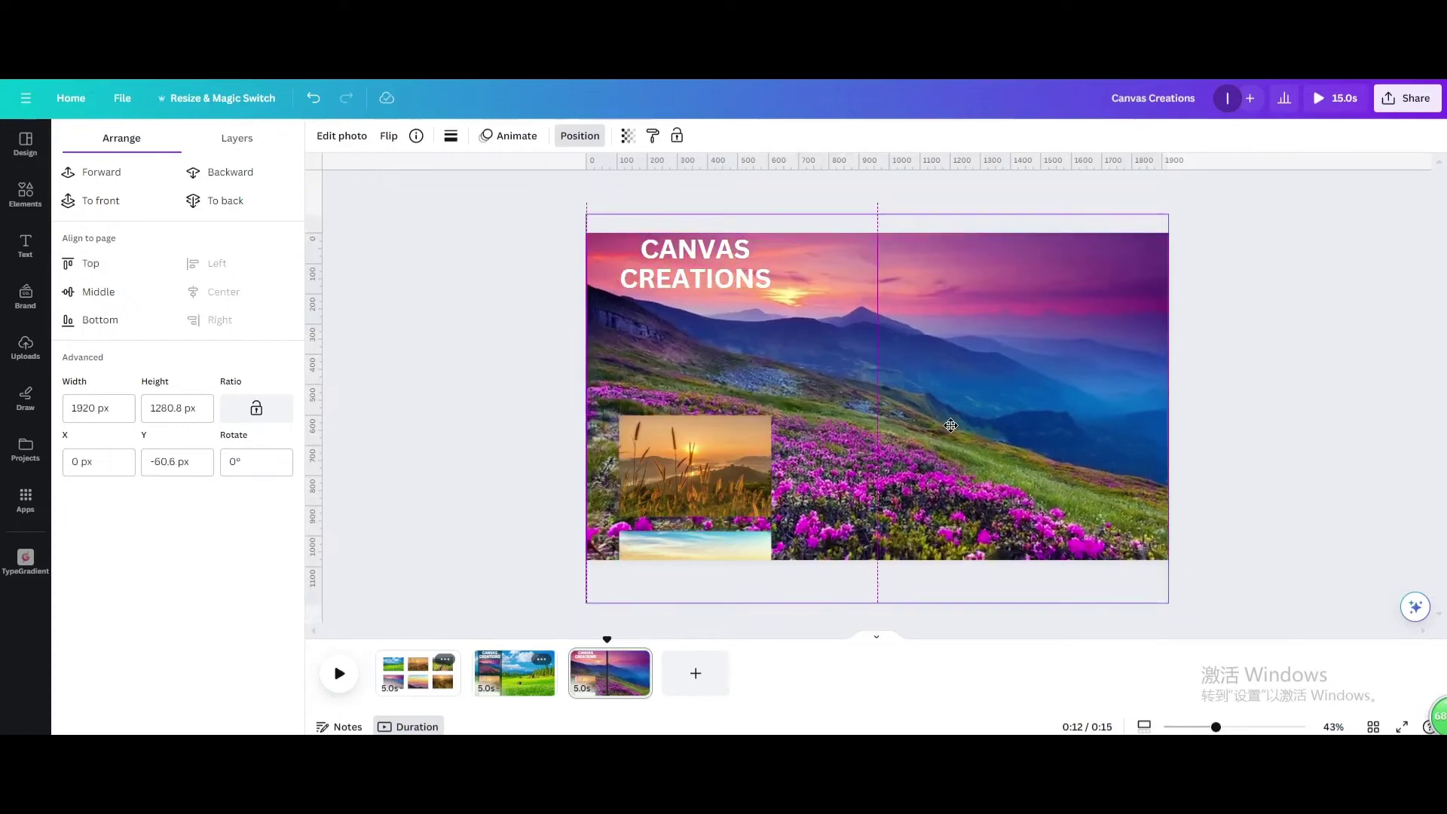
drag(698, 456, 689, 360)
drag(697, 541, 697, 432)
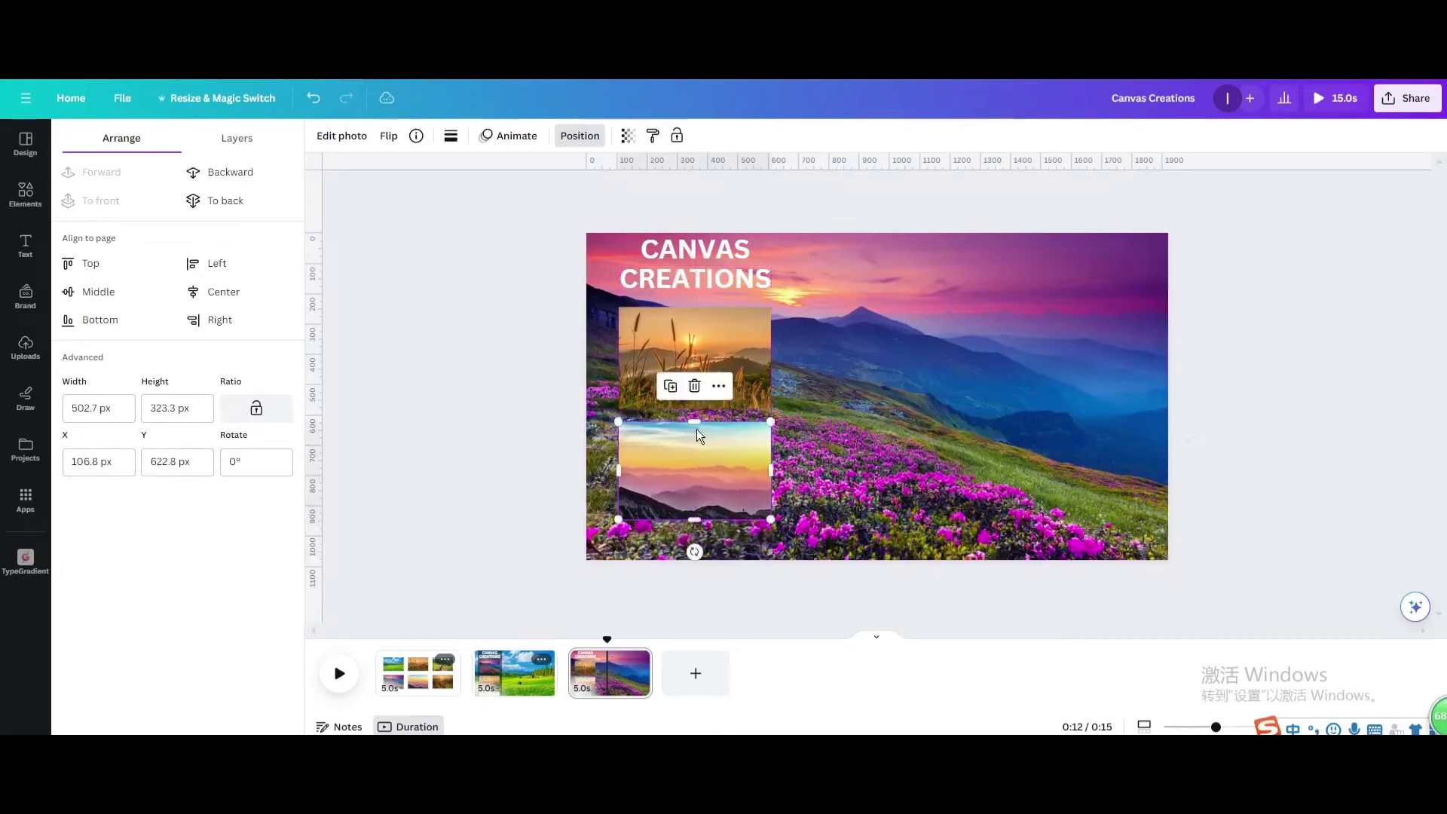
- Copy the green hills photo from page 1 into the bottom of page 3's column
click(428, 687)
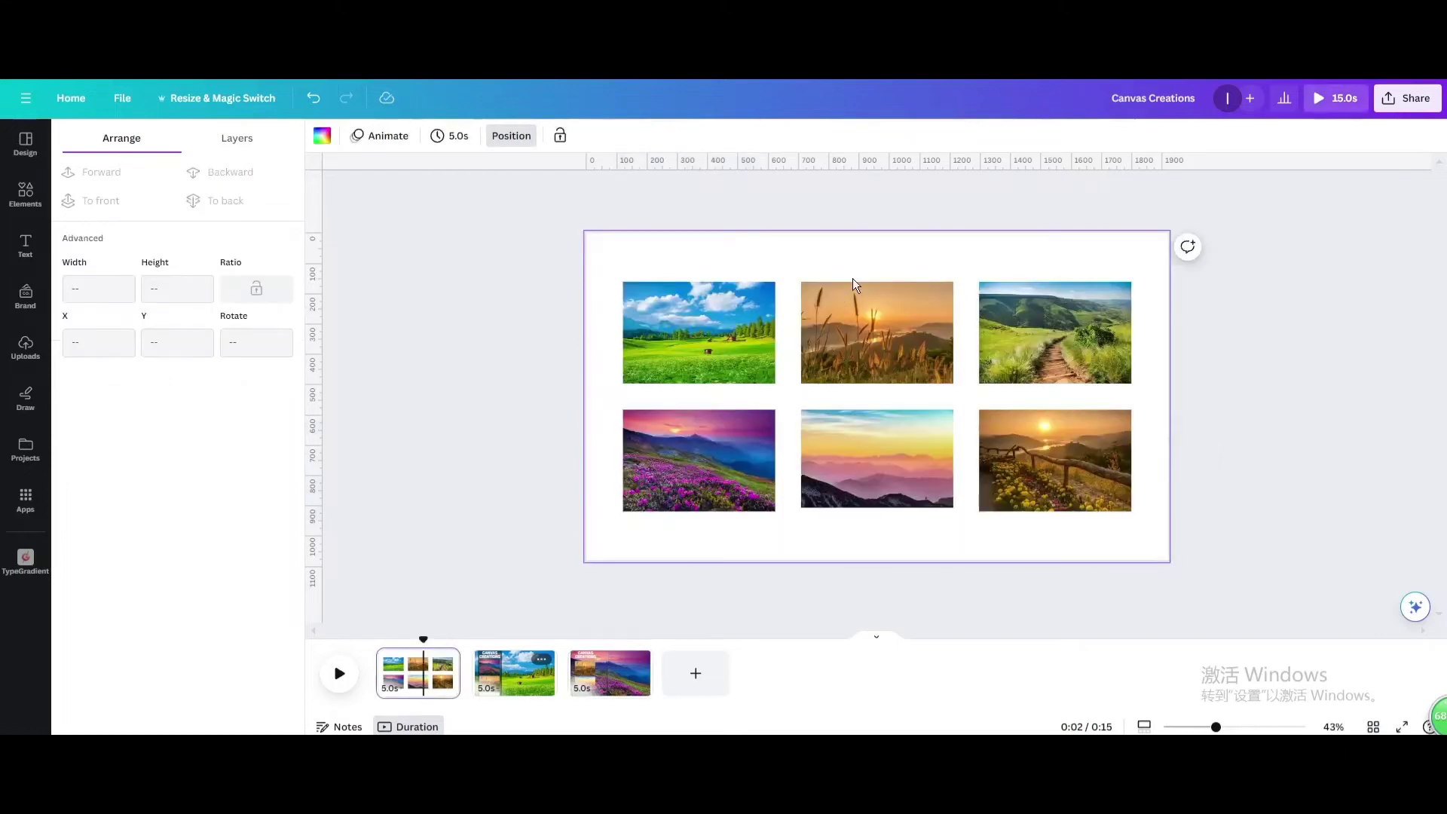
click(1057, 323)
click(1030, 246)
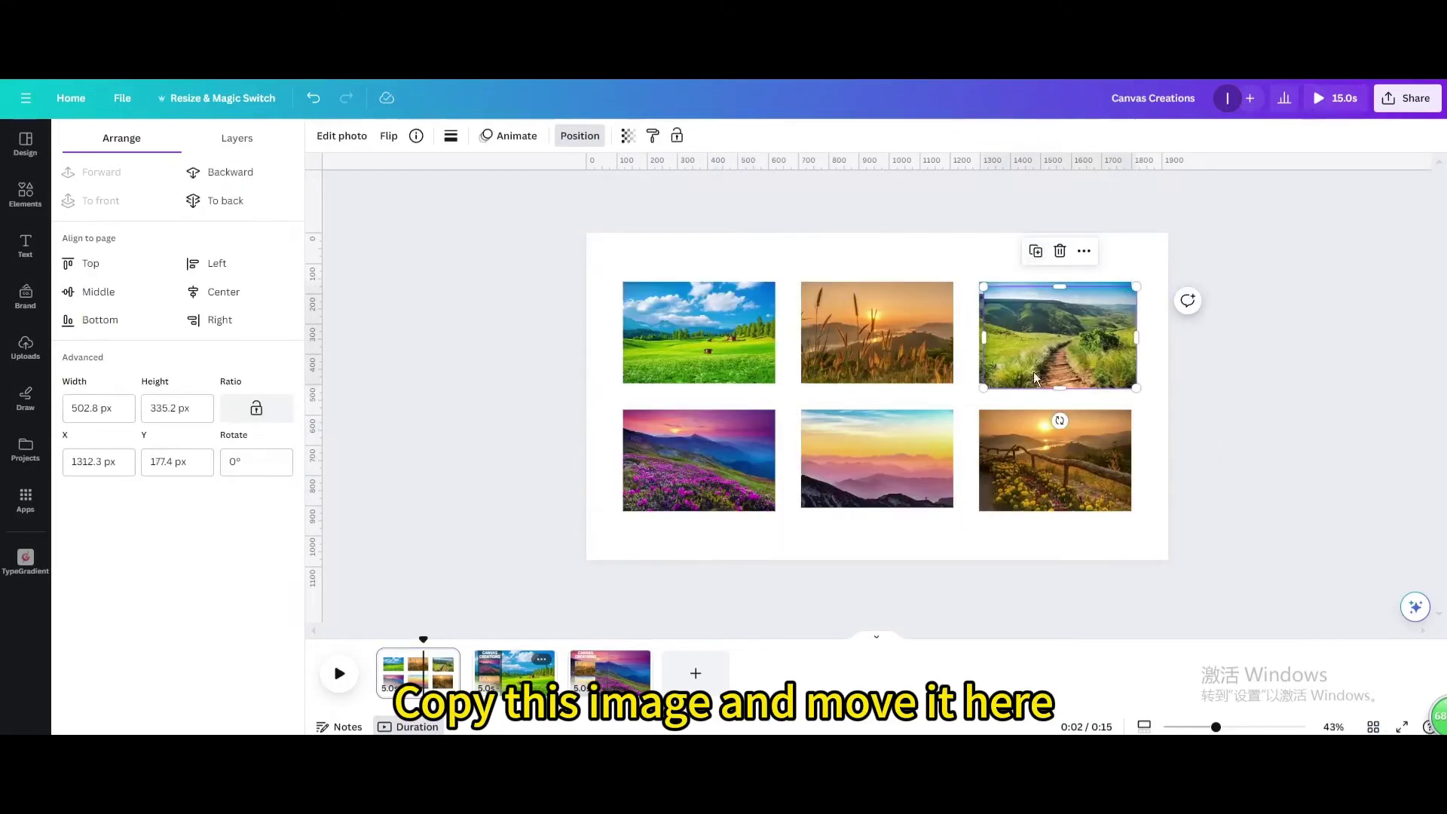
drag(1068, 339, 611, 667)
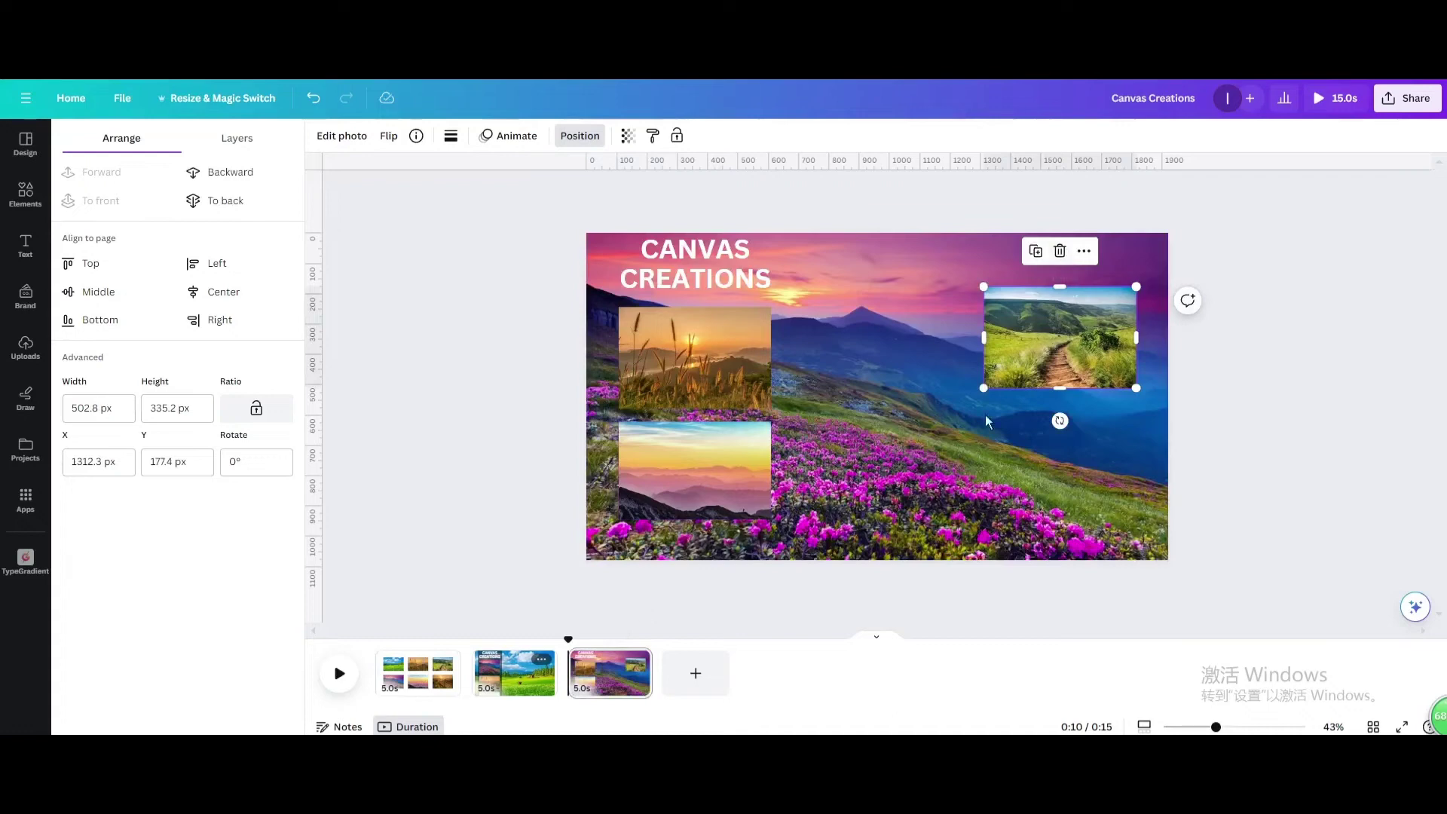
drag(1057, 340, 690, 593)
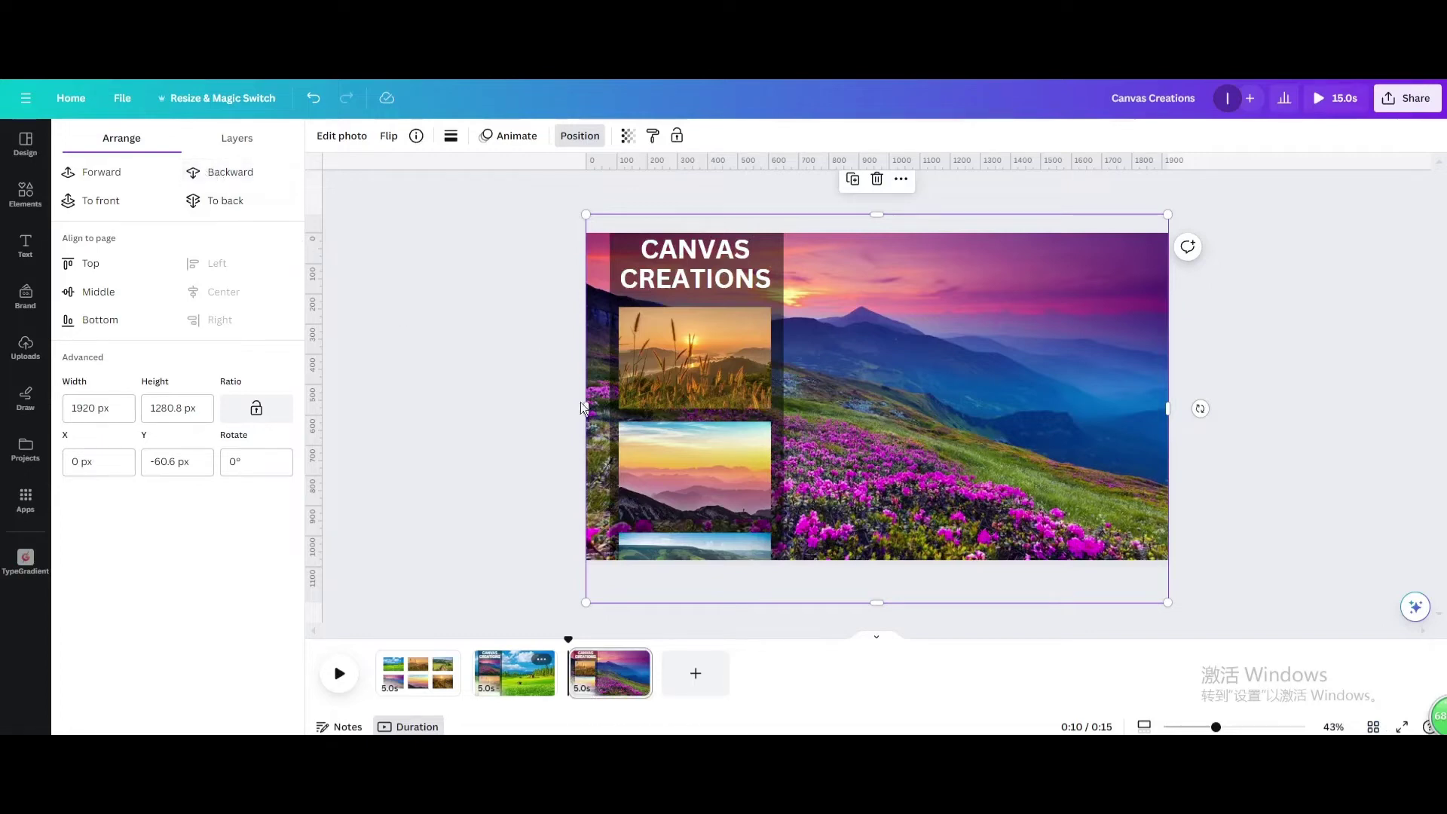
- Duplicate page 3 and make the wheat photo fill page 4
click(642, 664)
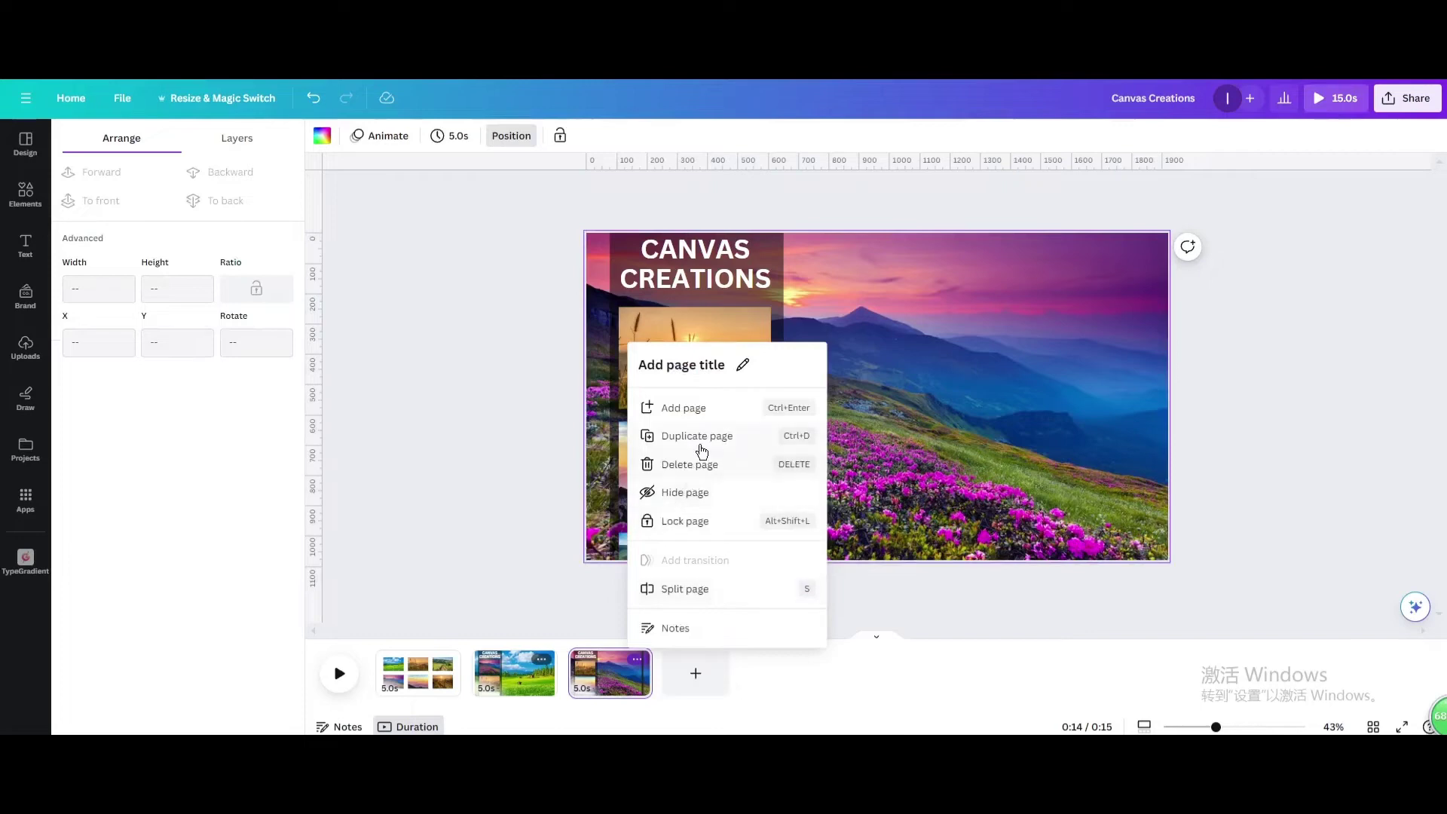
click(697, 439)
mouse_move(712, 405)
mouse_down()
mouse_move(667, 338)
mouse_move(1211, 617)
mouse_up()
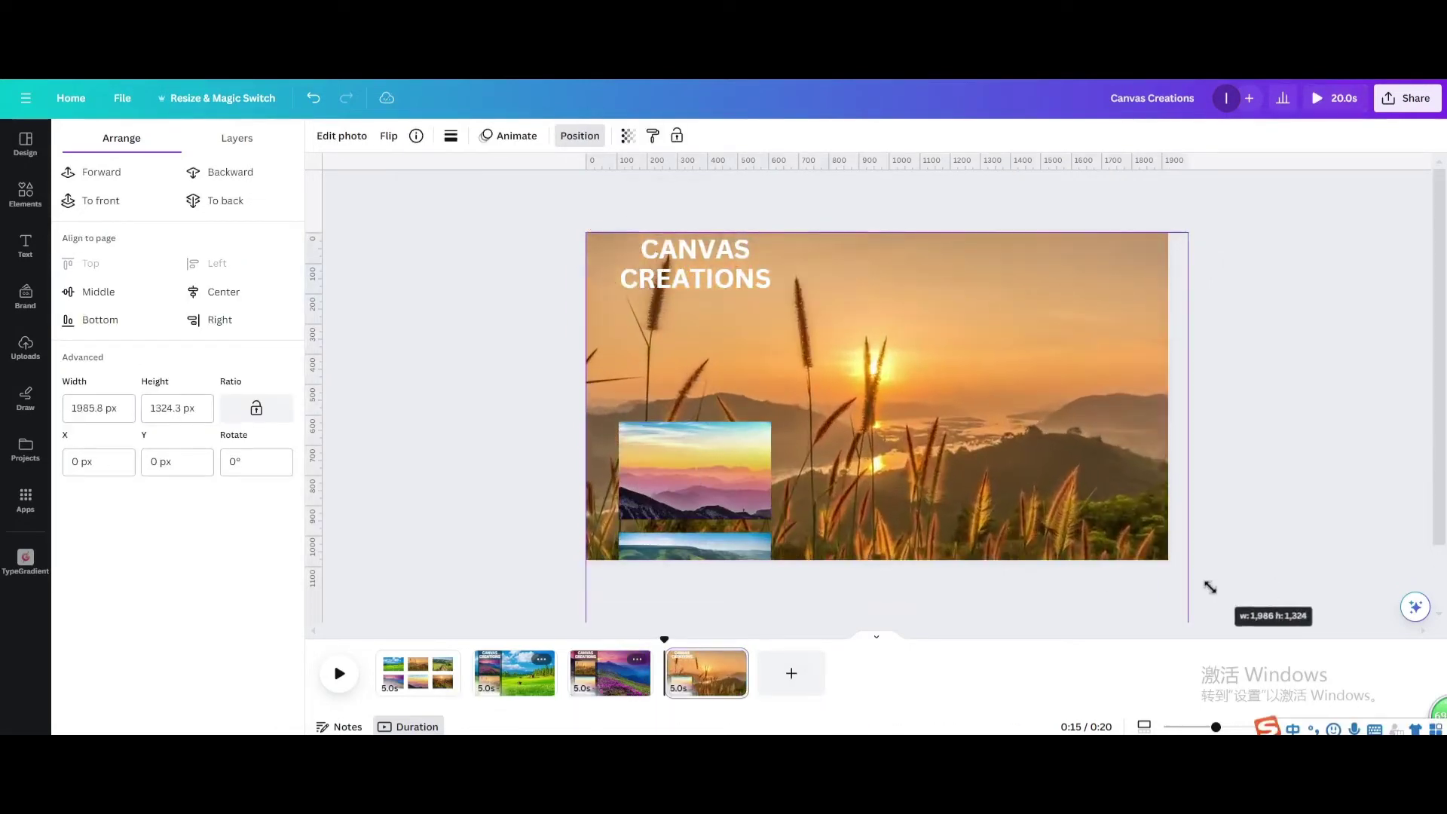
drag(995, 475, 1015, 454)
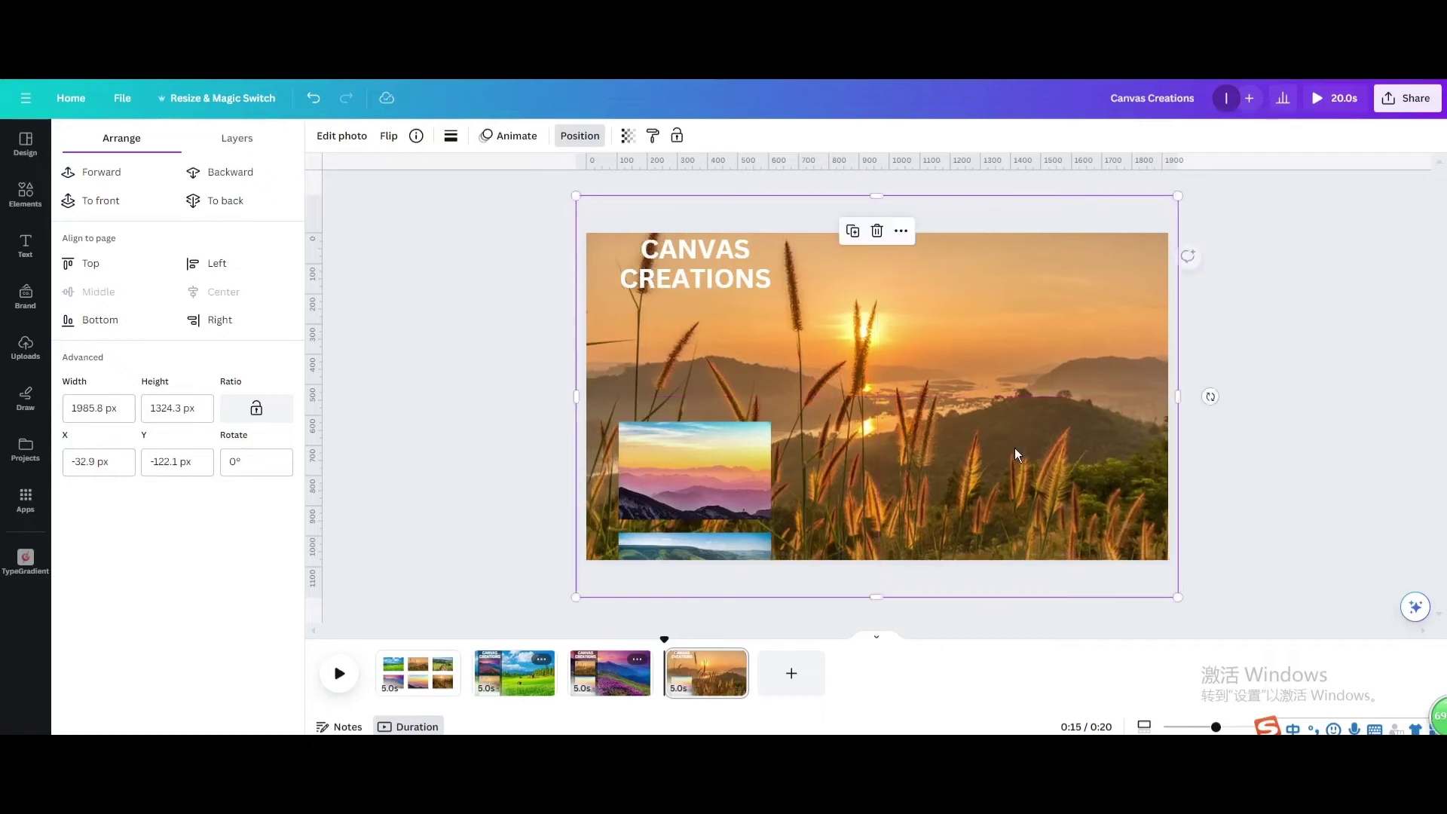
- Restack the pink-mountain and green-hills photos neatly under the heading
drag(720, 472, 717, 360)
drag(706, 544, 700, 440)
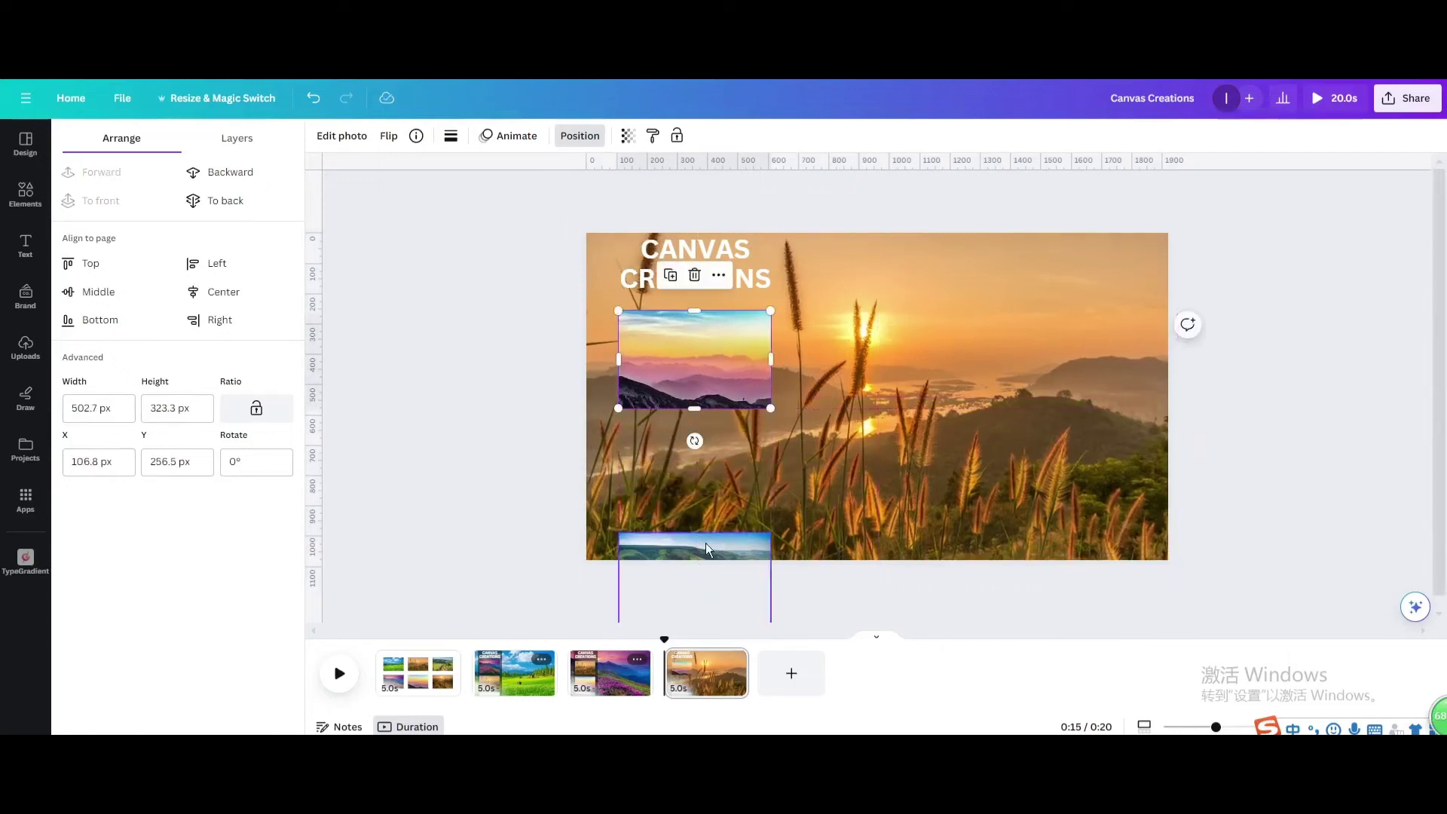
click(701, 339)
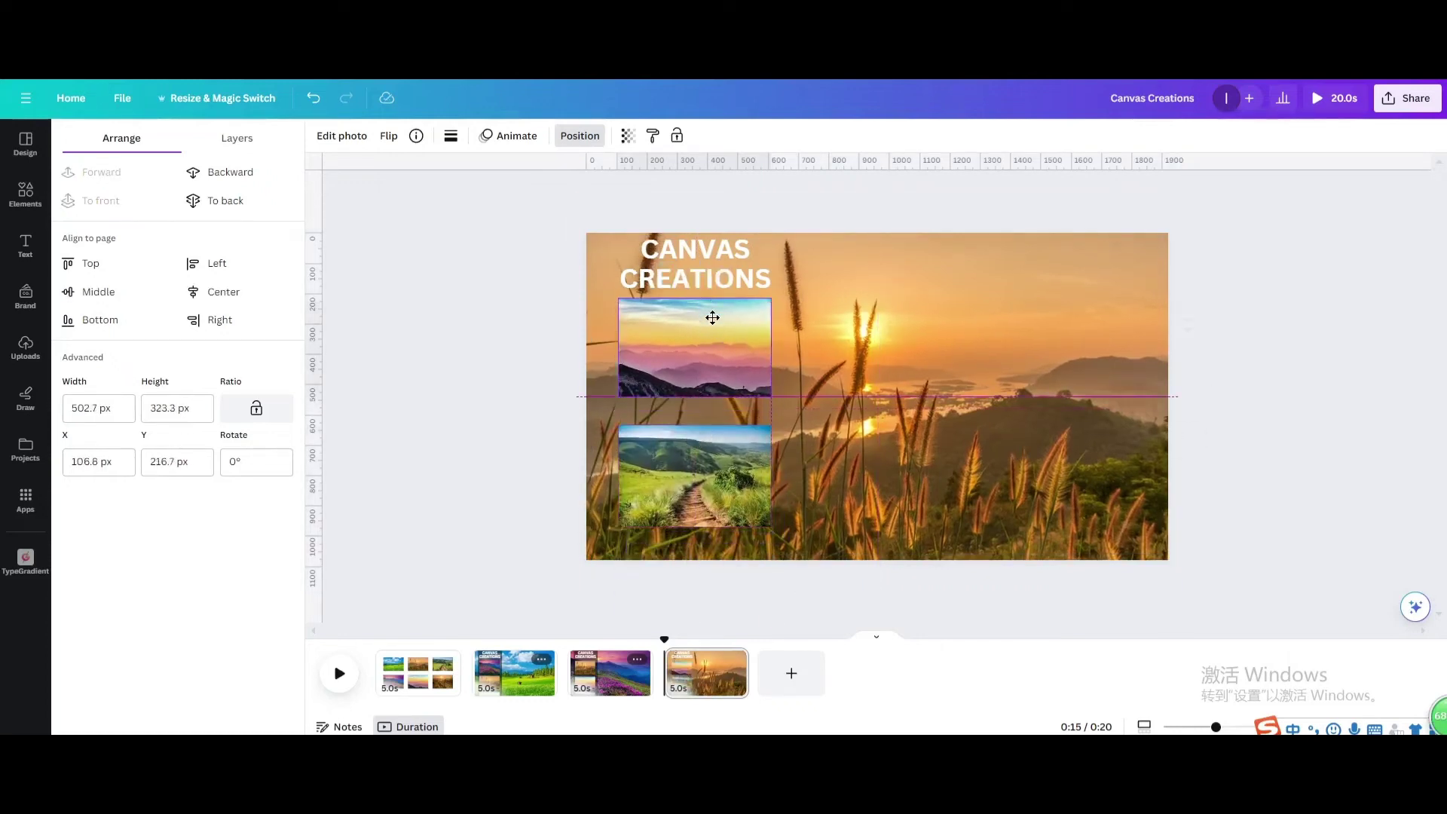
drag(701, 334, 713, 315)
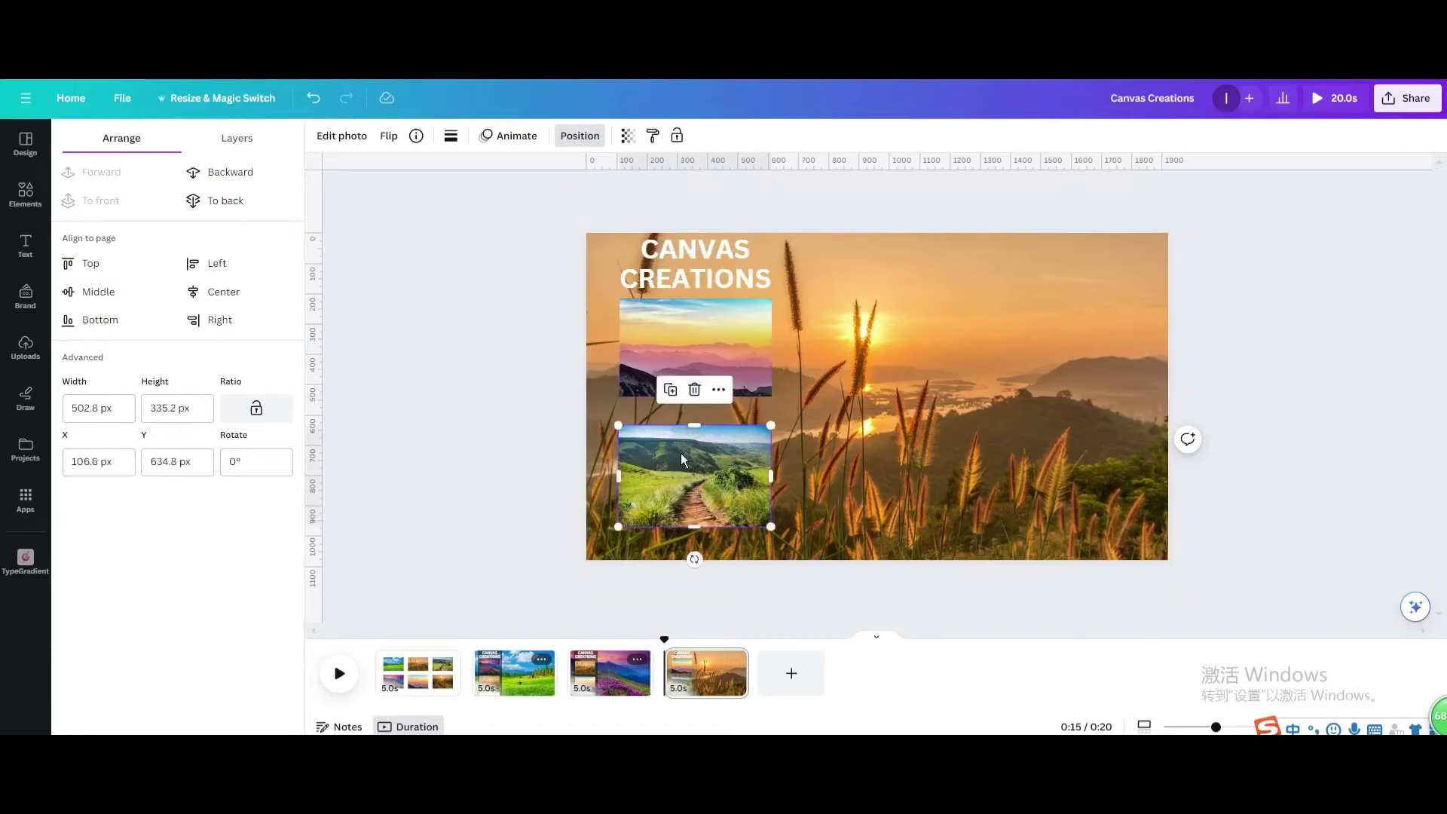
drag(681, 454, 679, 432)
drag(678, 452, 683, 461)
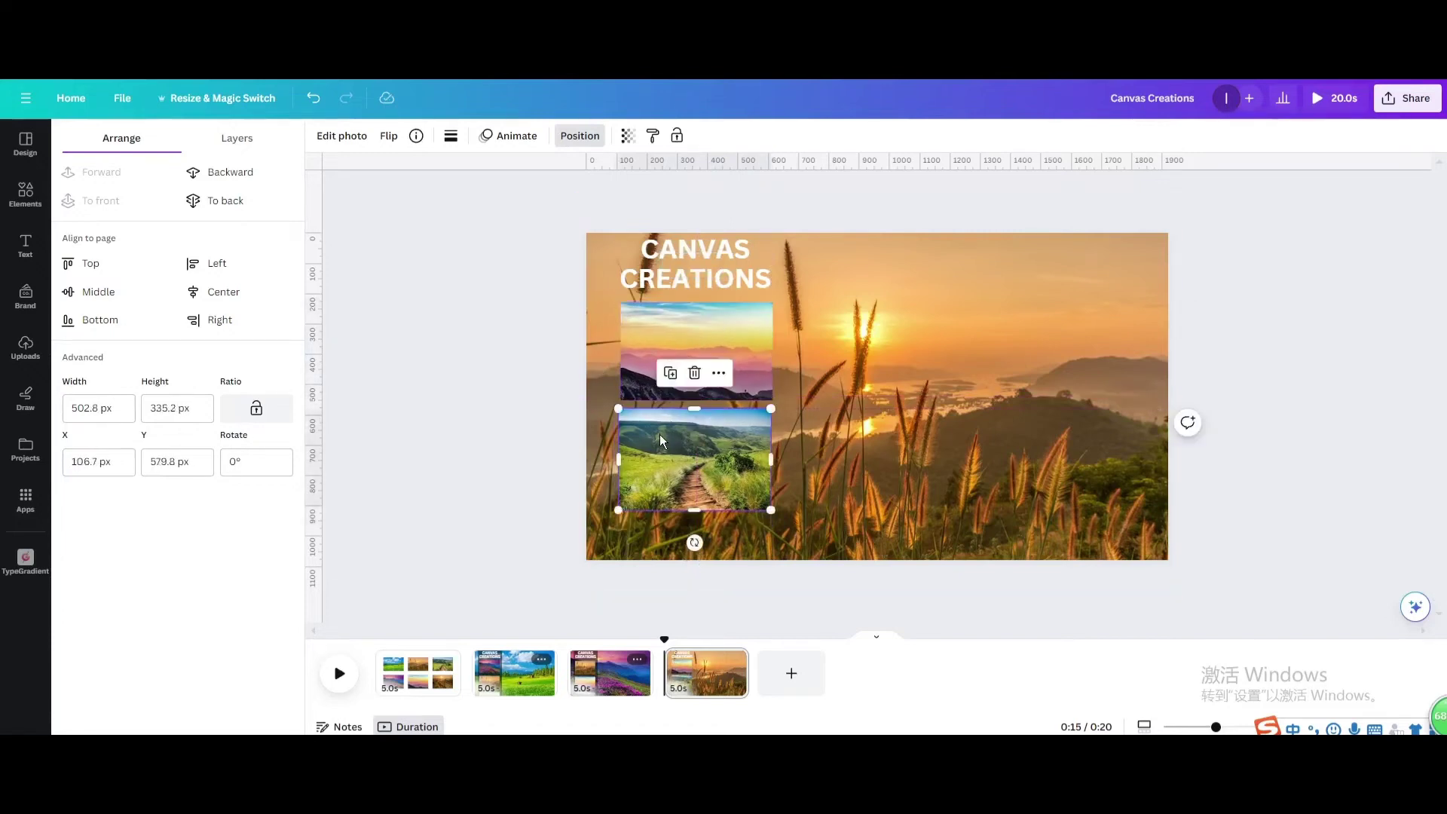
drag(678, 339, 666, 343)
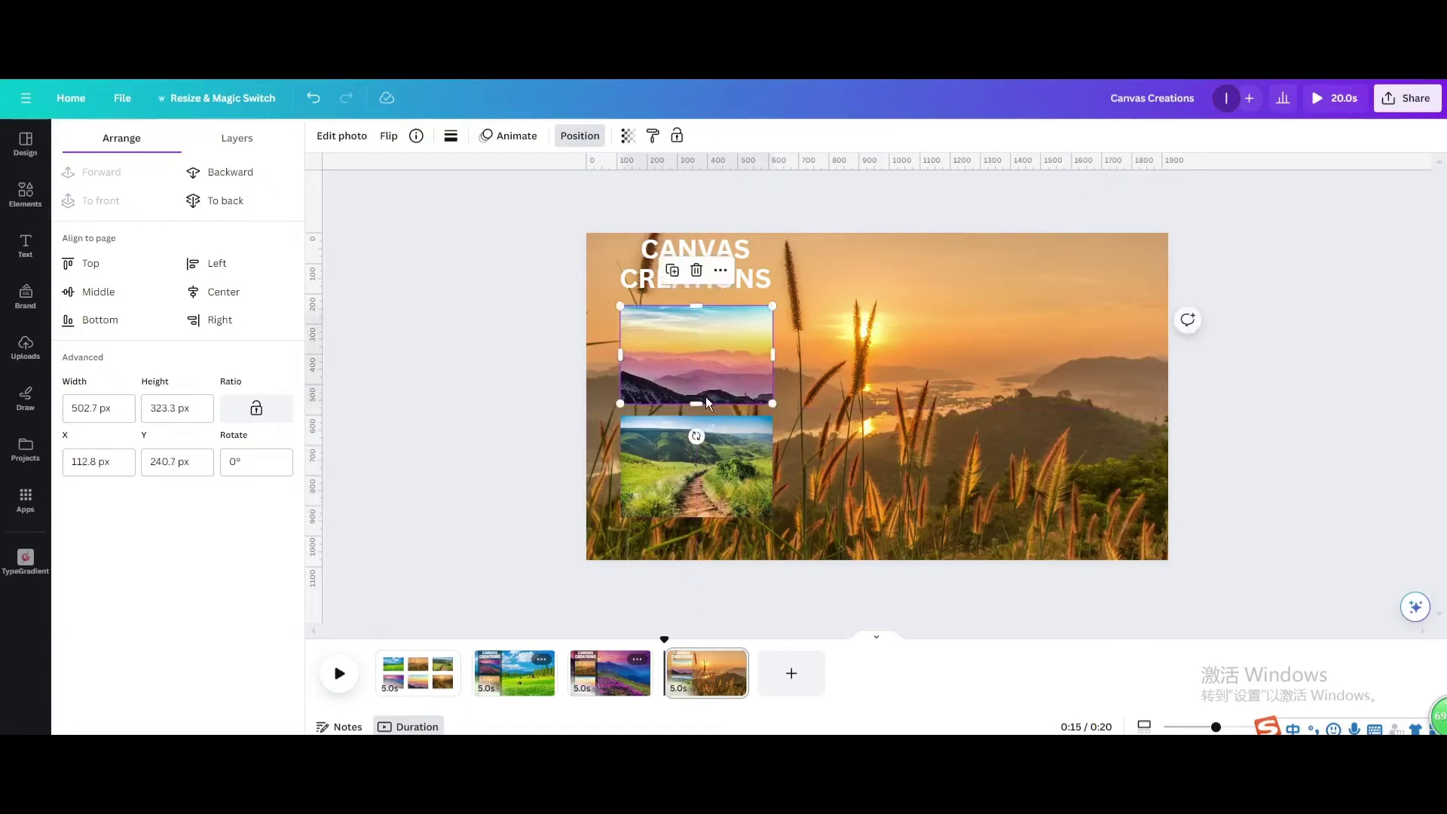
- Copy the sunset photo from the grid page into page 4's column
click(407, 679)
click(1049, 446)
mouse_move(1050, 453)
mouse_down()
mouse_move(707, 687)
mouse_move(698, 562)
mouse_up()
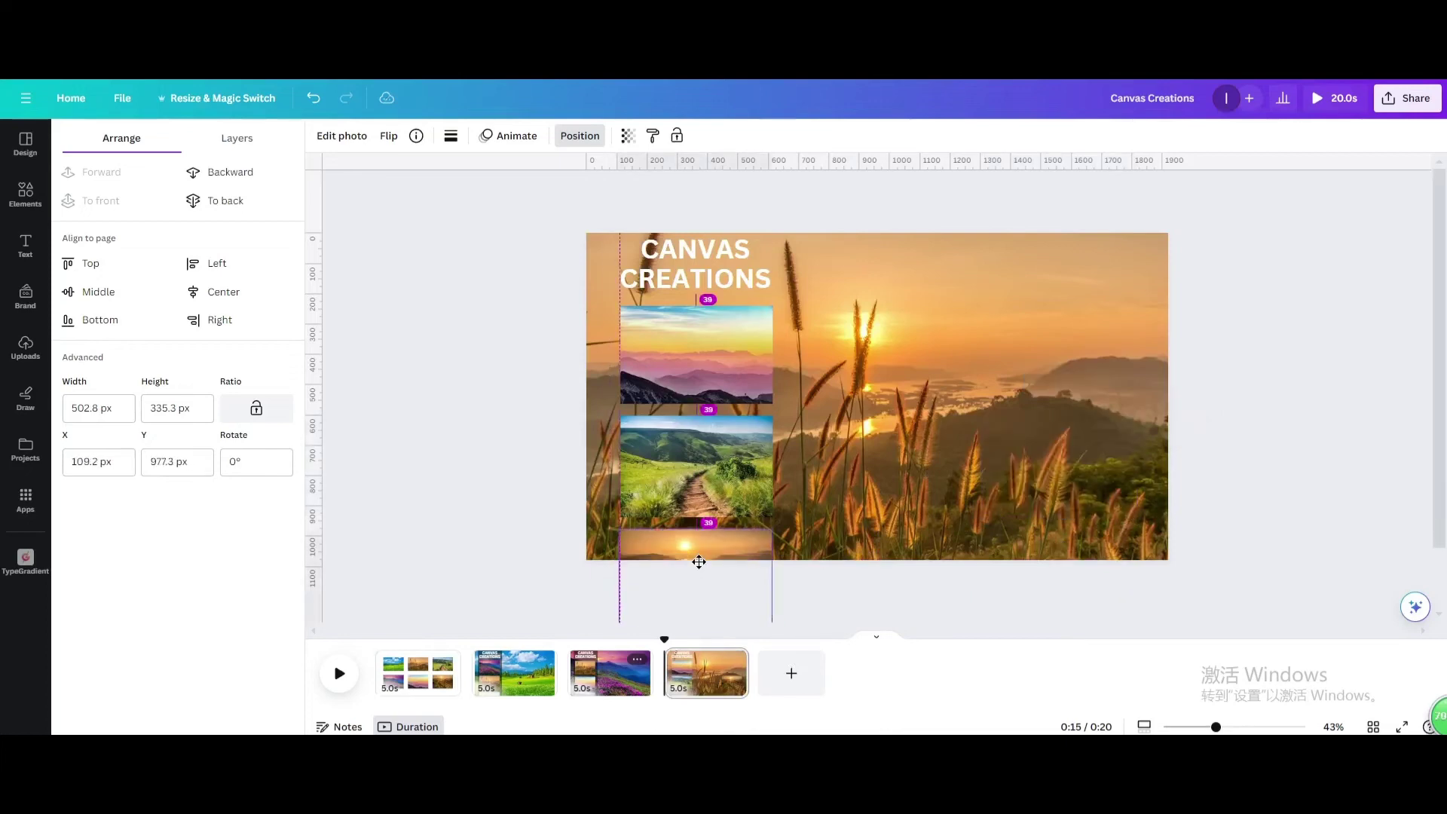
click(606, 329)
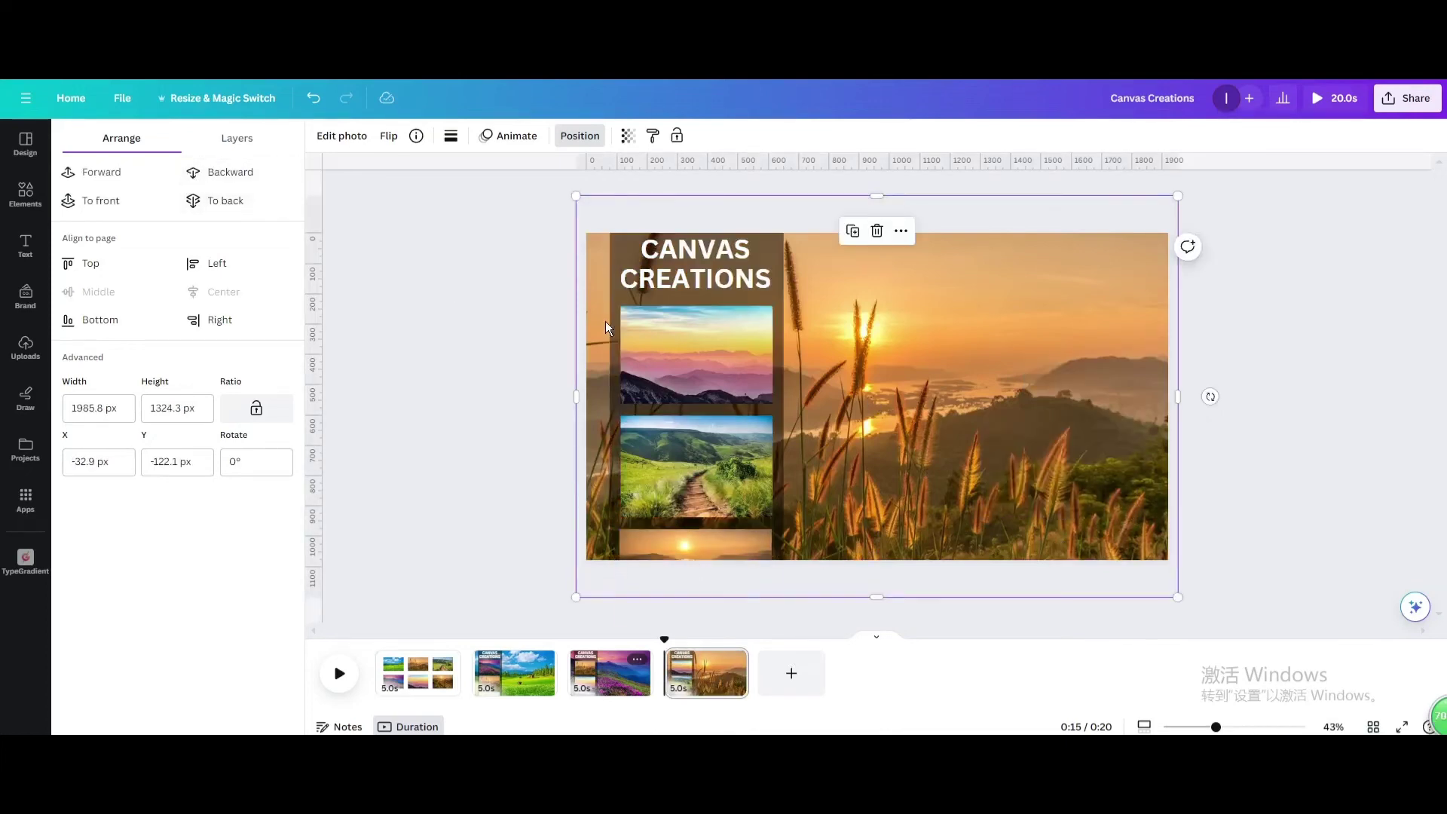
click(734, 660)
- Duplicate to page 5 with a pink-mountain background and the column photos moved up
click(791, 430)
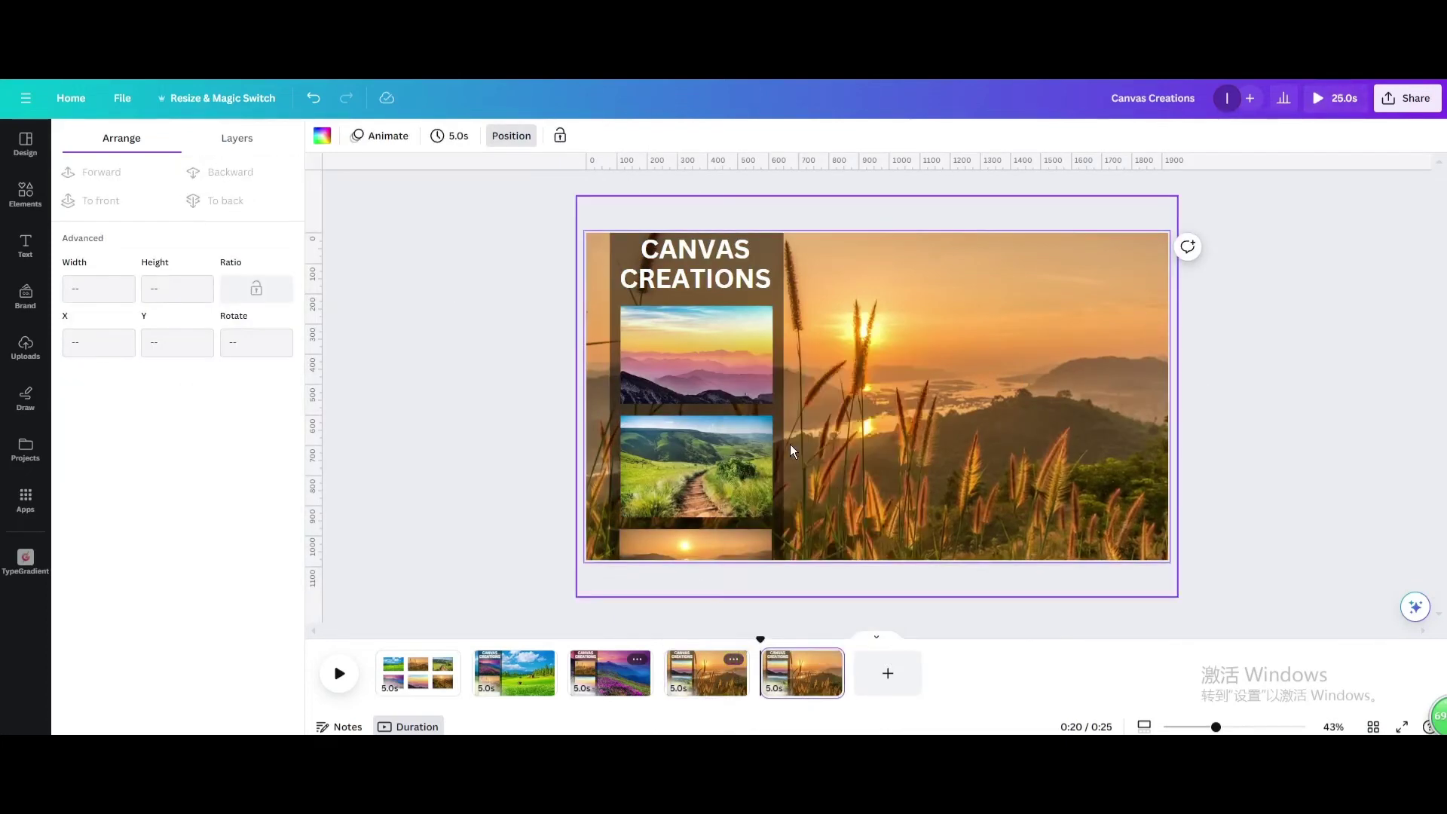
mouse_move(695, 352)
mouse_down()
mouse_move(712, 328)
mouse_move(1176, 602)
mouse_up()
drag(1040, 470, 1060, 474)
drag(700, 453, 698, 339)
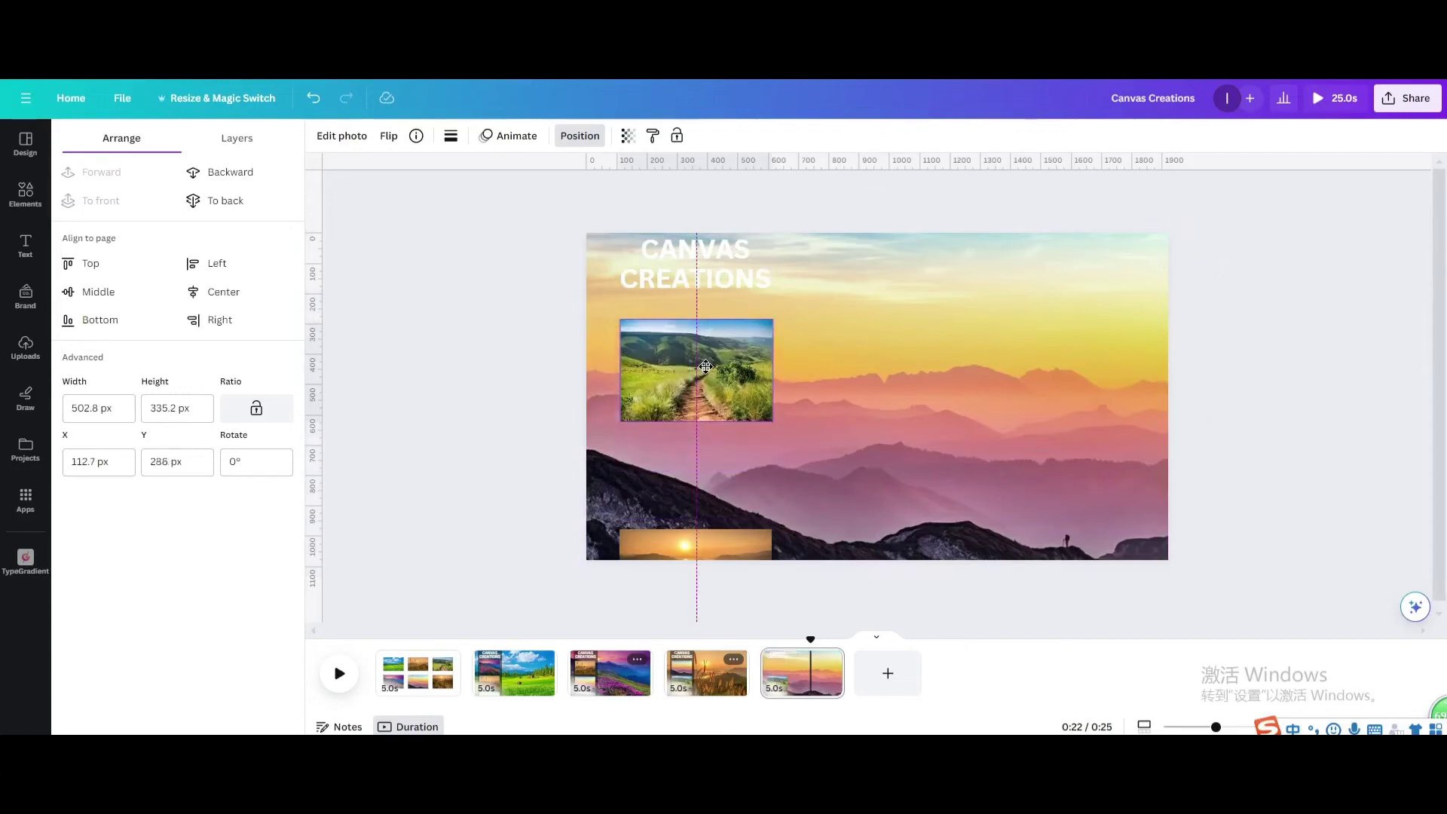
drag(696, 544, 695, 452)
click(1035, 384)
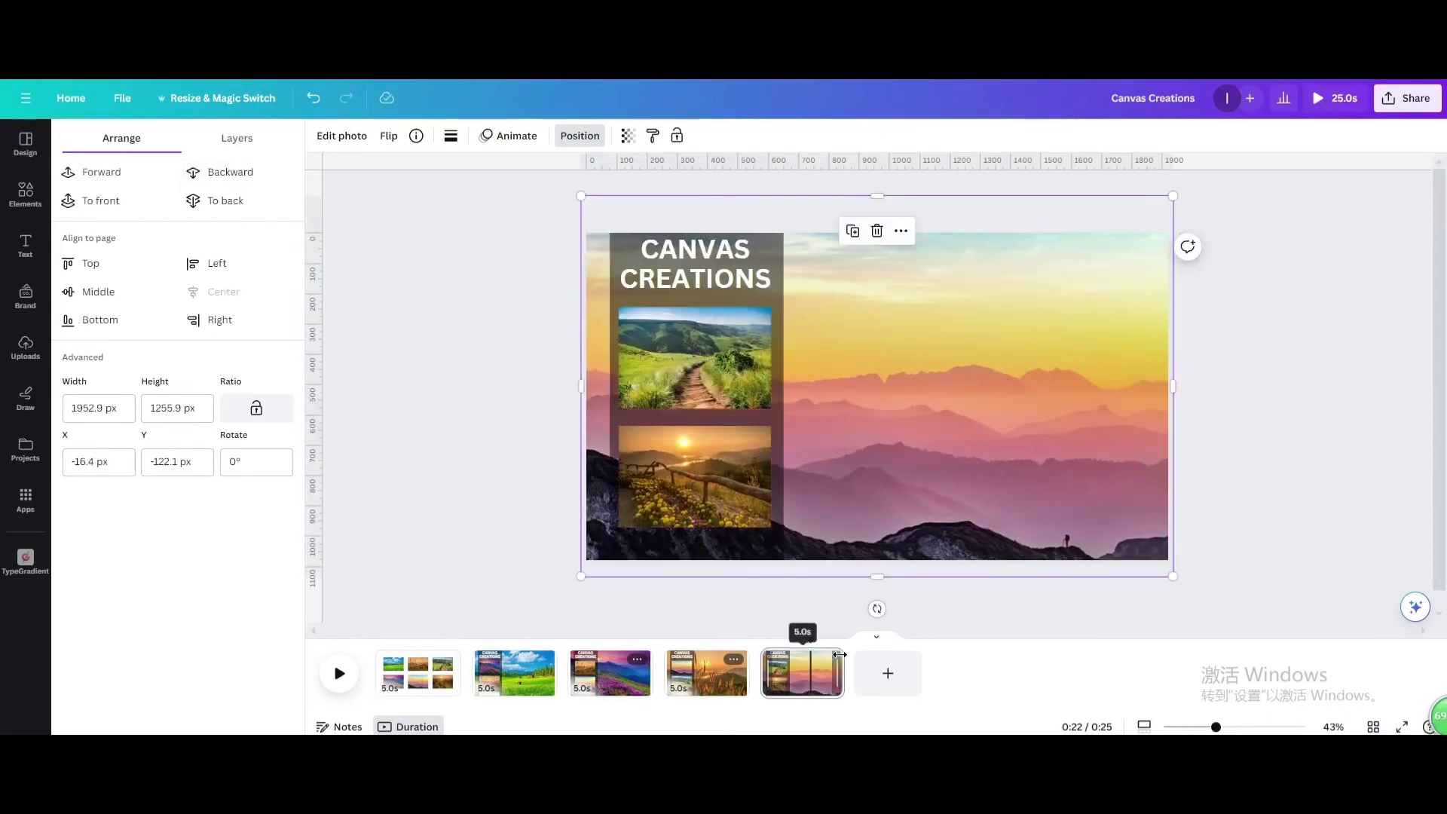
- Create page 6 with a green-hills background behind the dark column, then show the grid page
right_click(805, 673)
click(866, 437)
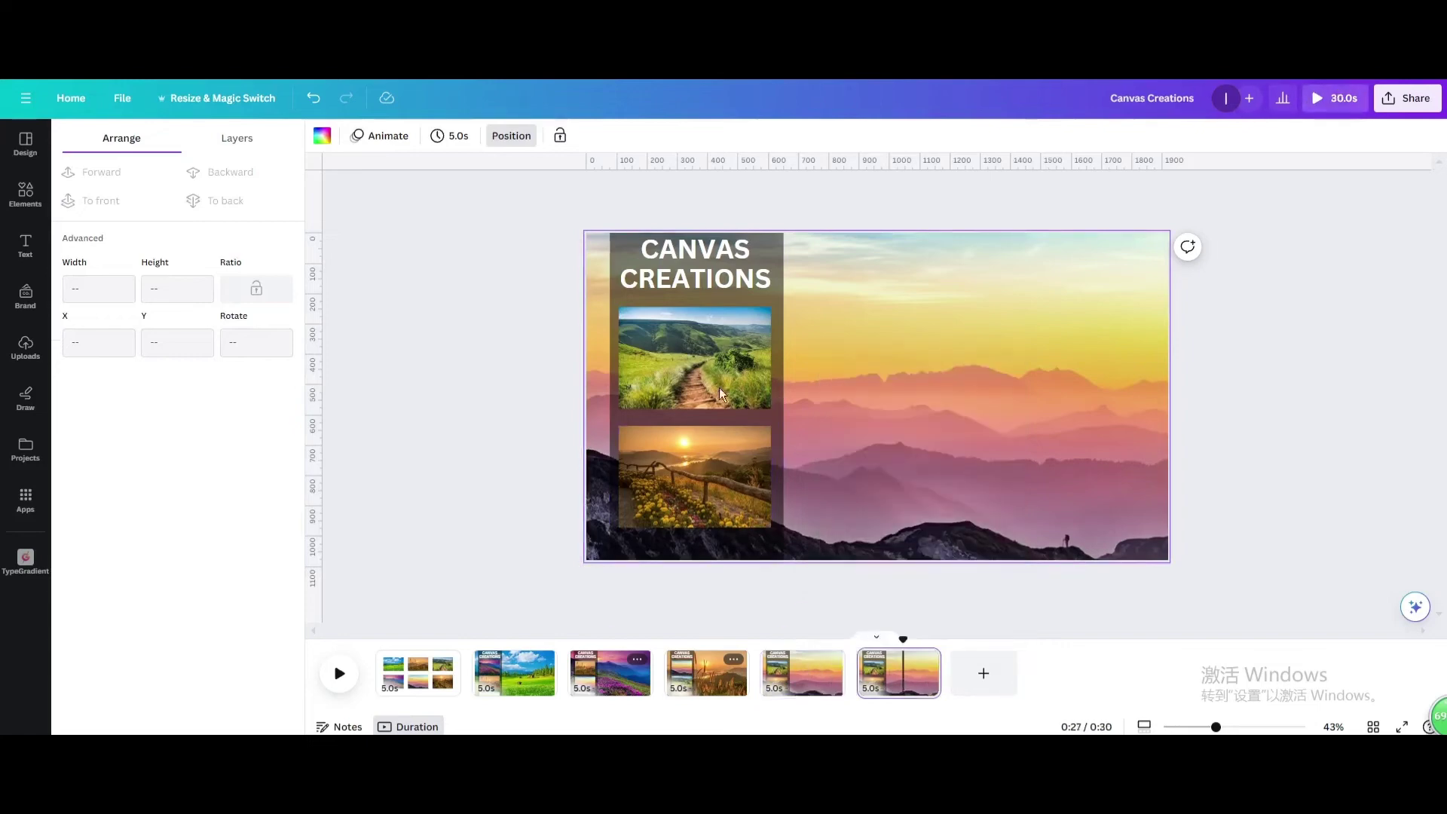
drag(720, 388, 663, 284)
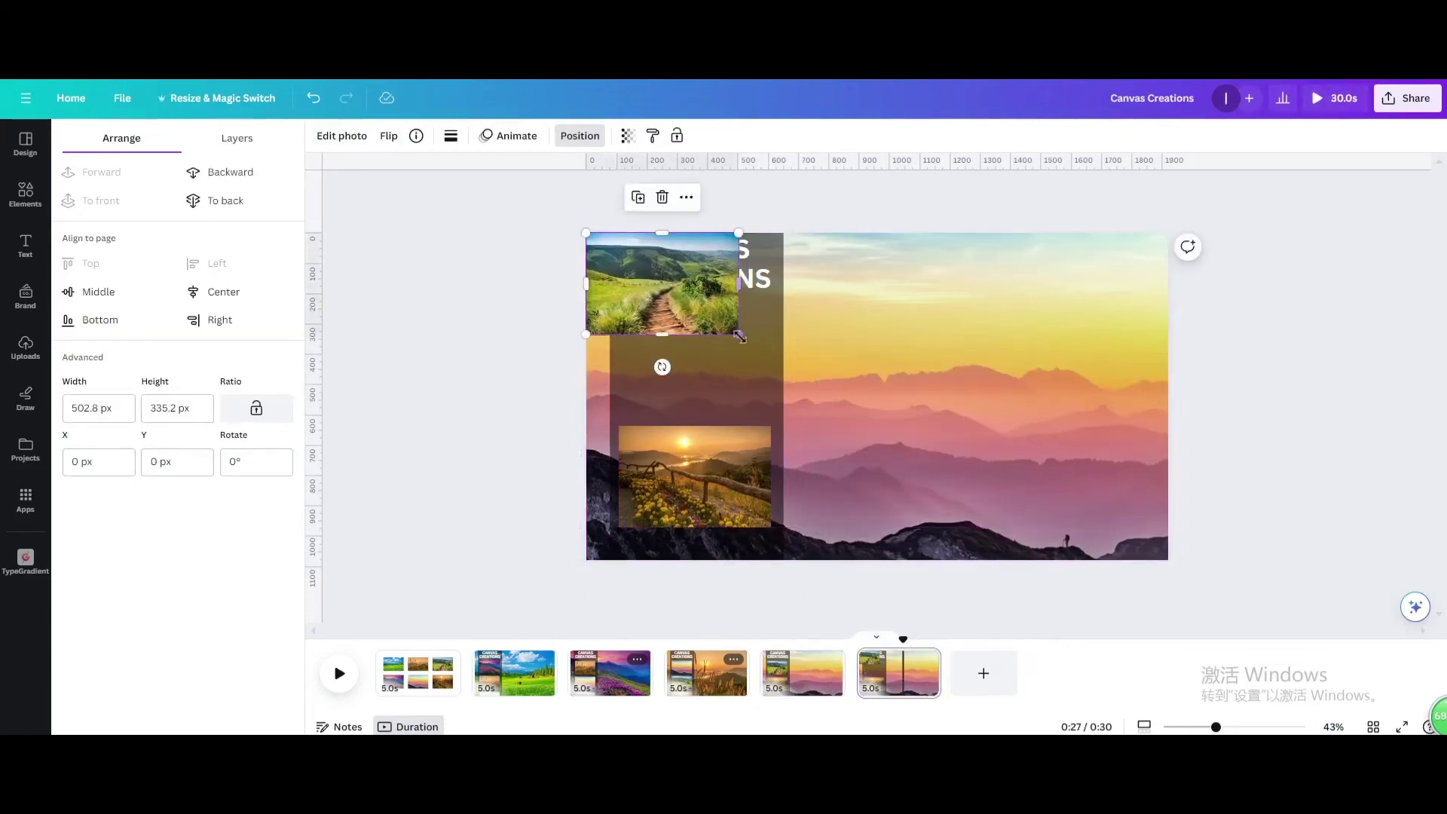
drag(738, 335, 1171, 605)
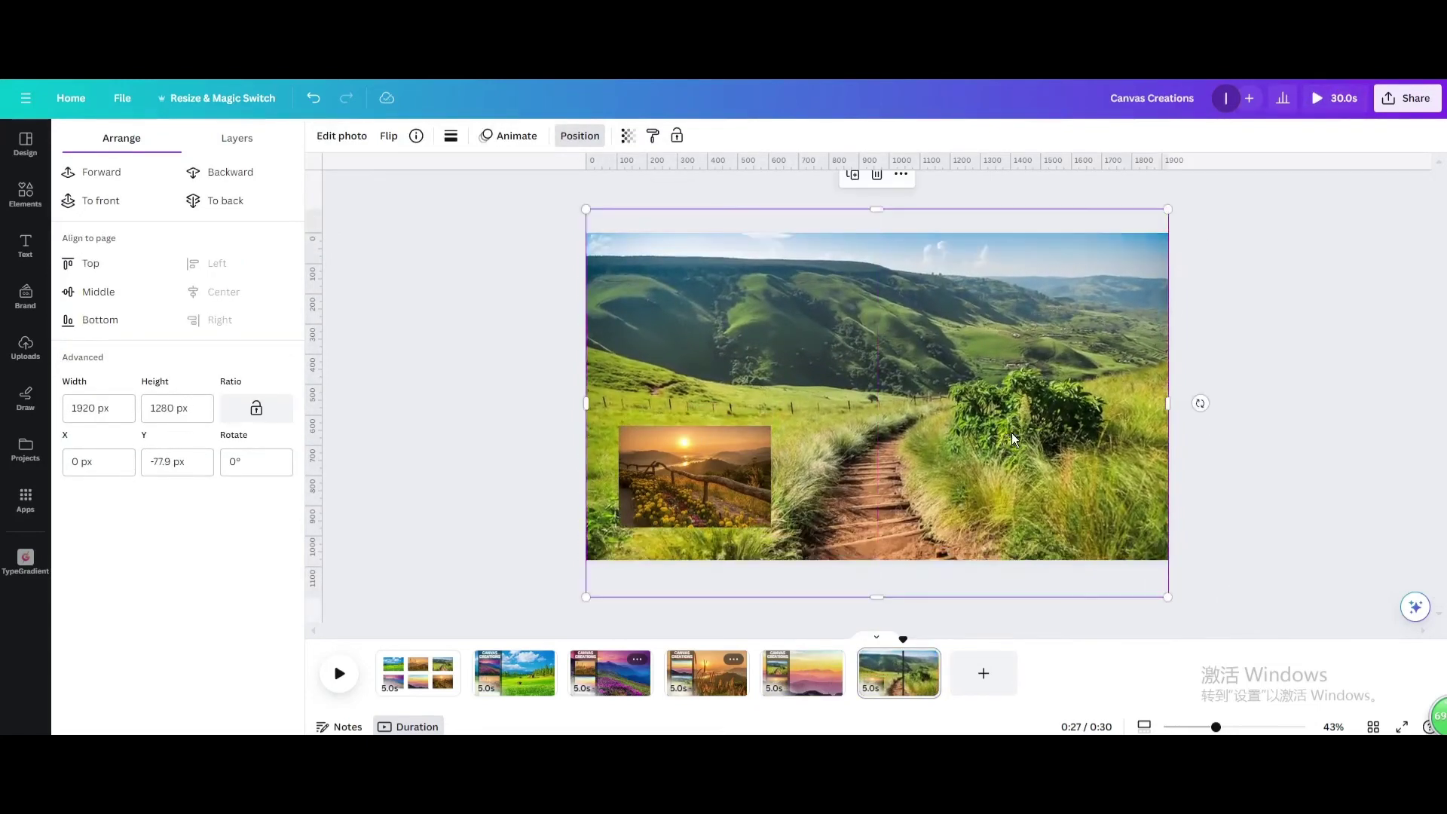
drag(733, 455, 685, 362)
click(791, 498)
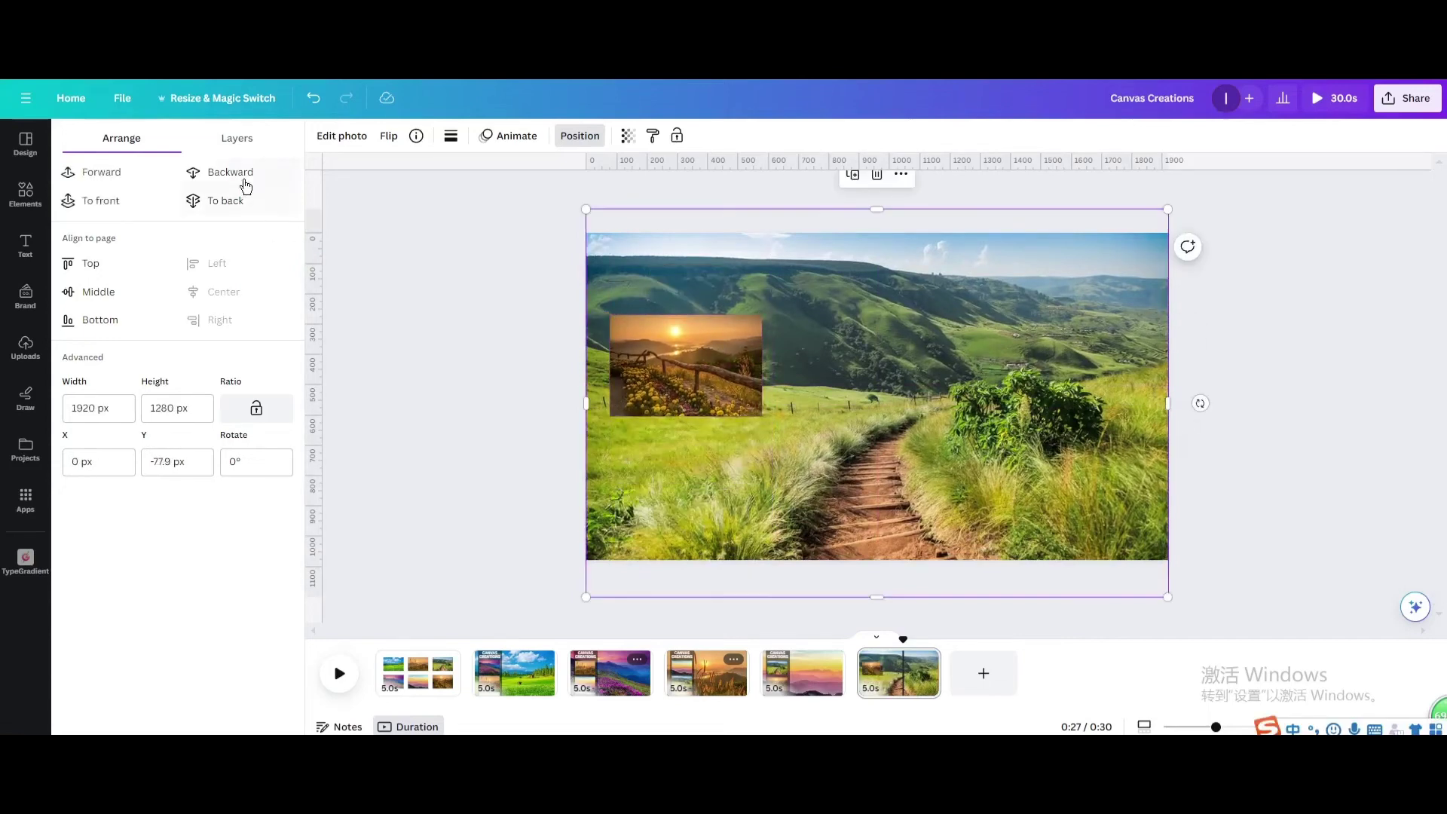
key(ctrl+bracketleft)
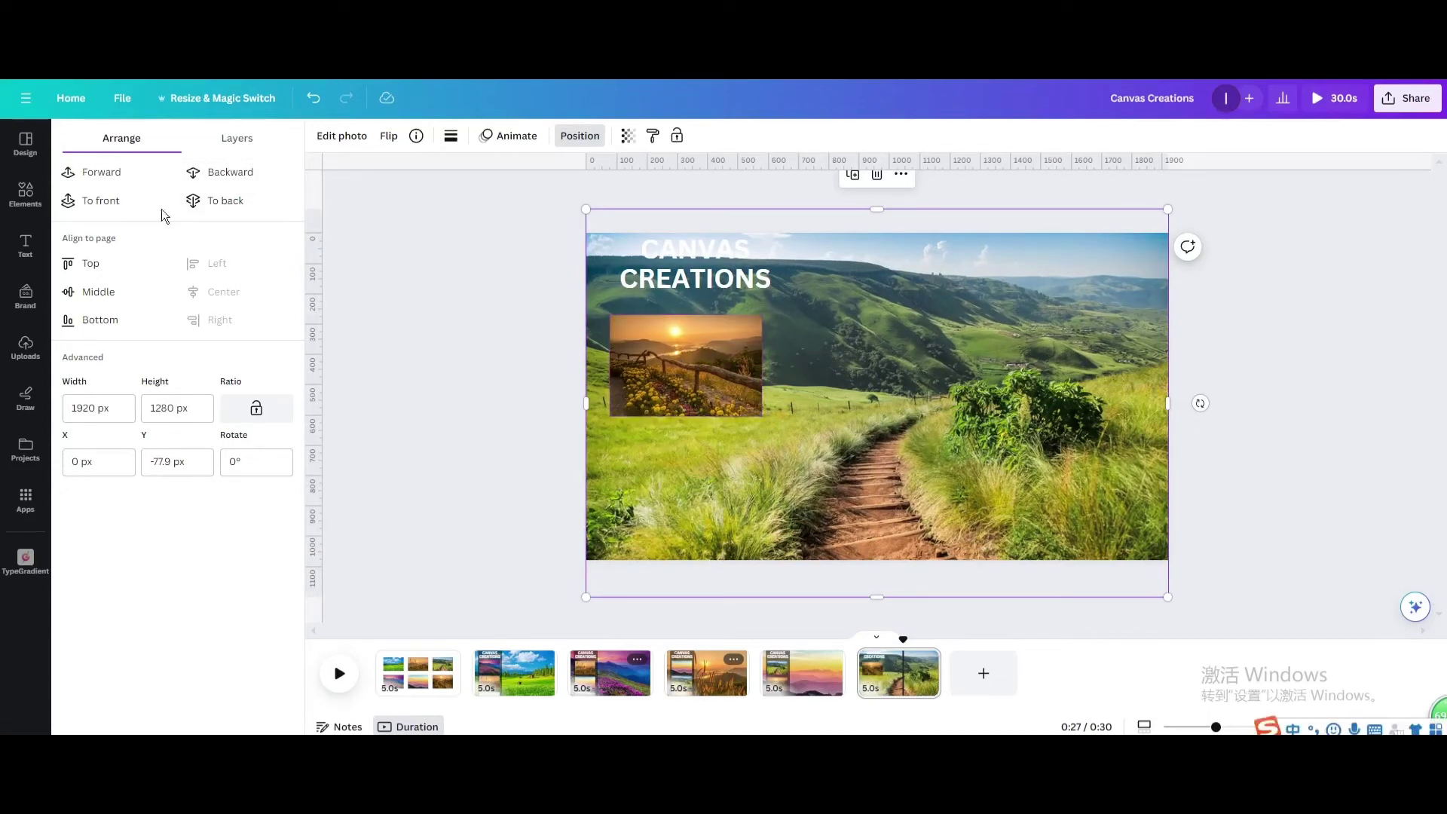
click(232, 172)
click(657, 336)
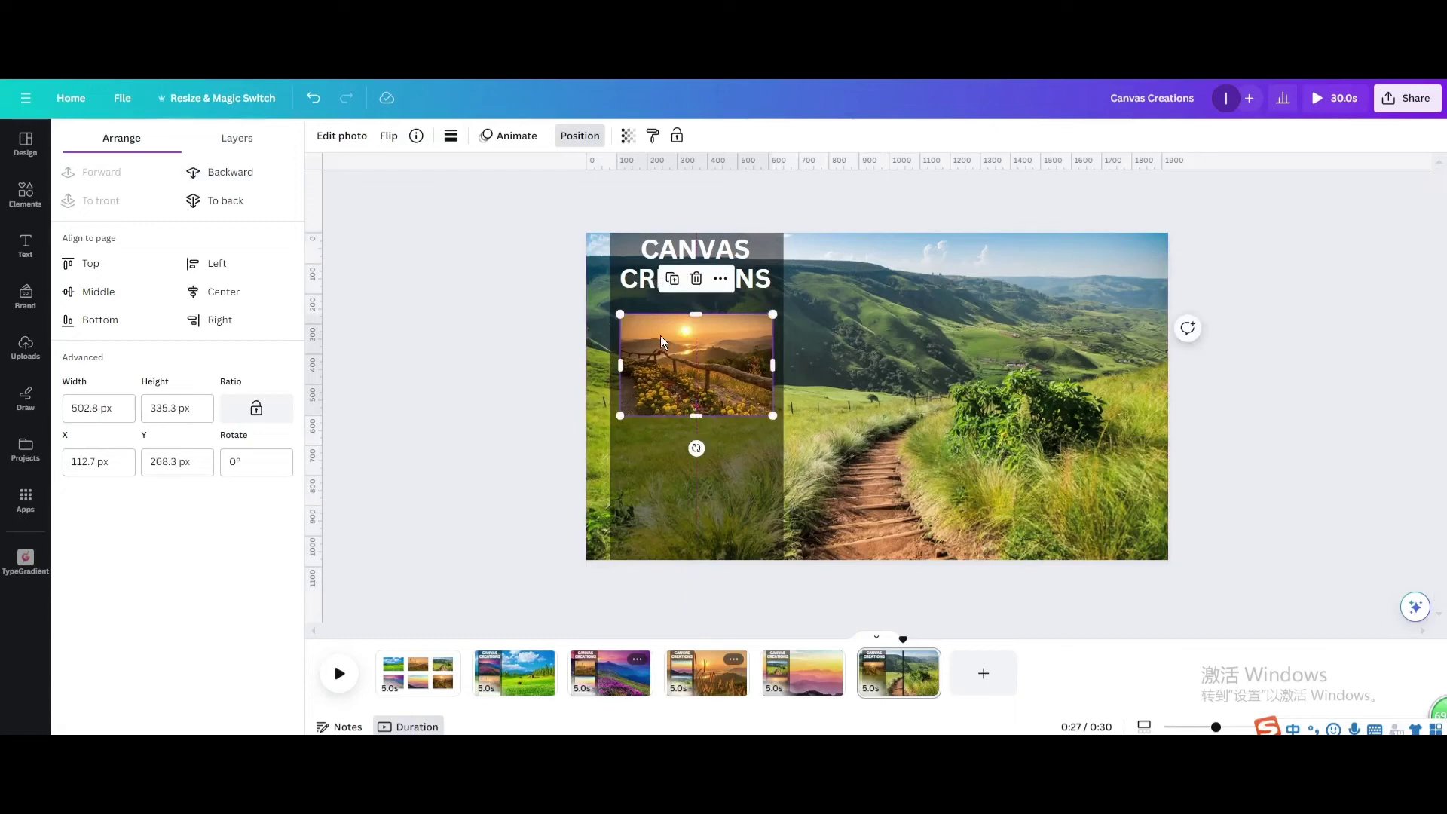
click(416, 672)
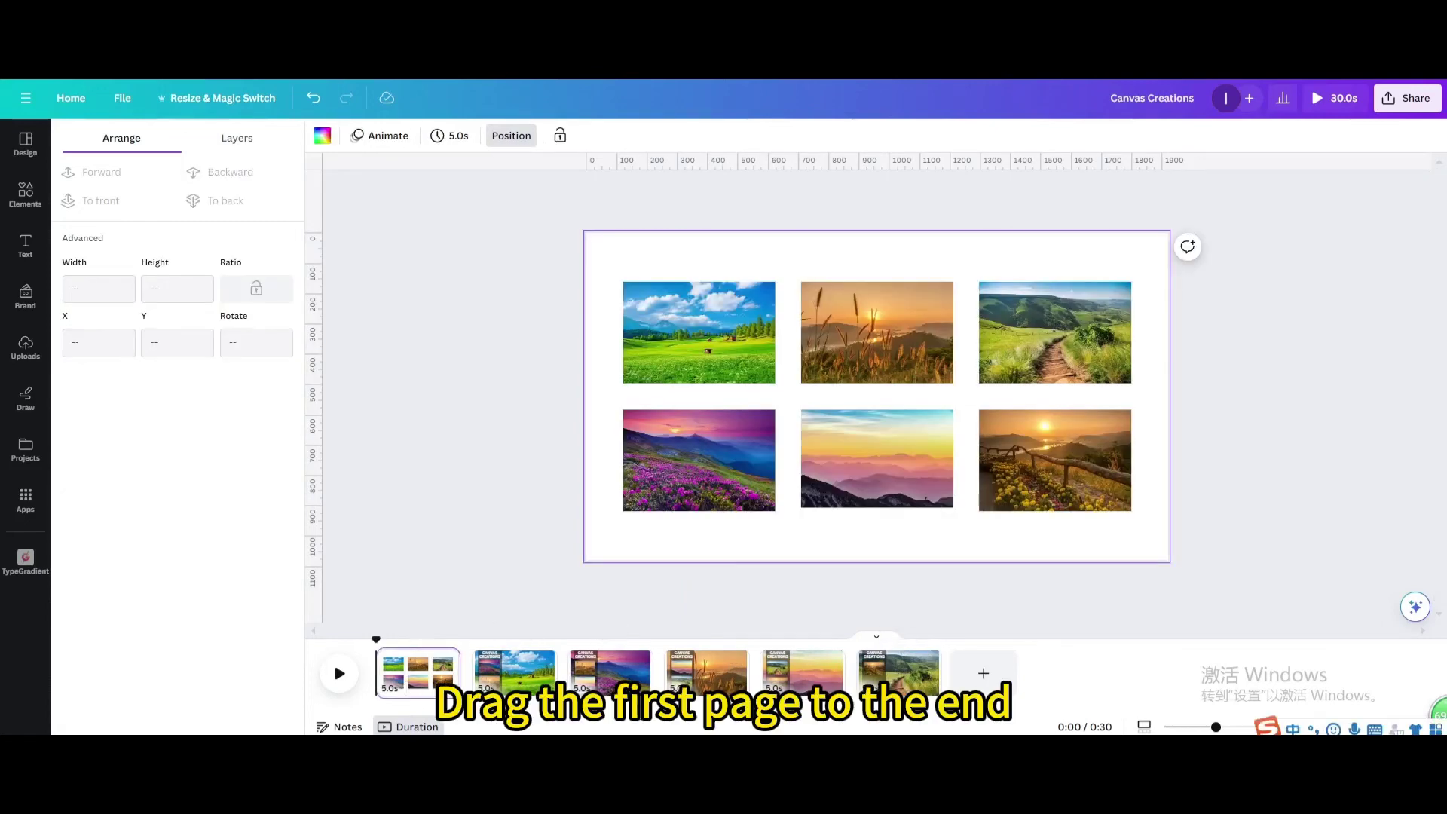
- Move the six-photo grid page to the end of the timeline
click(802, 672)
drag(413, 679, 935, 691)
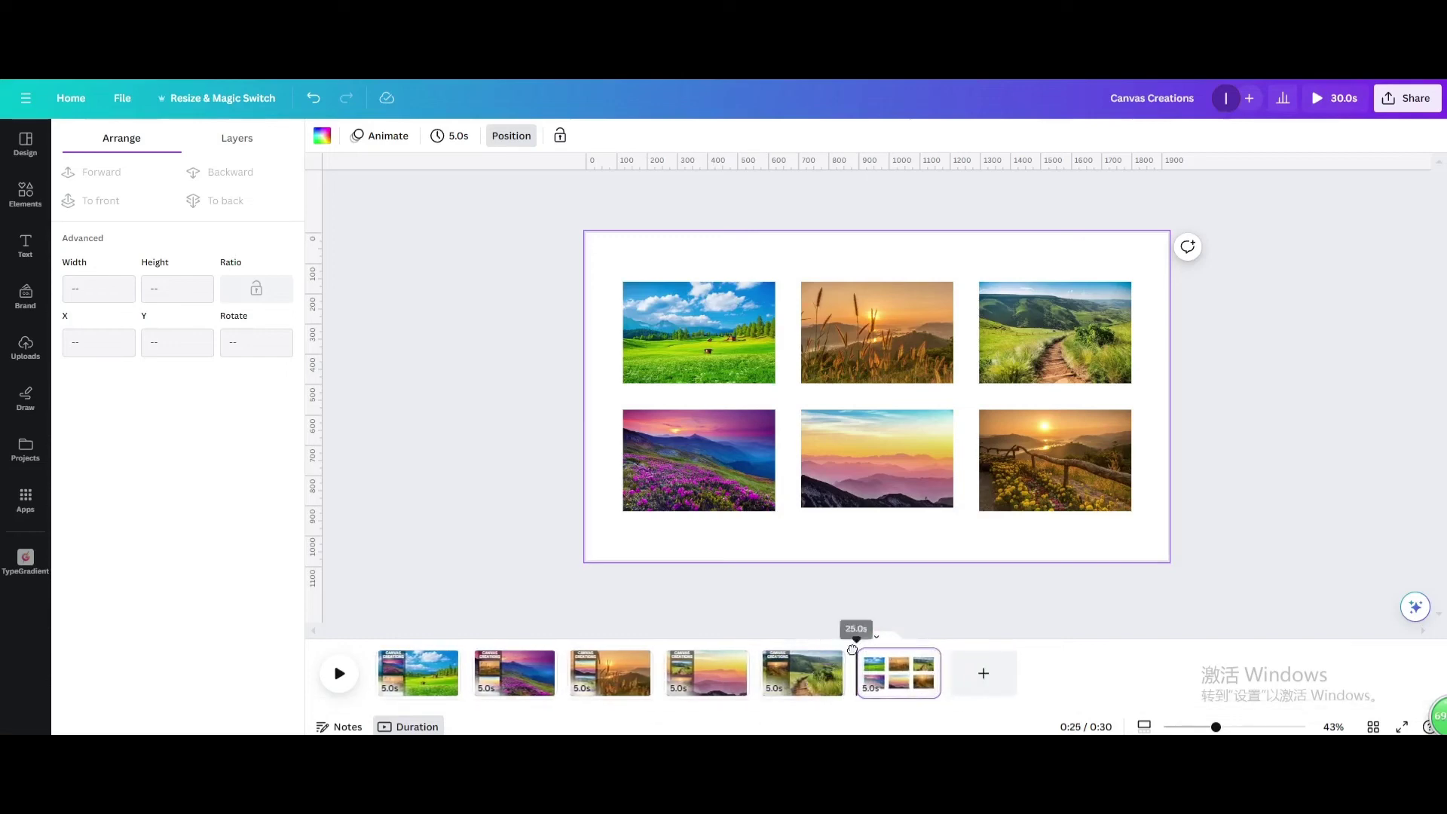
drag(856, 641, 377, 640)
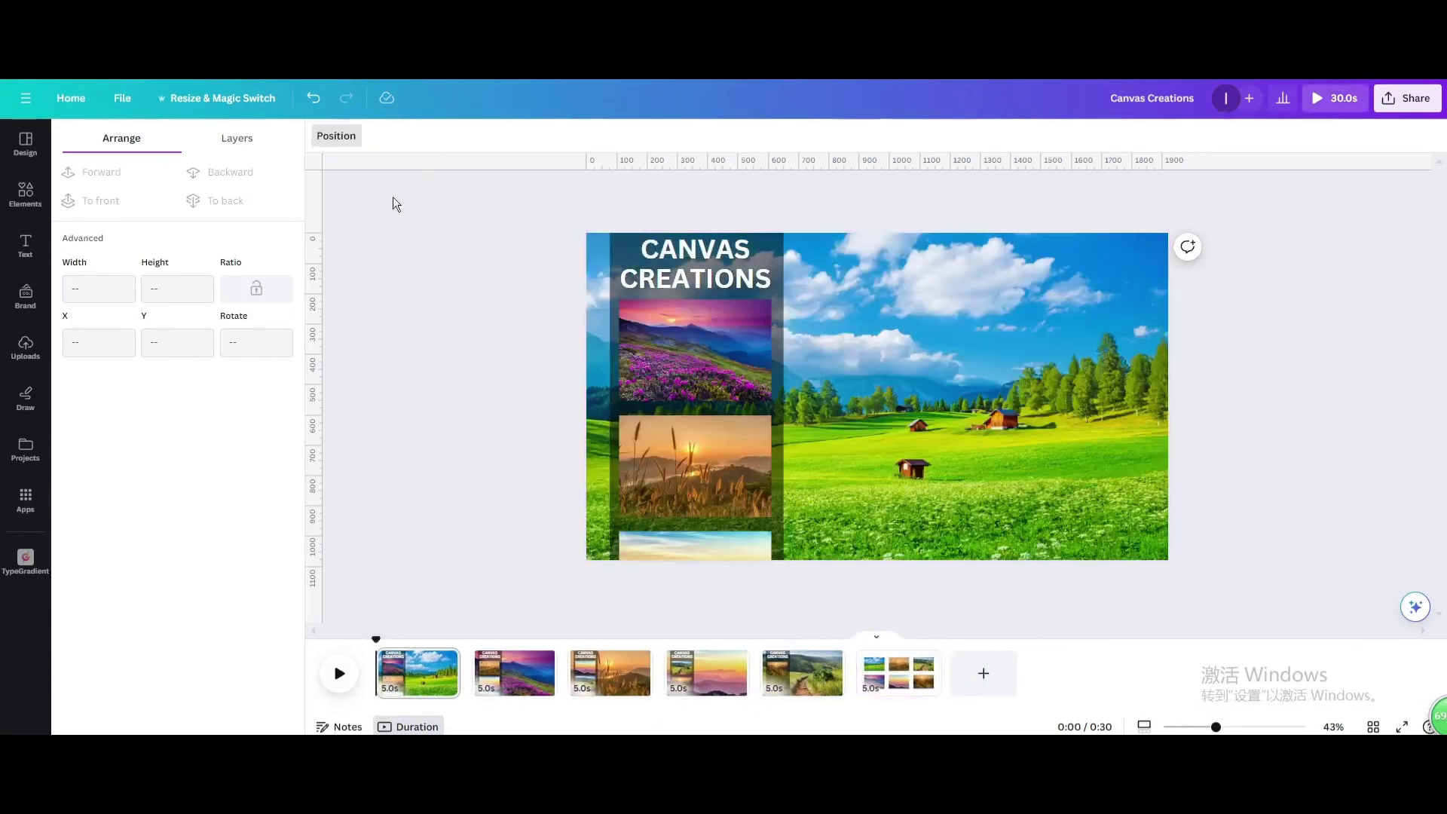
- Set every page's duration to 3.0 seconds, for an 18-second total
click(406, 683)
click(447, 138)
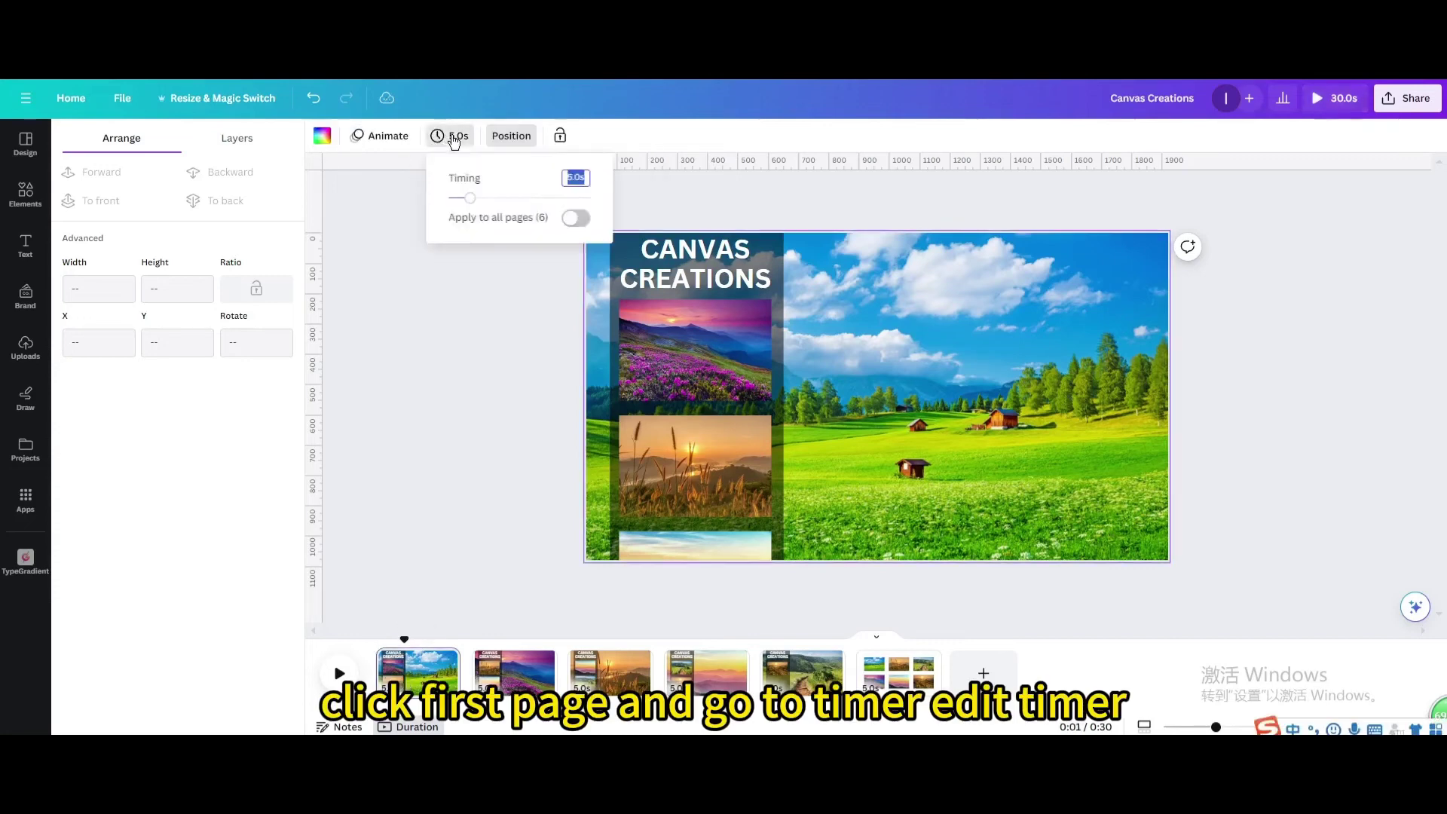
text(3)
key(Return)
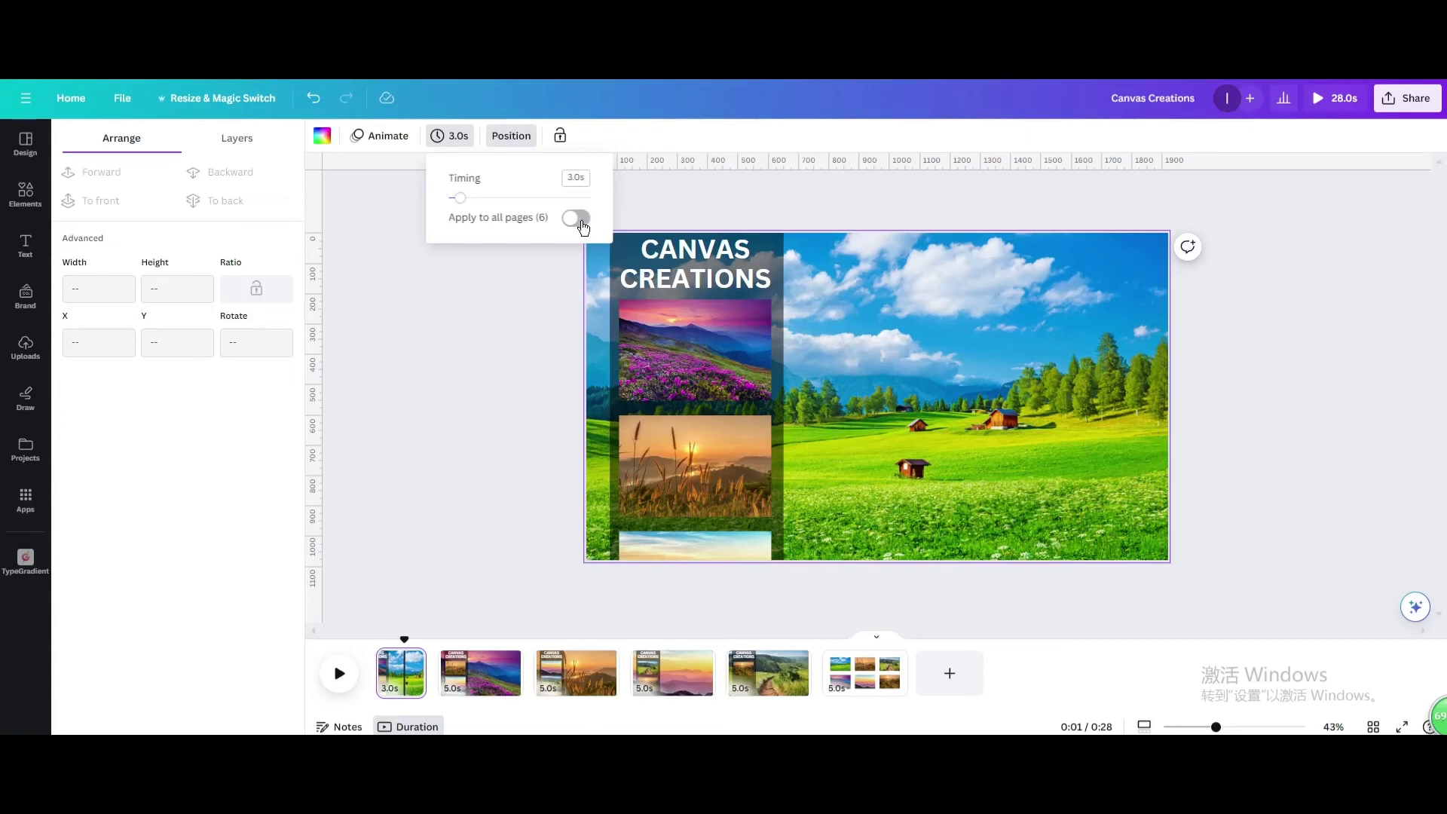
click(576, 217)
click(431, 697)
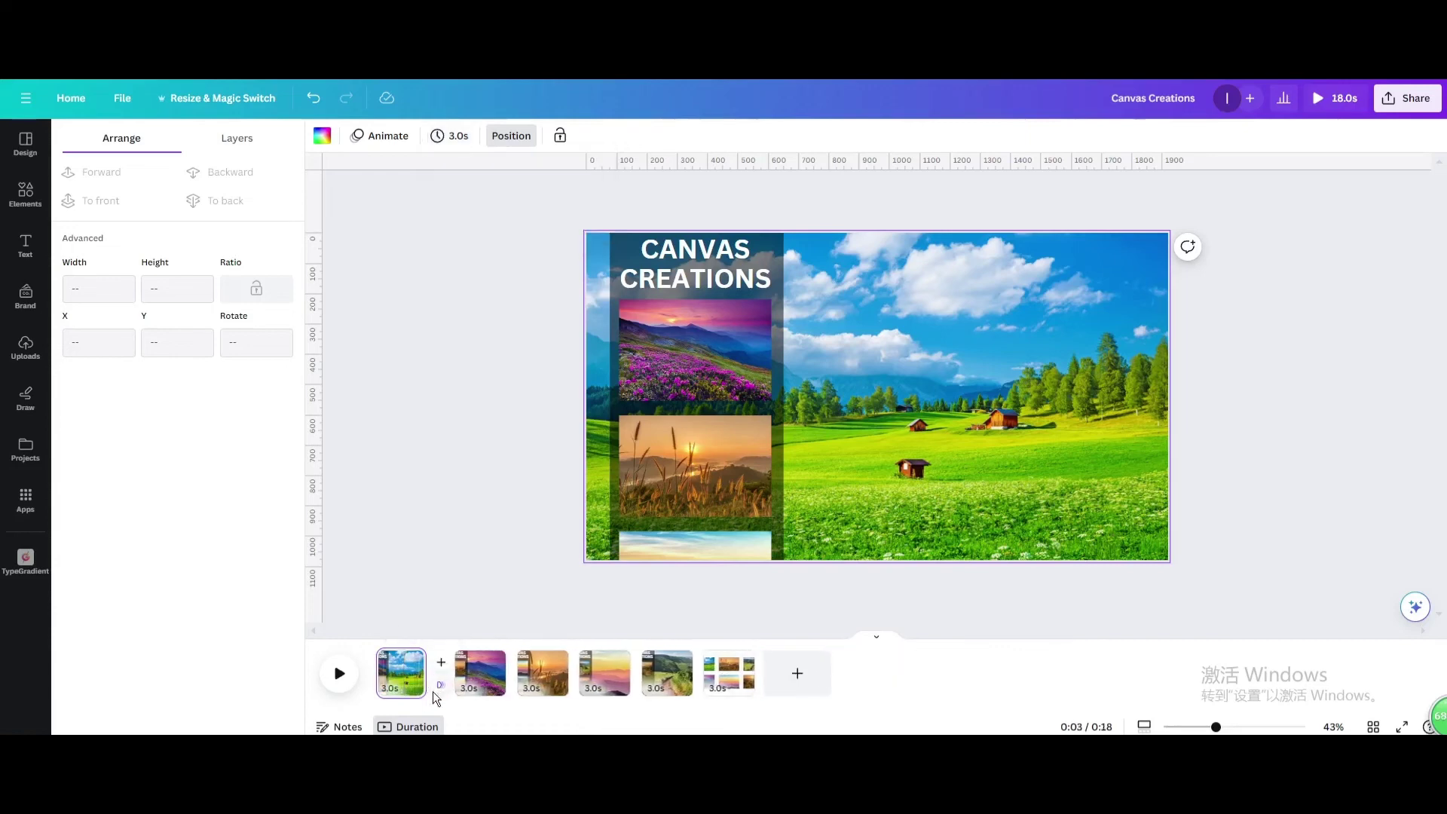
- Add 1-second Match & Move transitions between all pages and preview the 13-second video
click(440, 688)
click(98, 384)
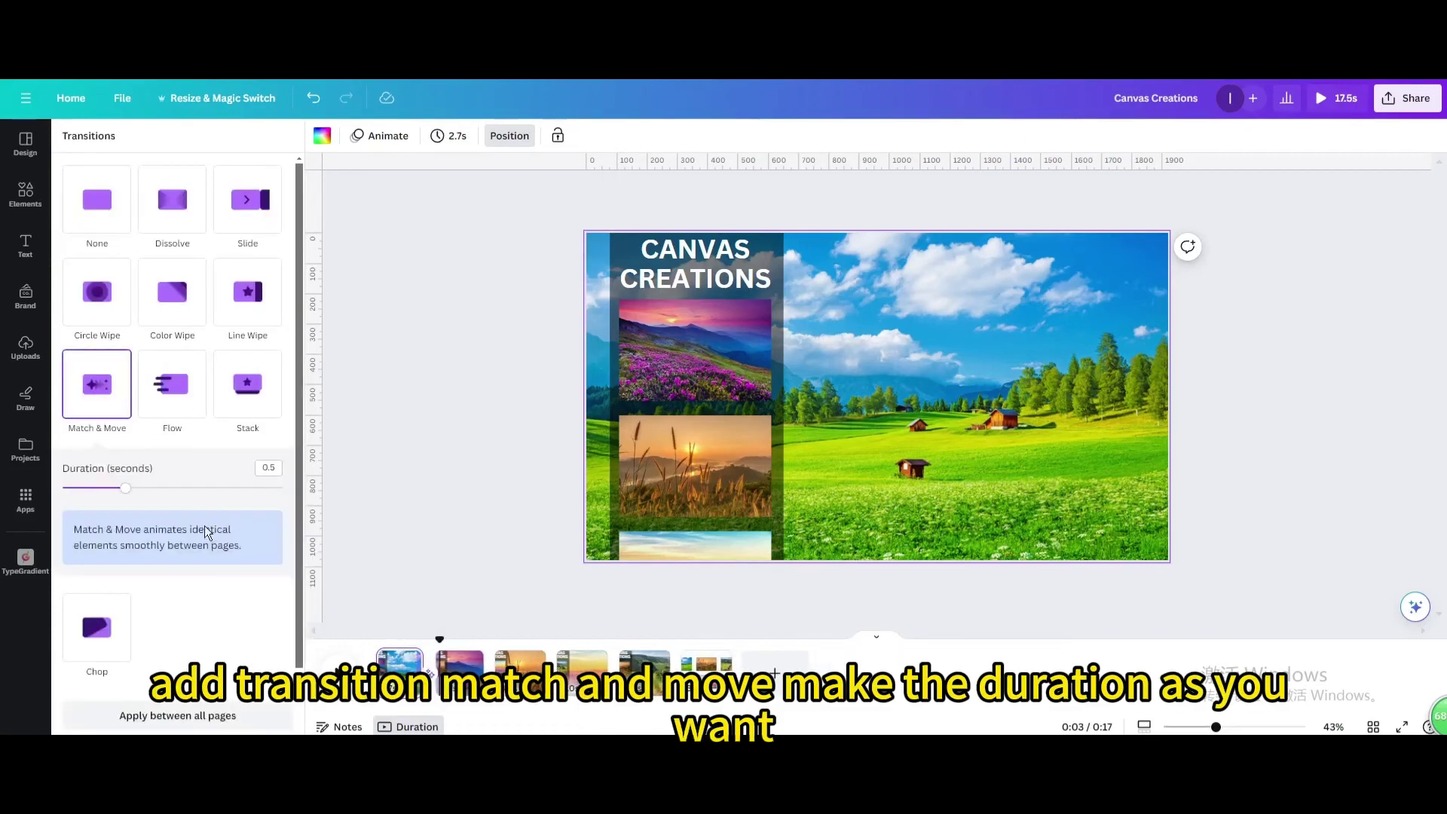
double_click(265, 468)
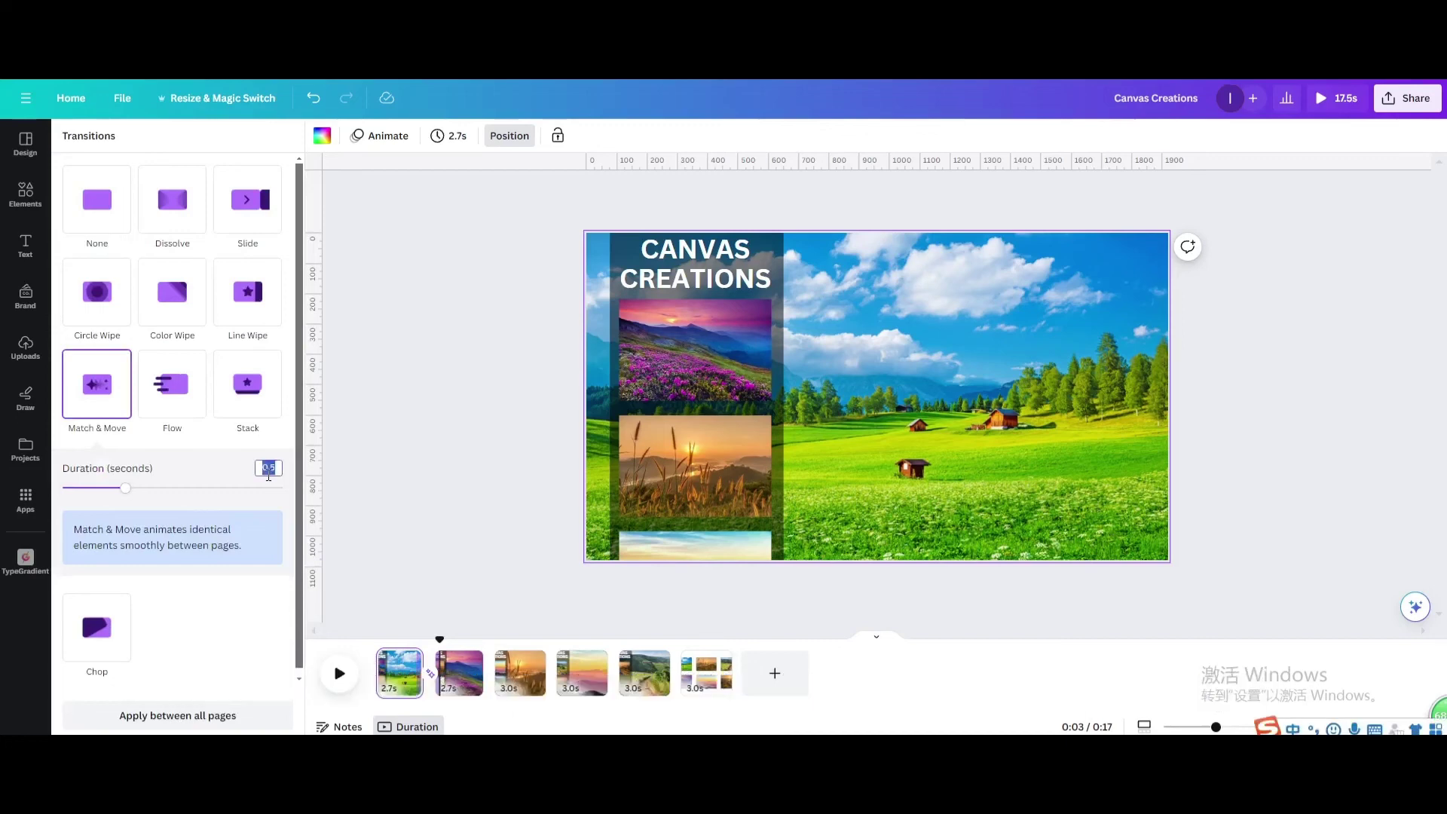
text(1)
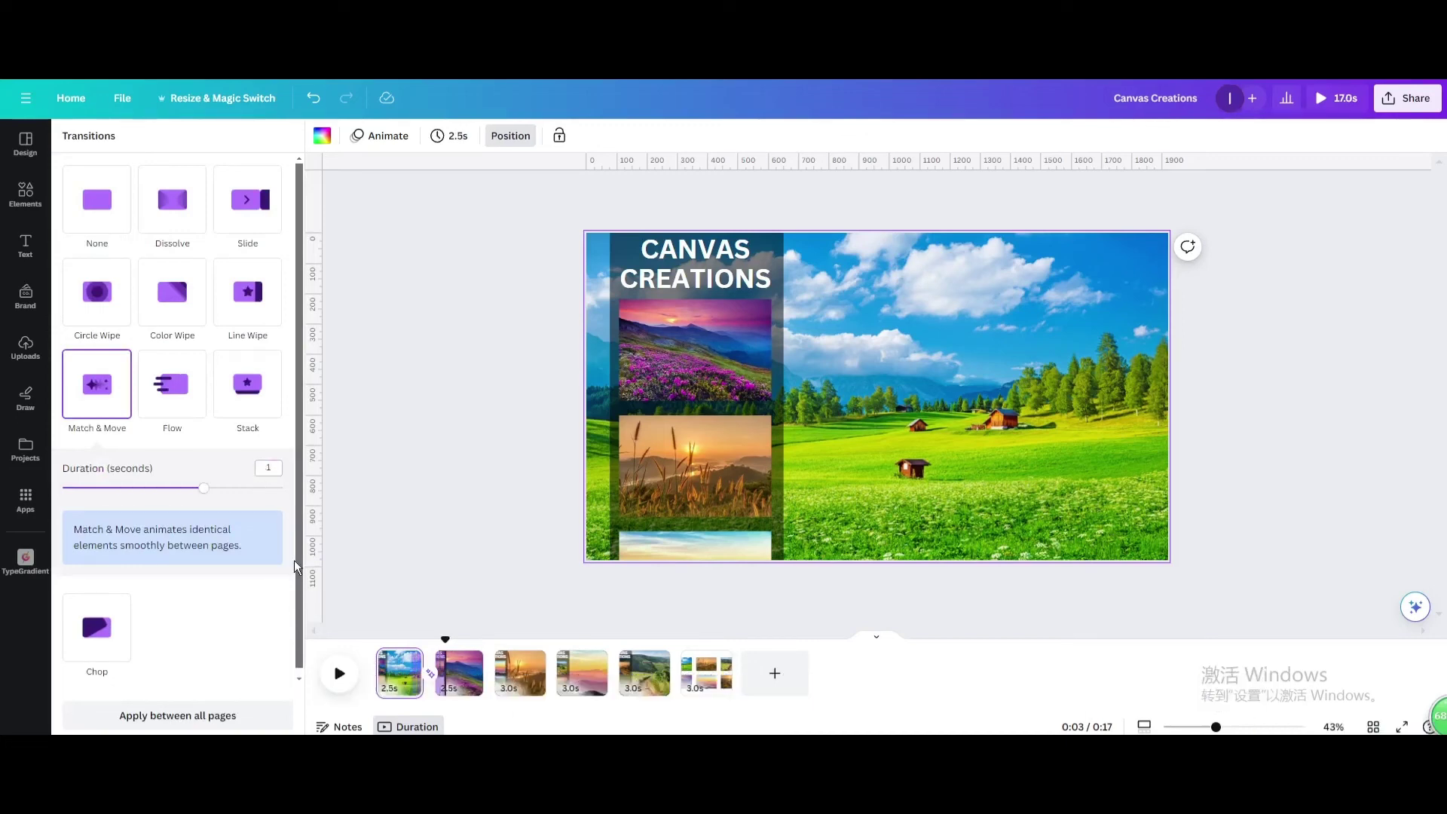
click(173, 716)
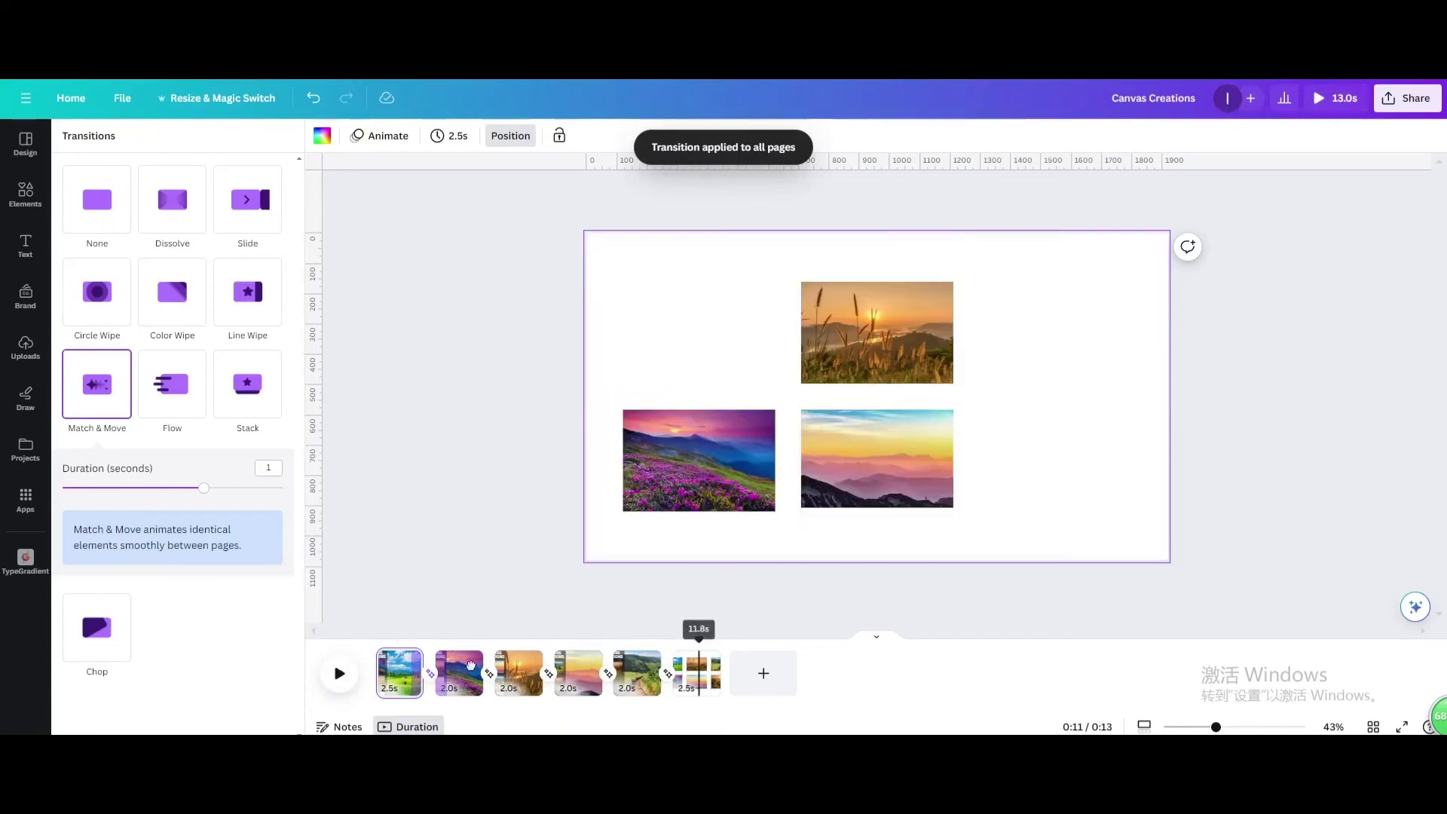
click(337, 675)
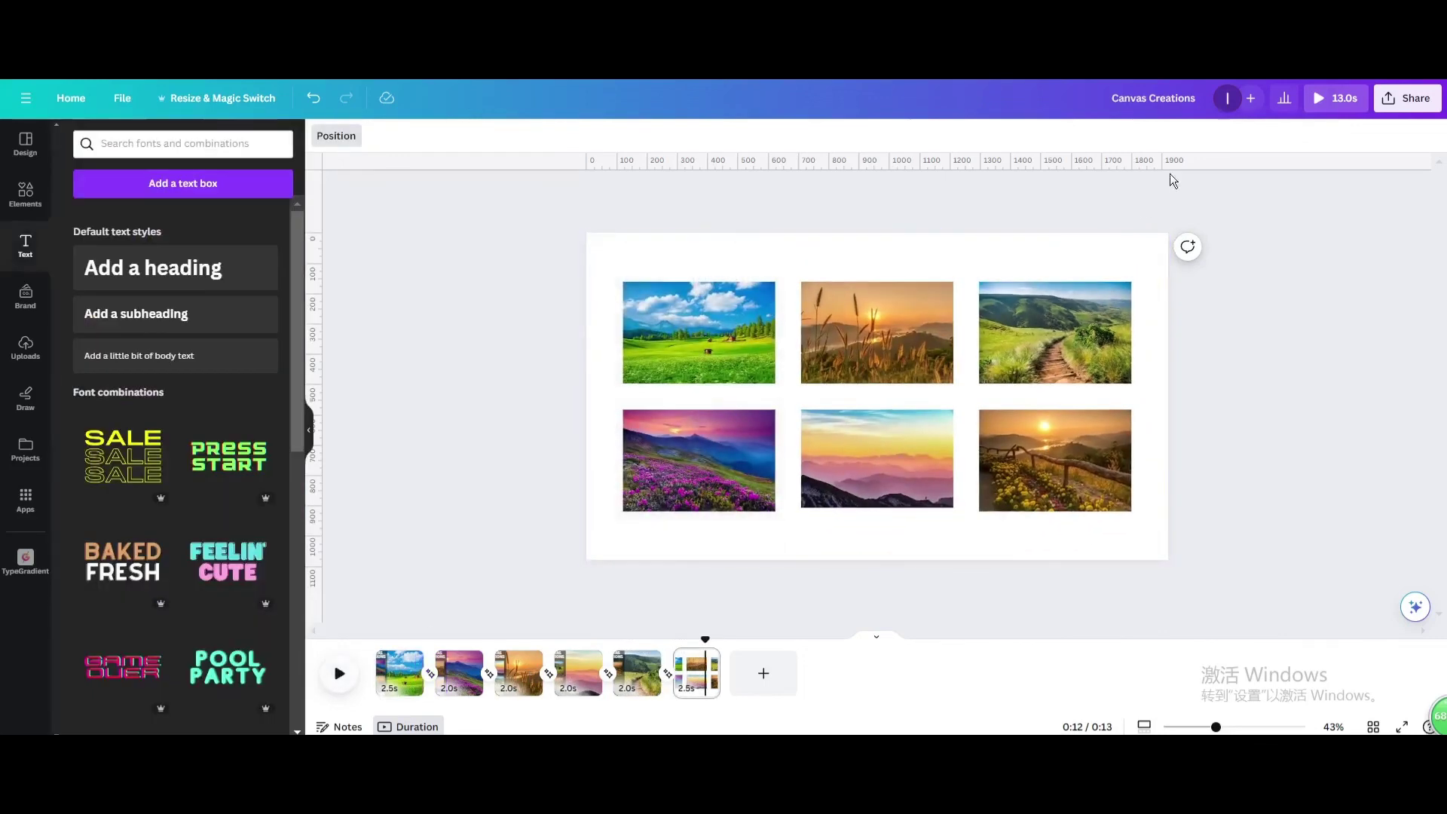
- Download all six pages as a 1080p MP4 video
click(1408, 98)
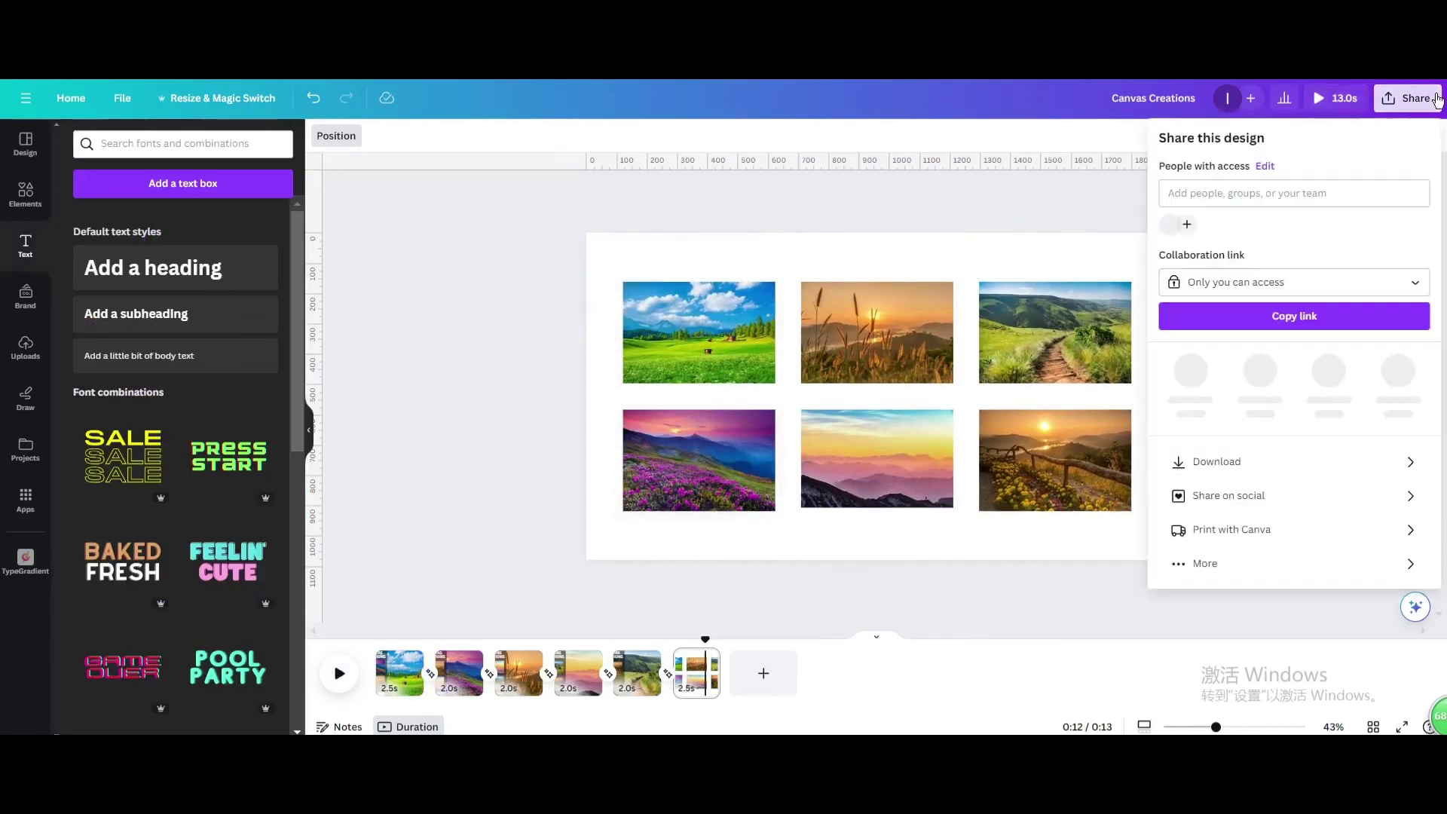
click(1216, 455)
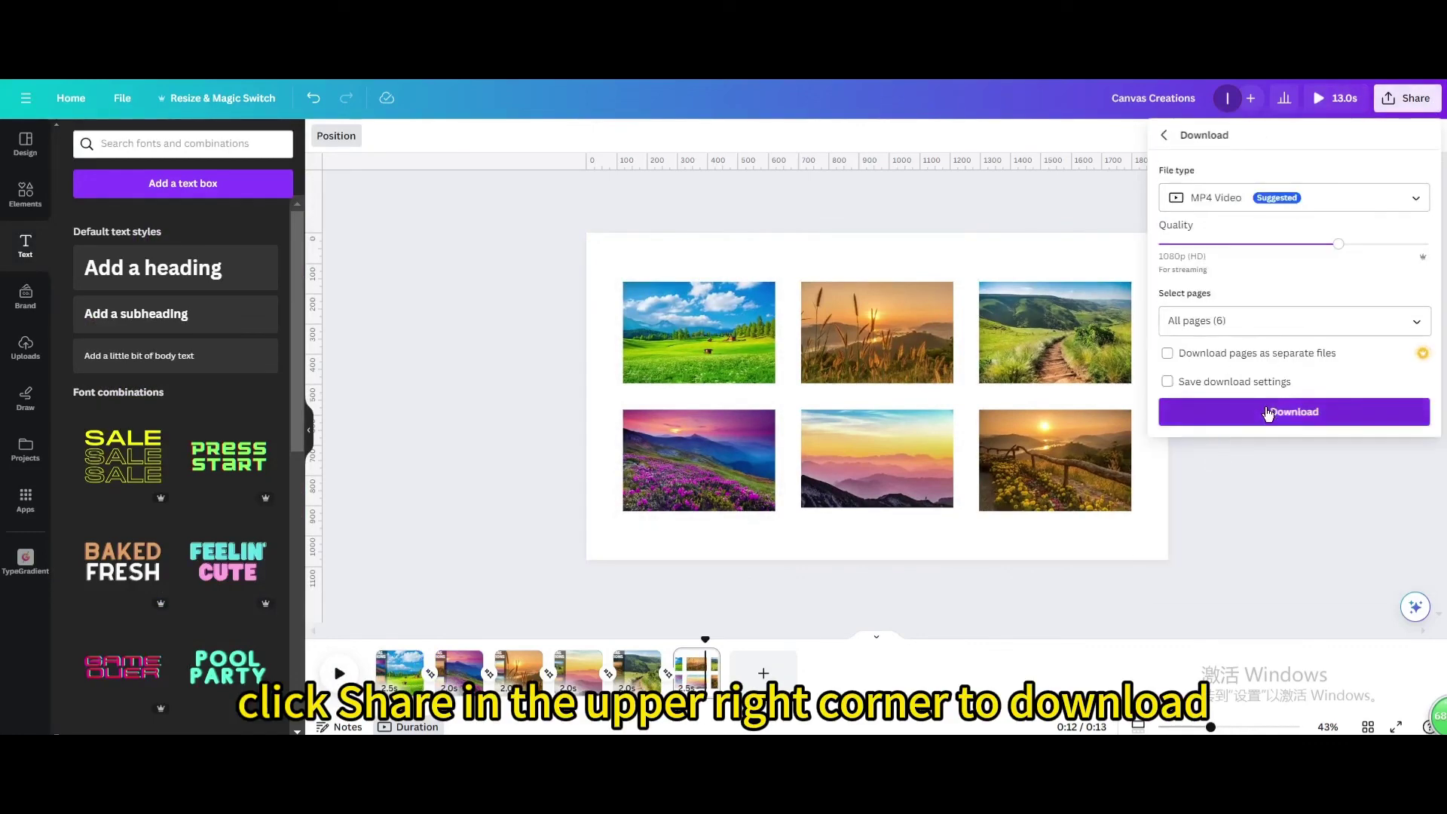
click(1266, 410)
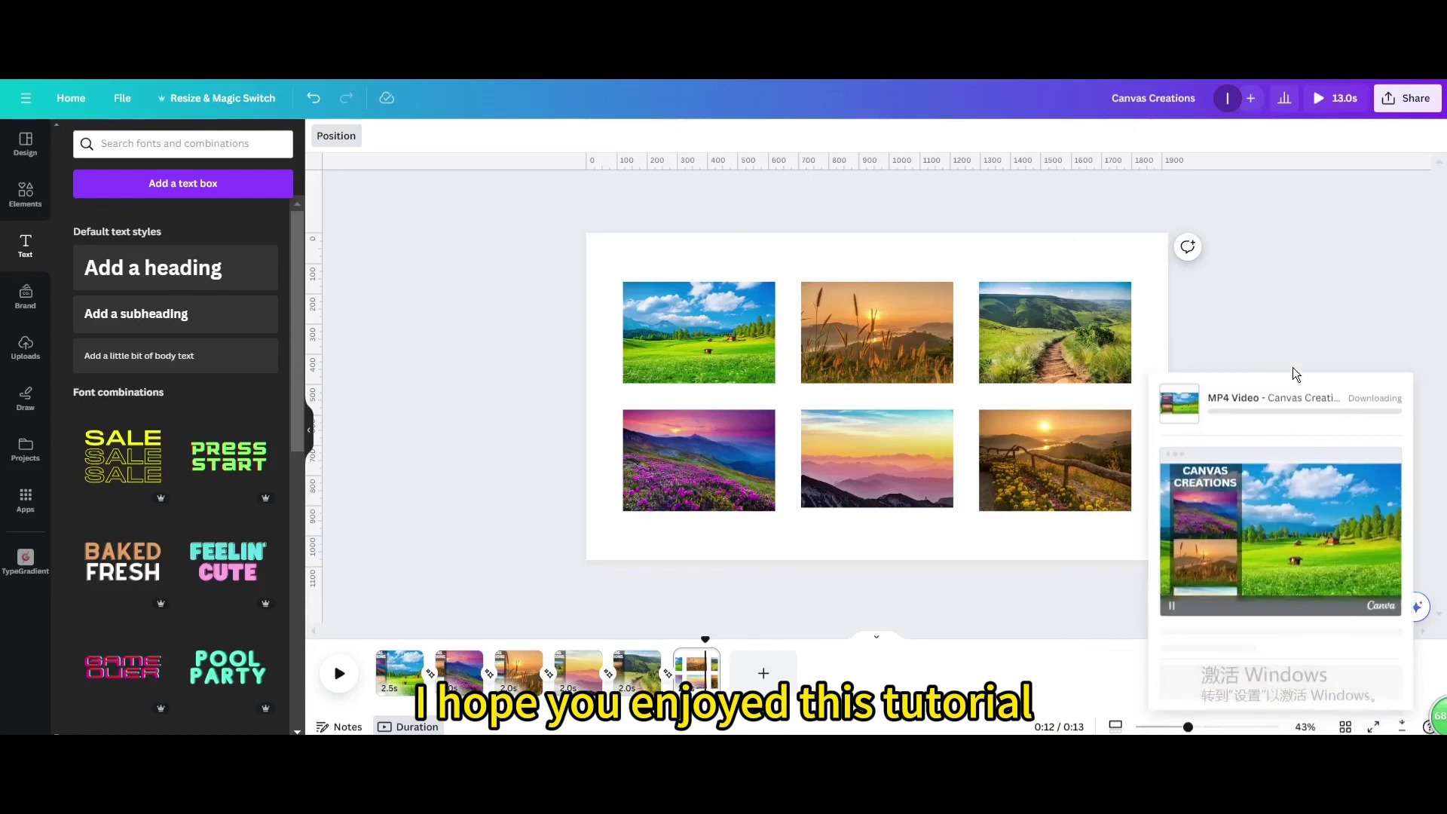